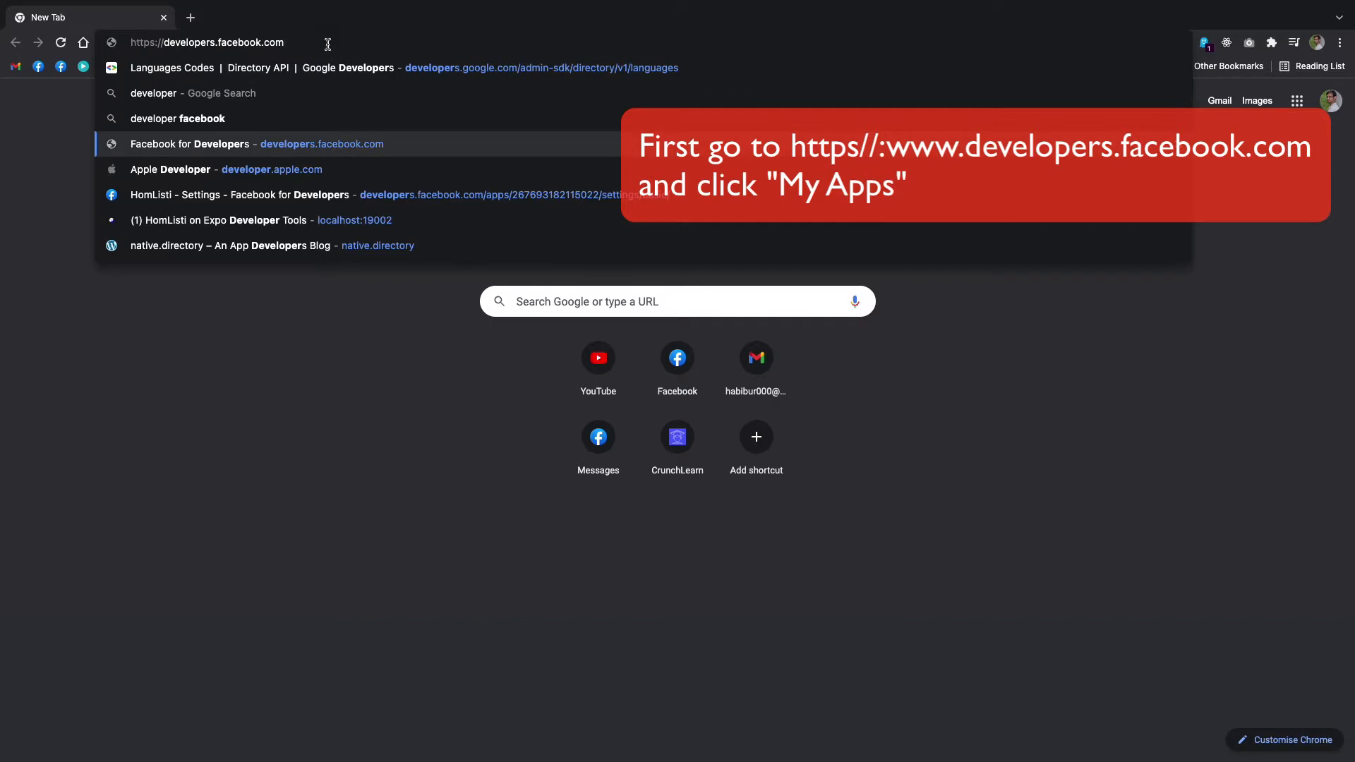
Open the apps list on developers.facebook.com and start creating a new app of type Consumer.
key("Return")
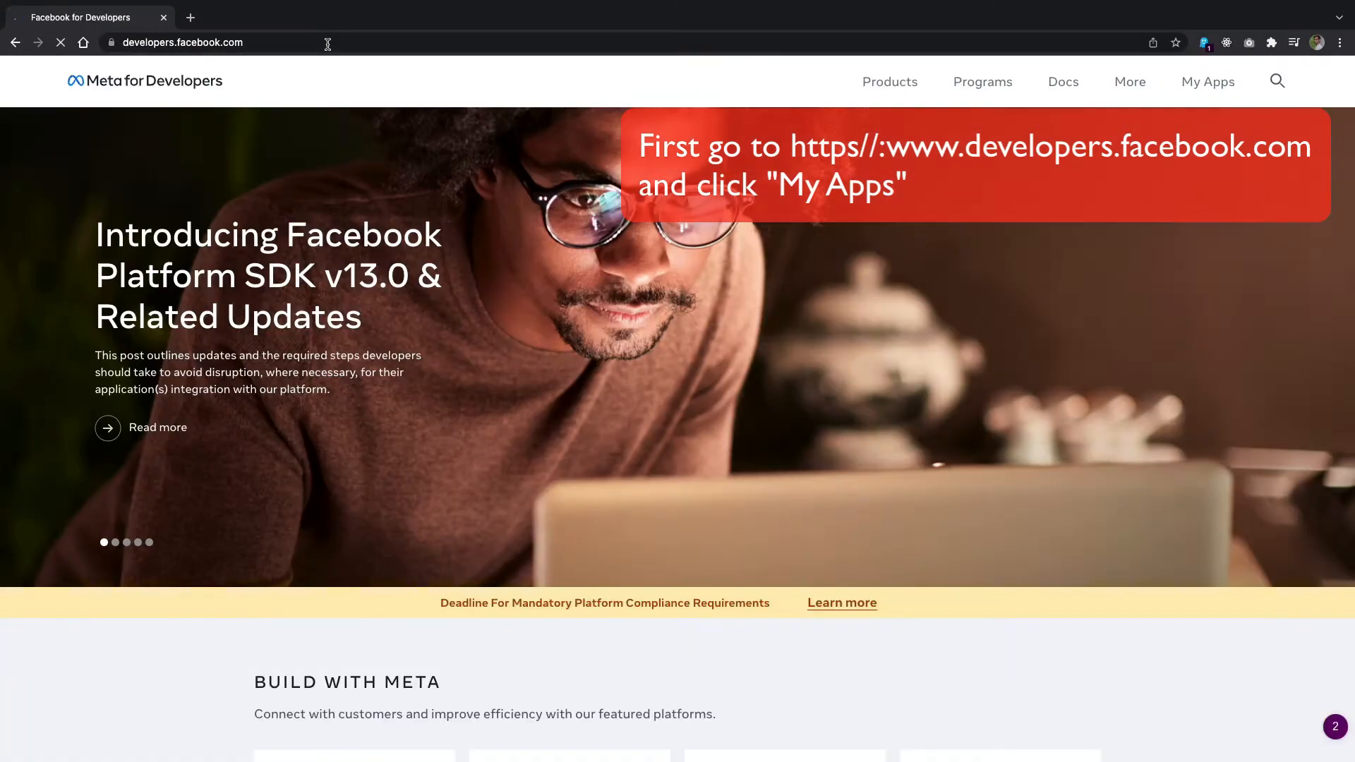
left_click(1211, 88)
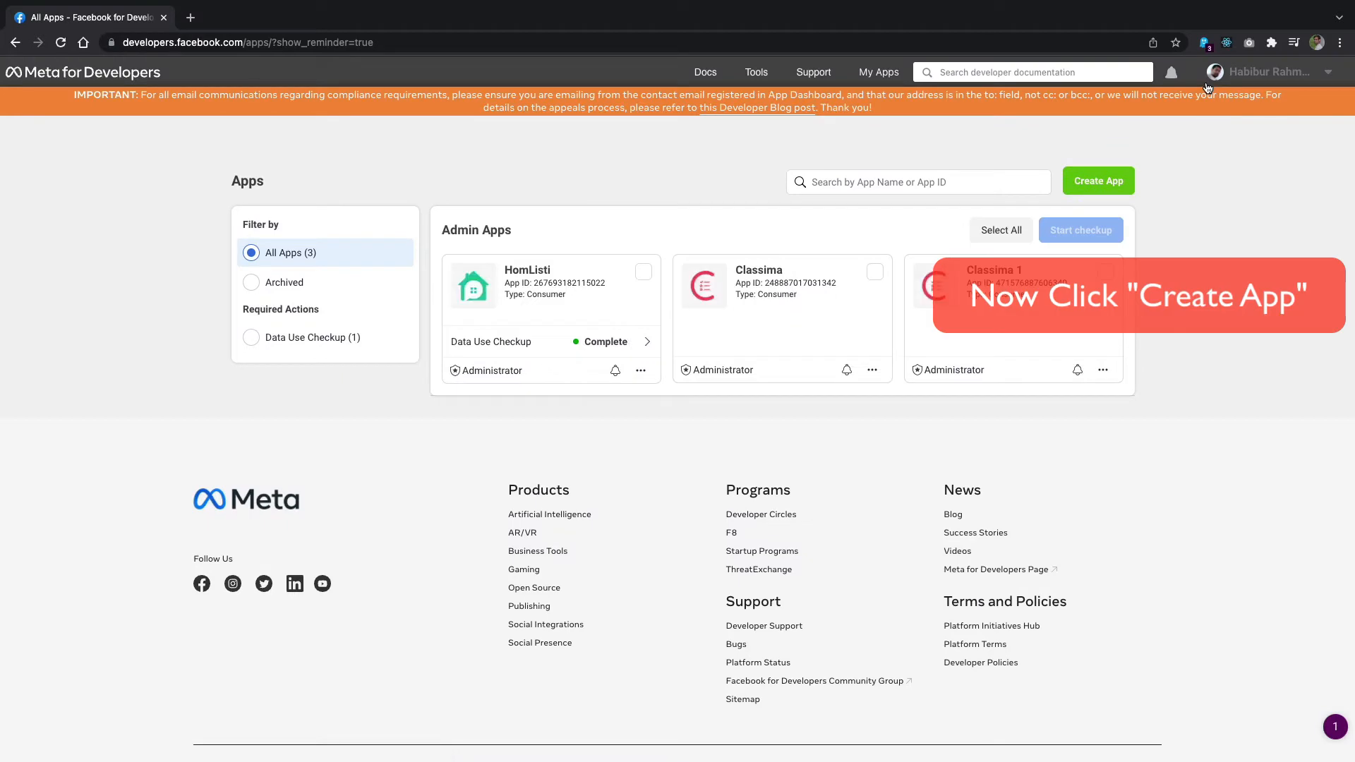
left_click(1090, 186)
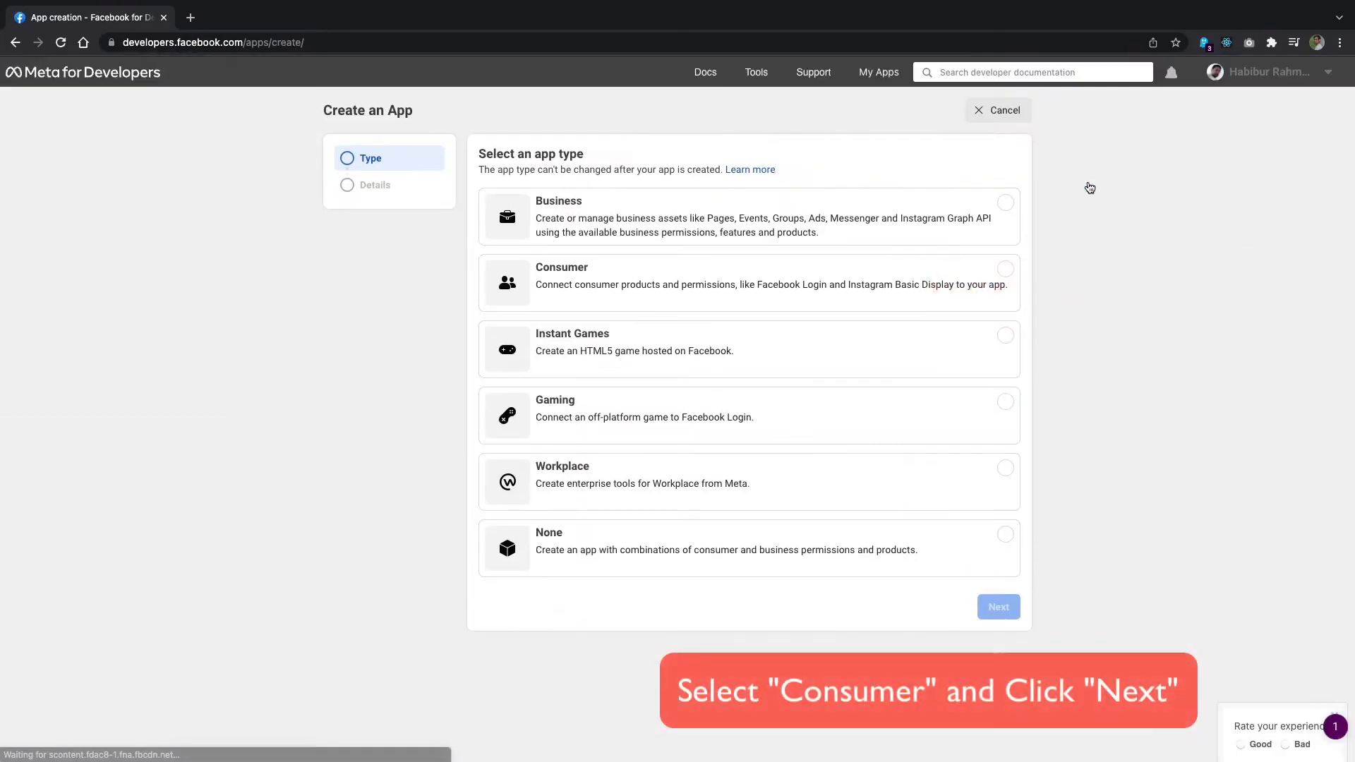
left_click(627, 299)
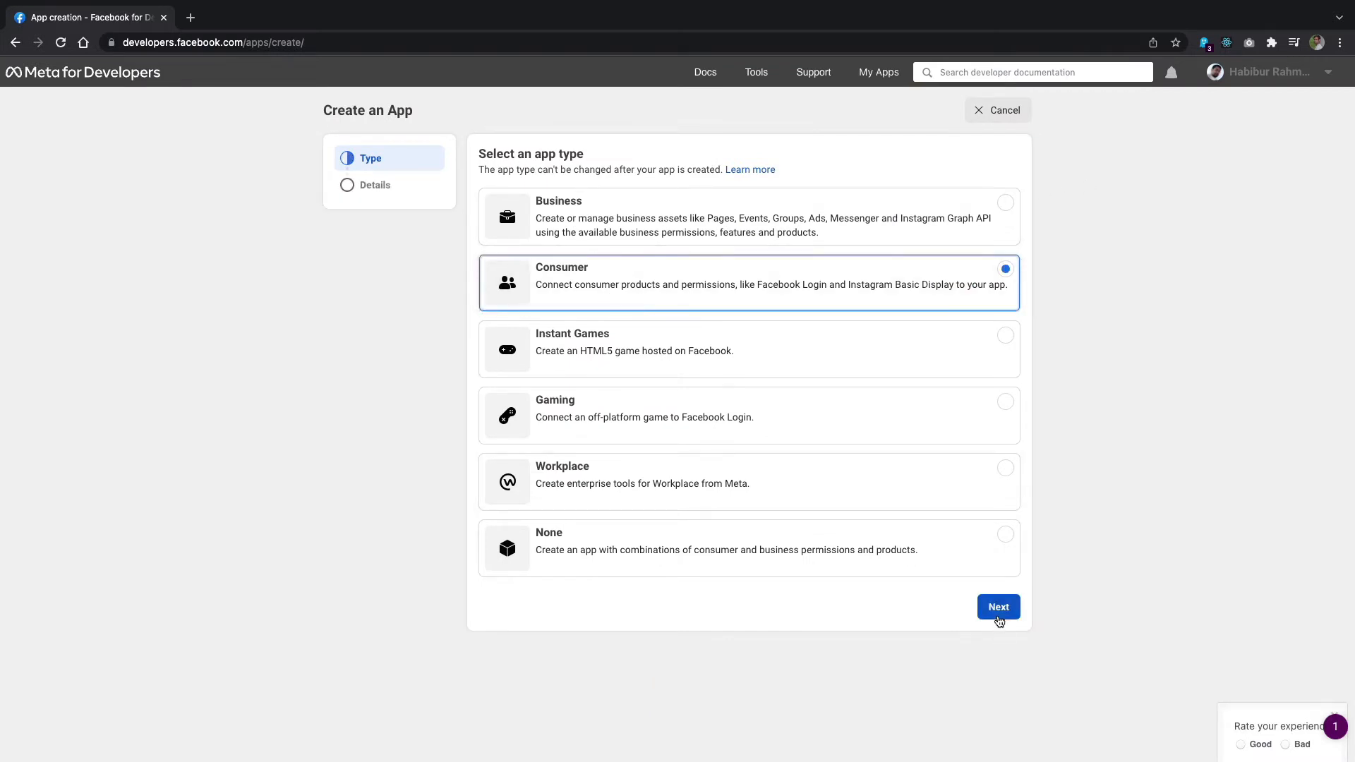
left_click(999, 620)
Set the new app's display name to My Test App and submit it for creation.
left_click(495, 213)
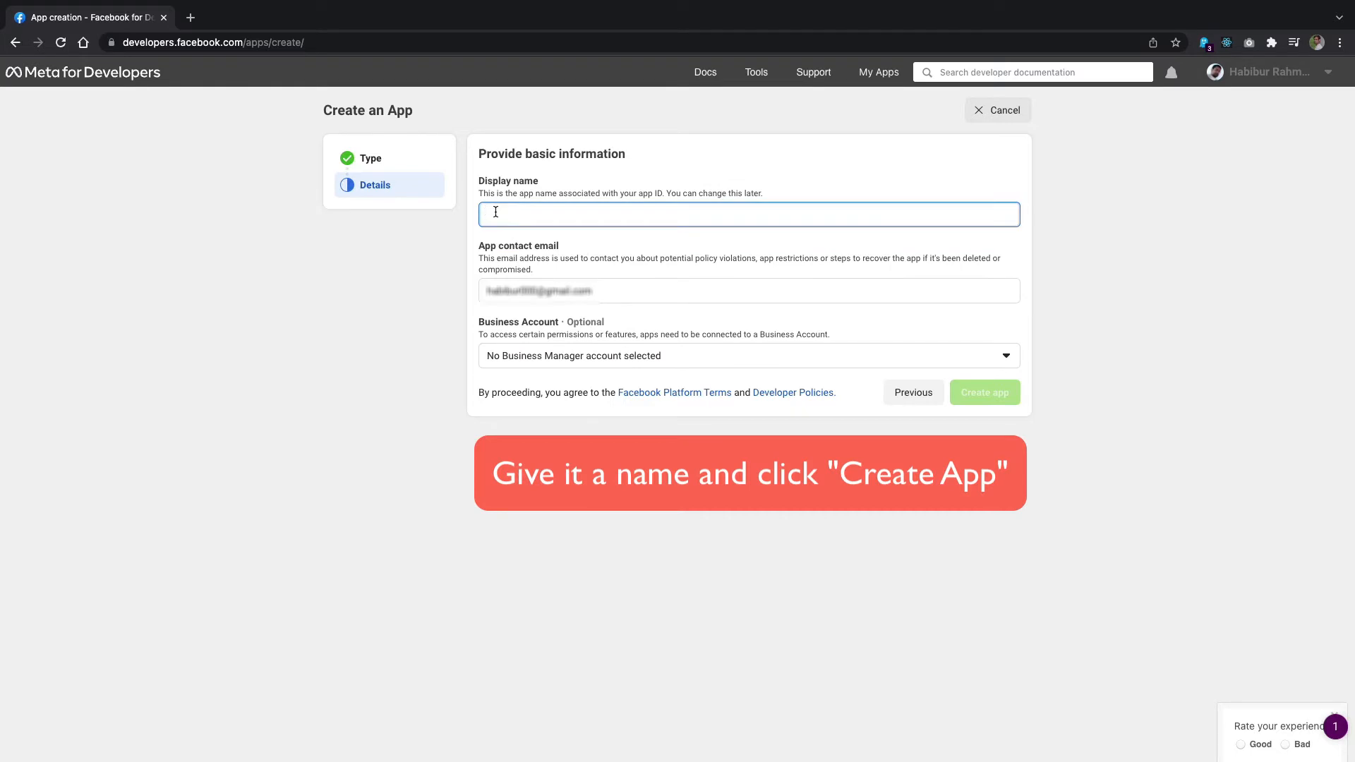
type("My Test App")
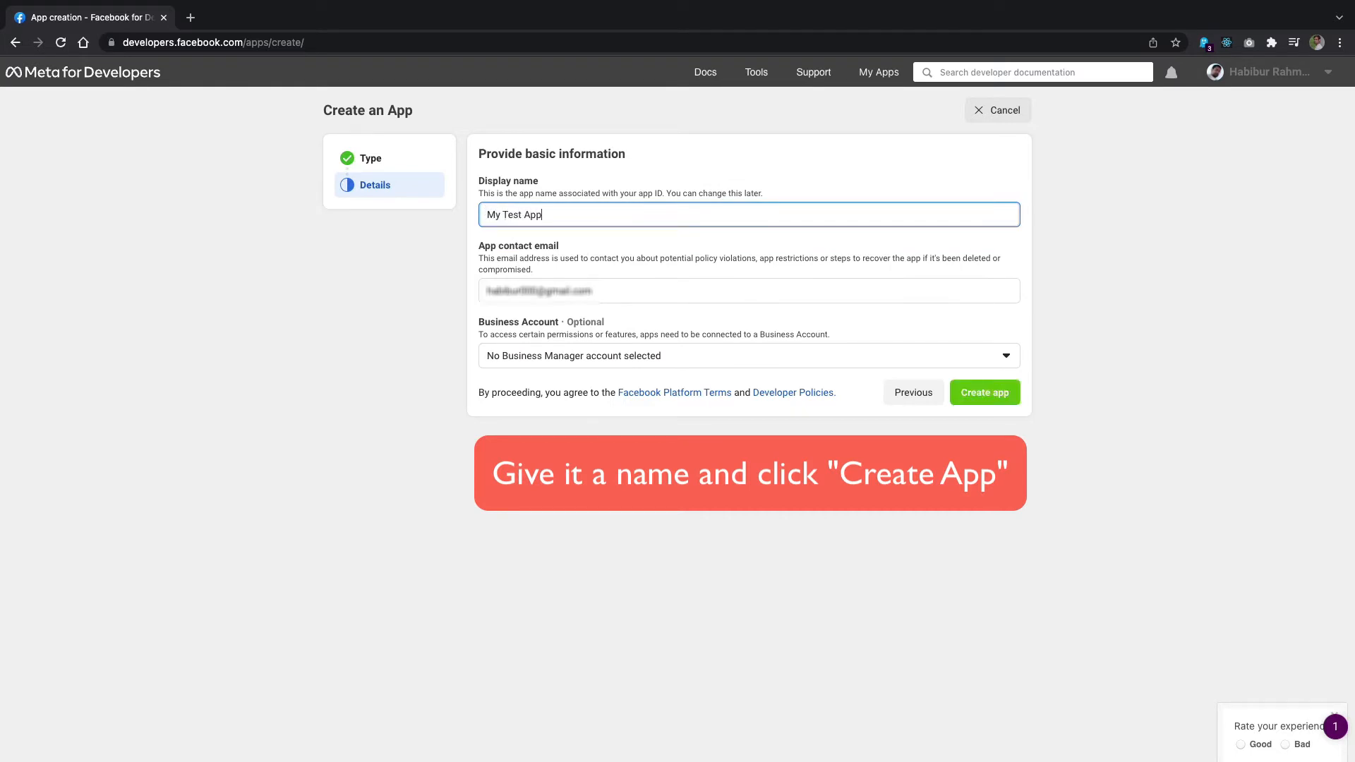
left_click(981, 394)
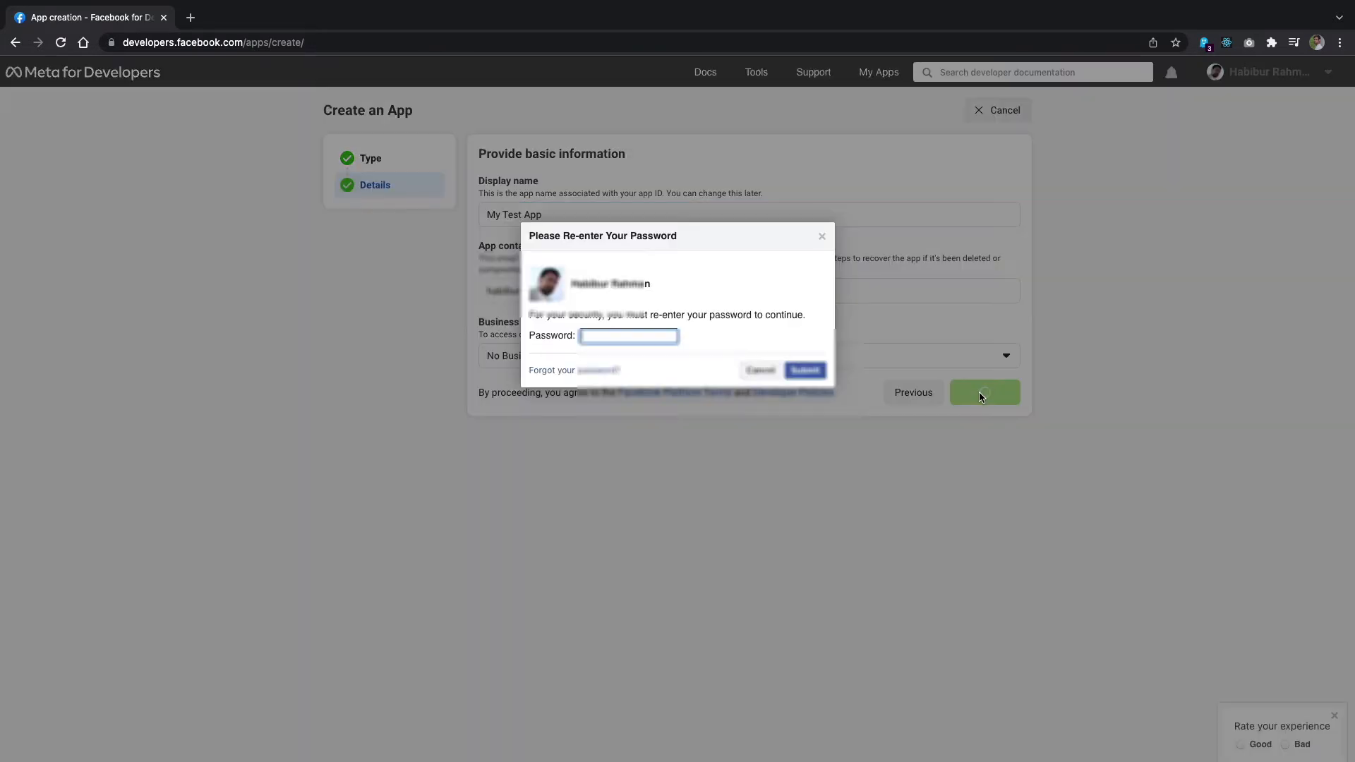
Re-enter the account password to authorise the app's creation, and decline saving the password in the browser.
left_click(590, 336)
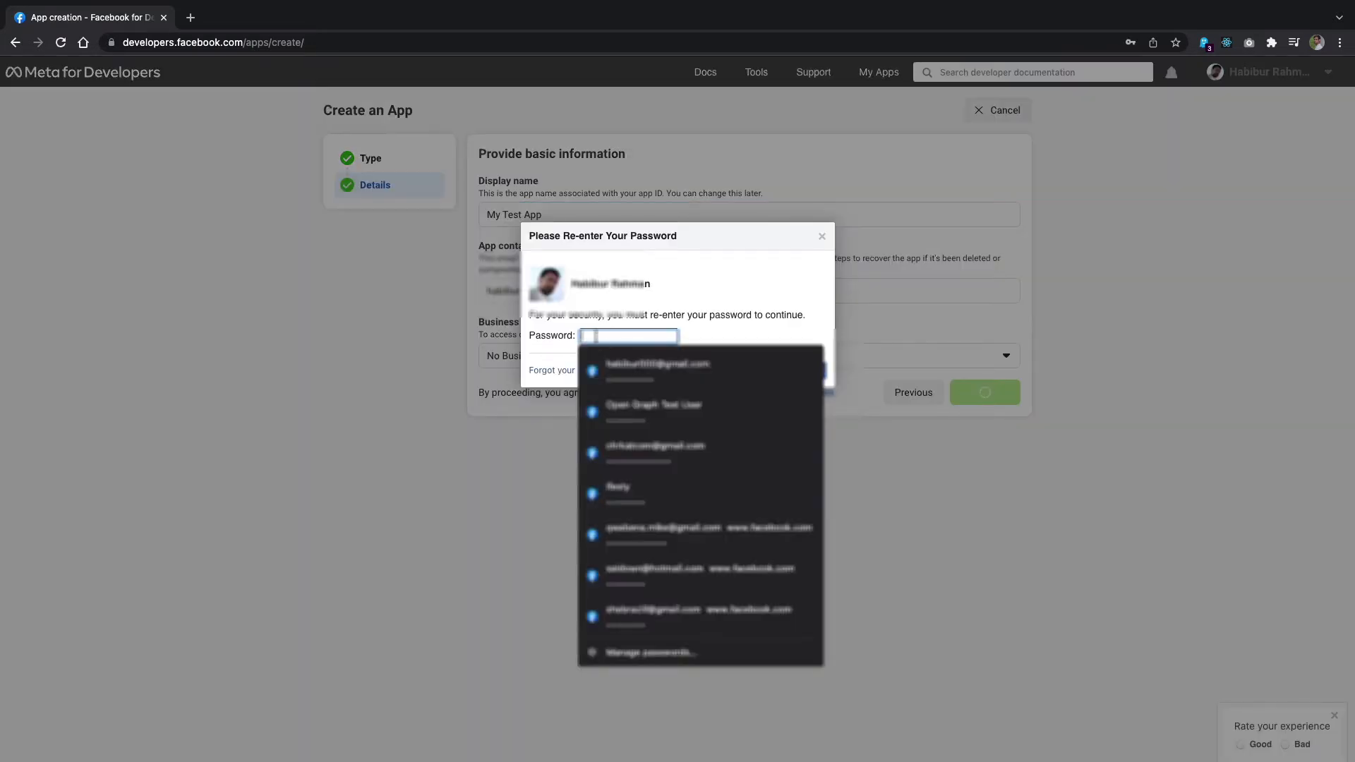
left_click(624, 363)
left_click(803, 371)
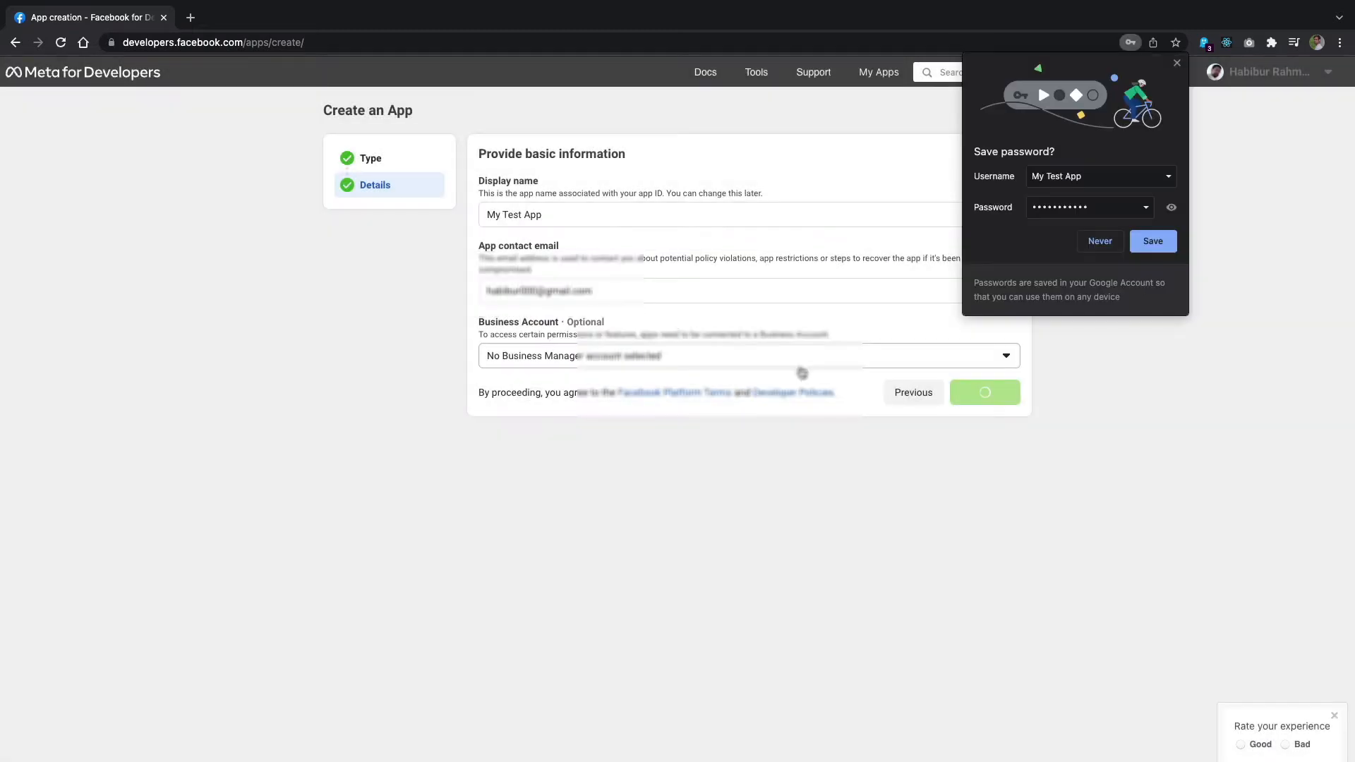
left_click(1099, 241)
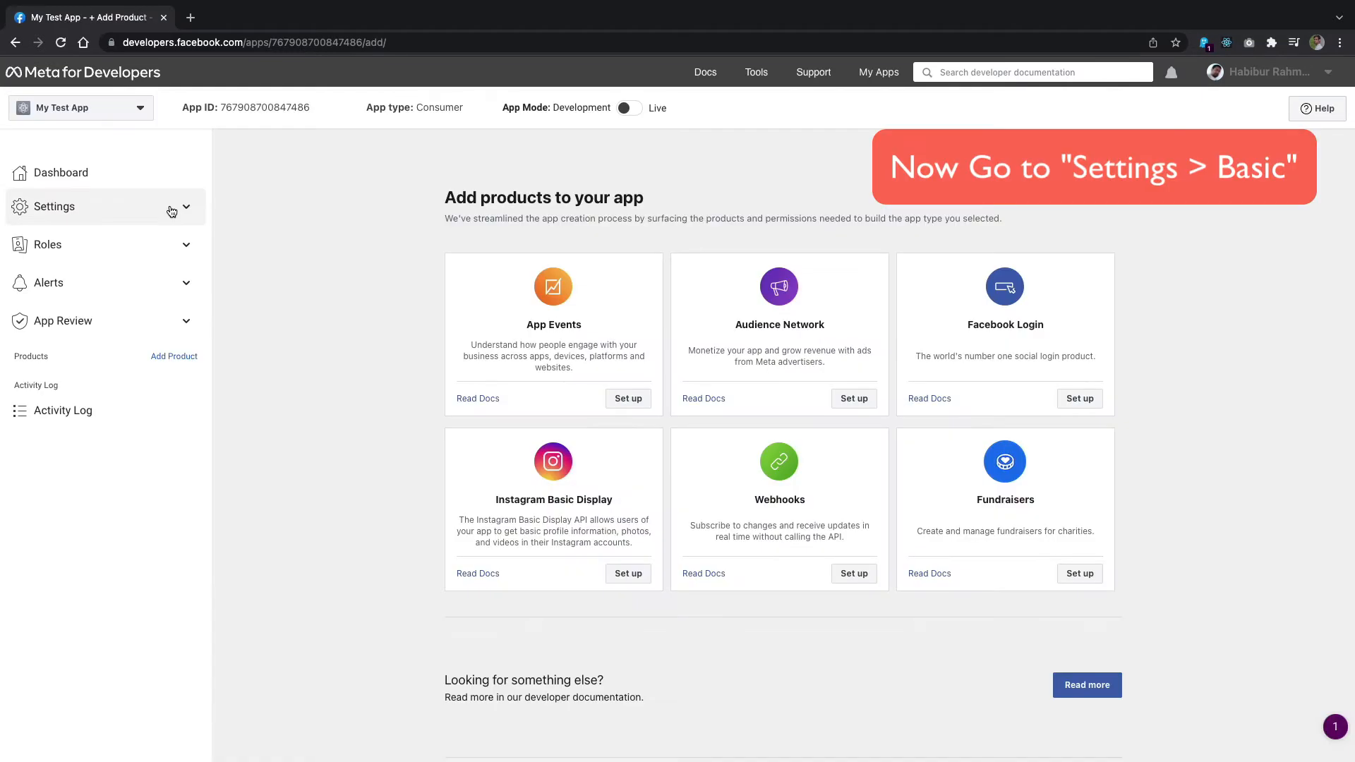
left_click(180, 207)
left_click(109, 242)
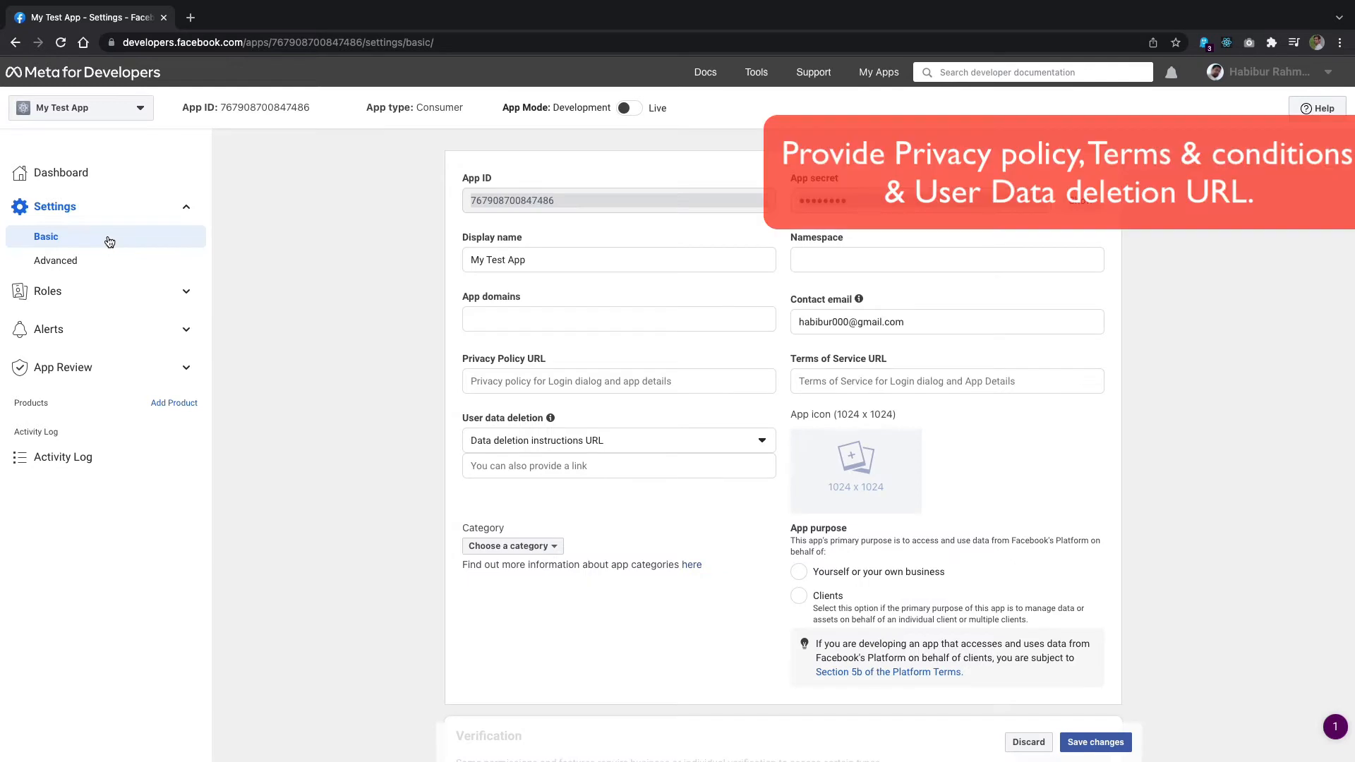
left_click(493, 382)
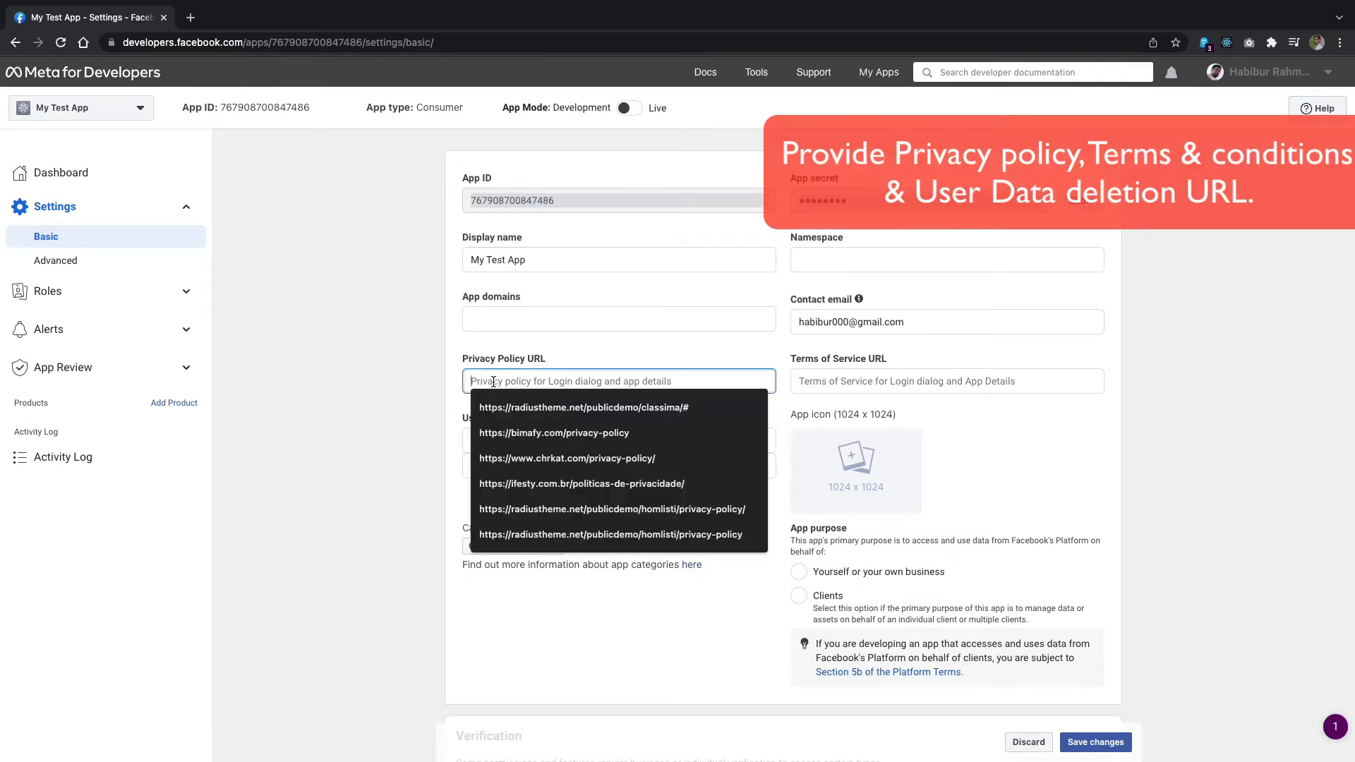
type("https")
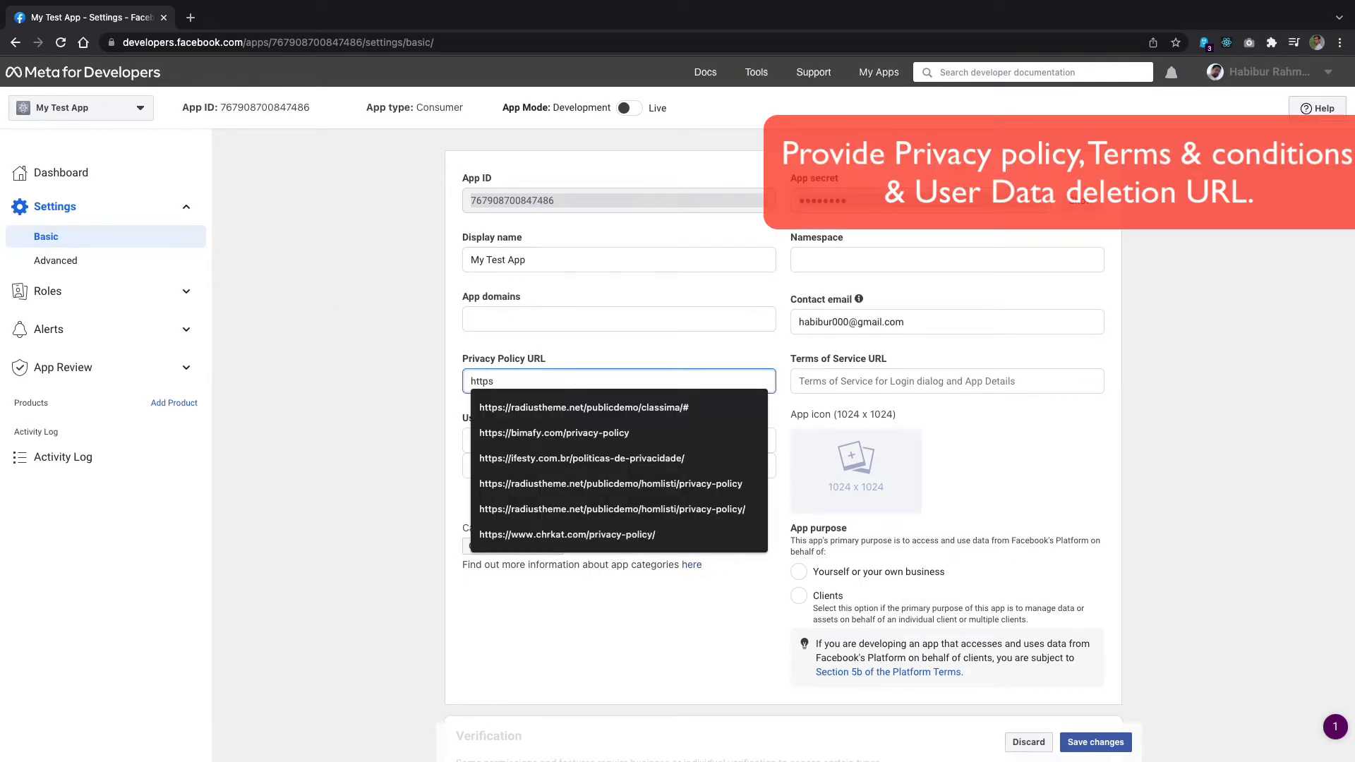
type("://www.mytestapp.com/privacy-policy")
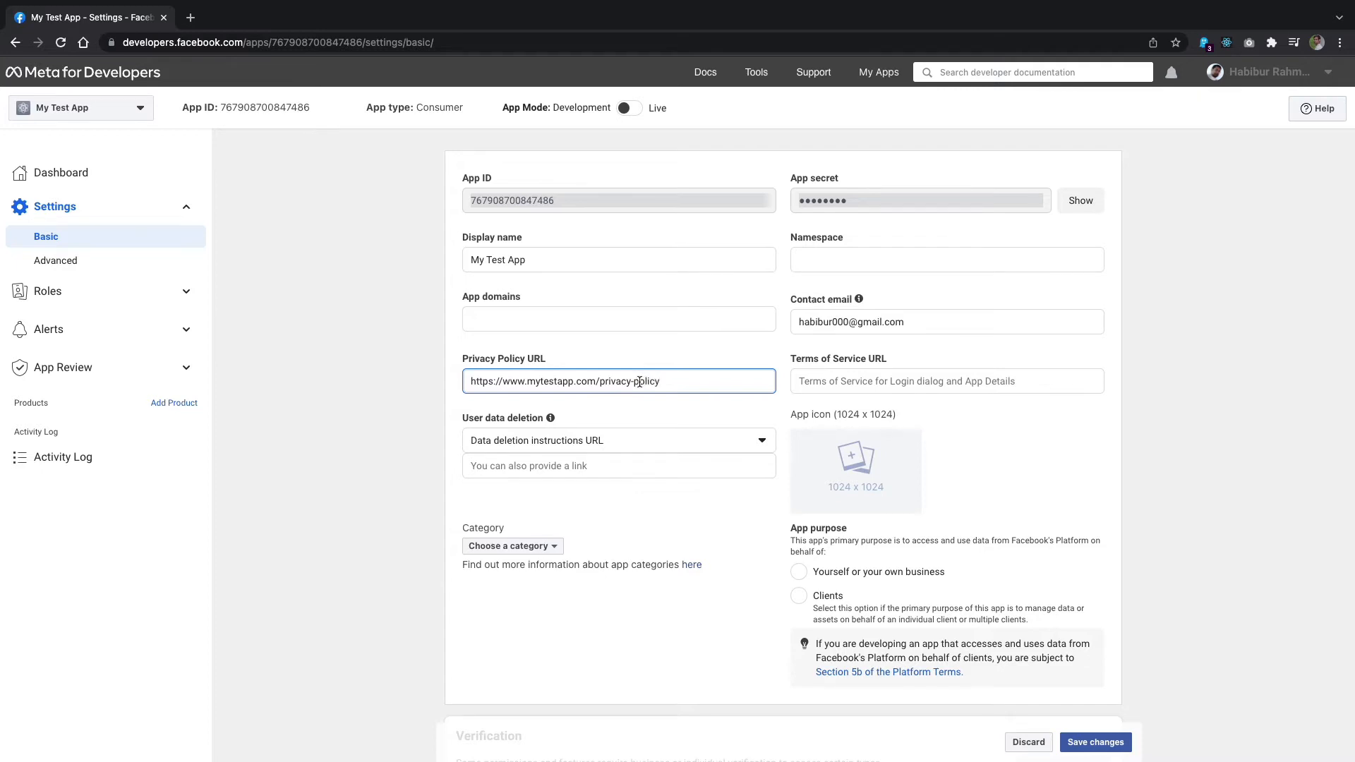
left_click_drag(639, 381, 454, 381)
key("super+c")
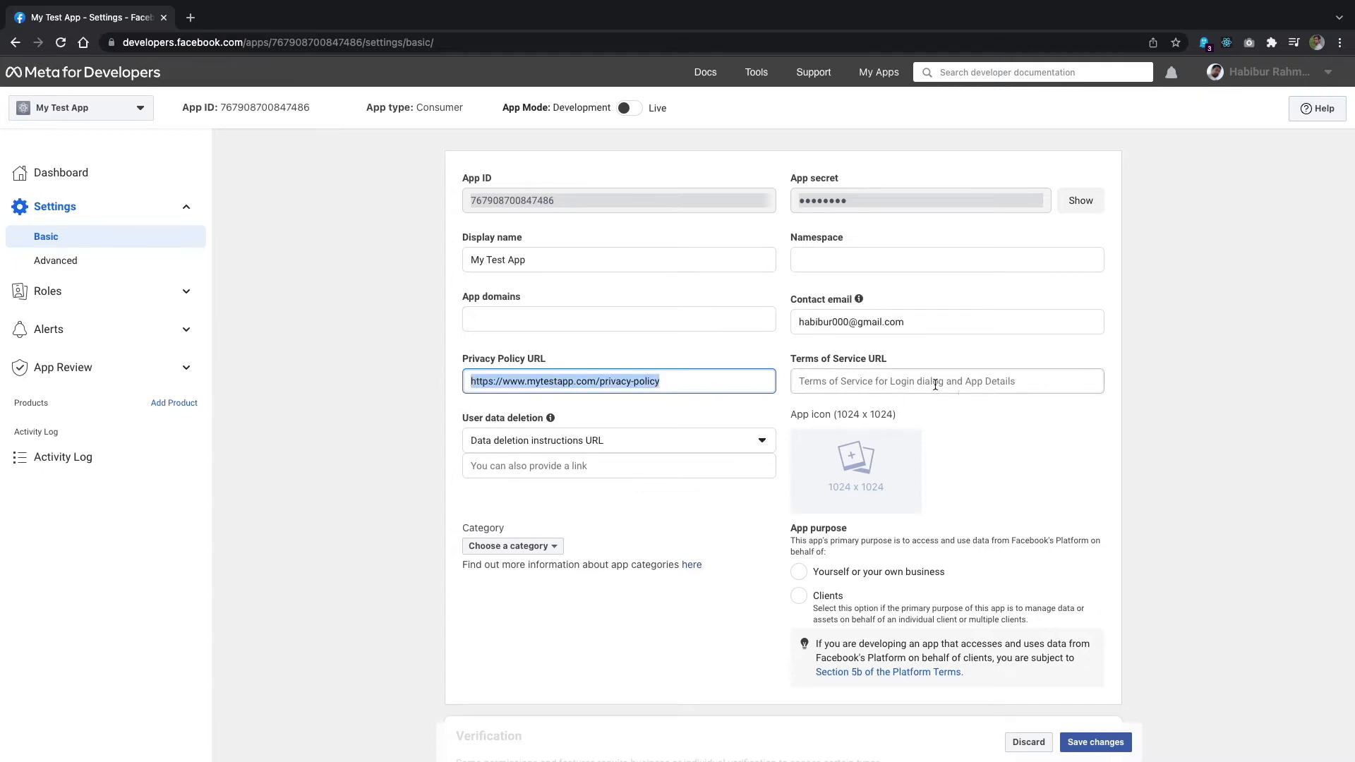
left_click(911, 379)
key("super+v")
left_click_drag(930, 382, 992, 382)
type("t")
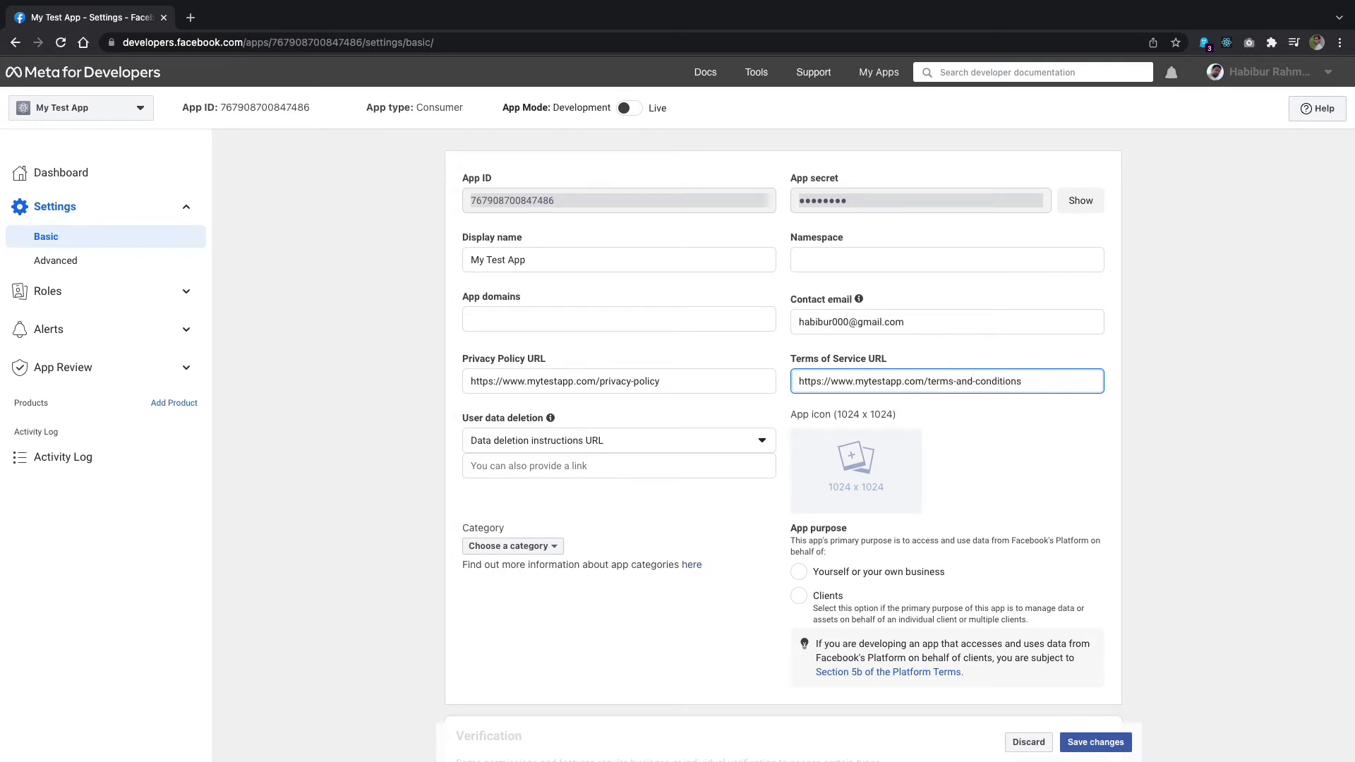
left_click_drag(756, 381, 429, 379)
left_click(569, 438)
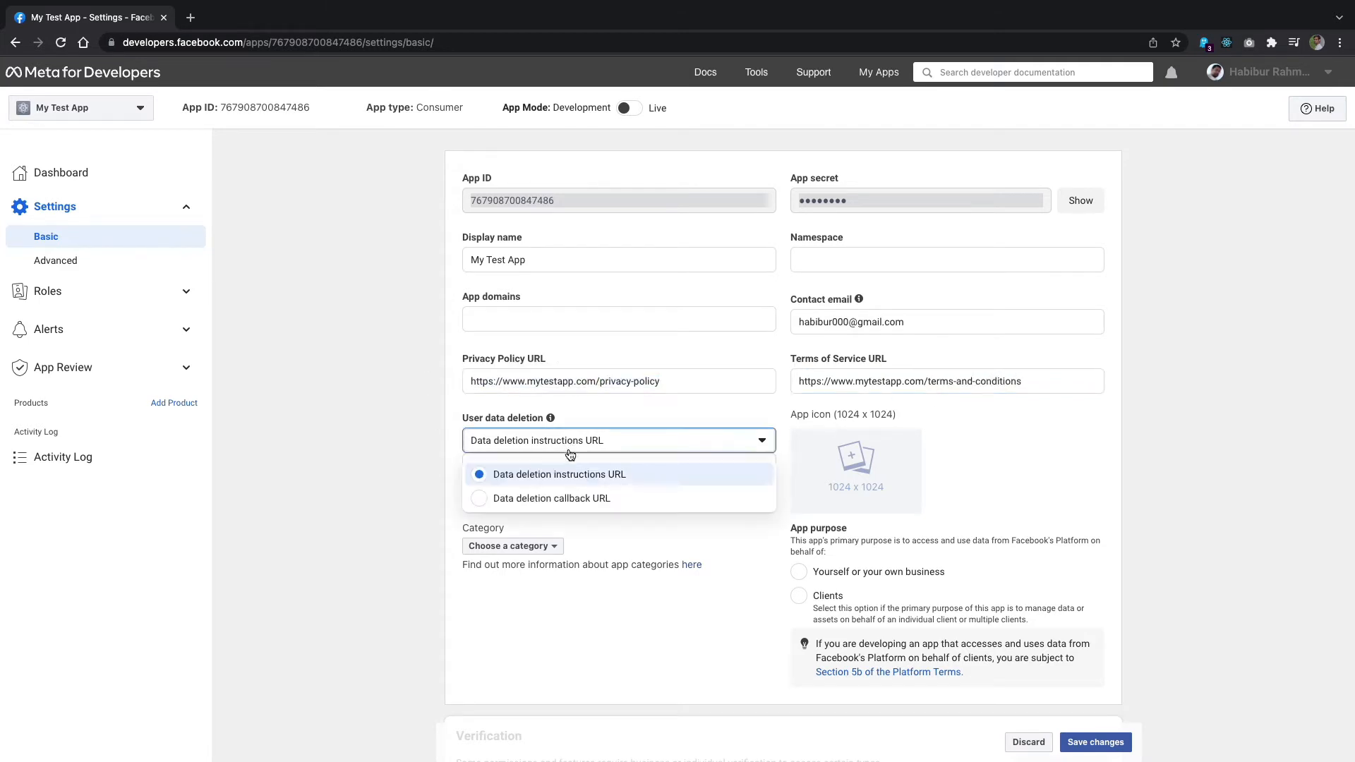
left_click(559, 474)
left_click(677, 466)
key("super+v")
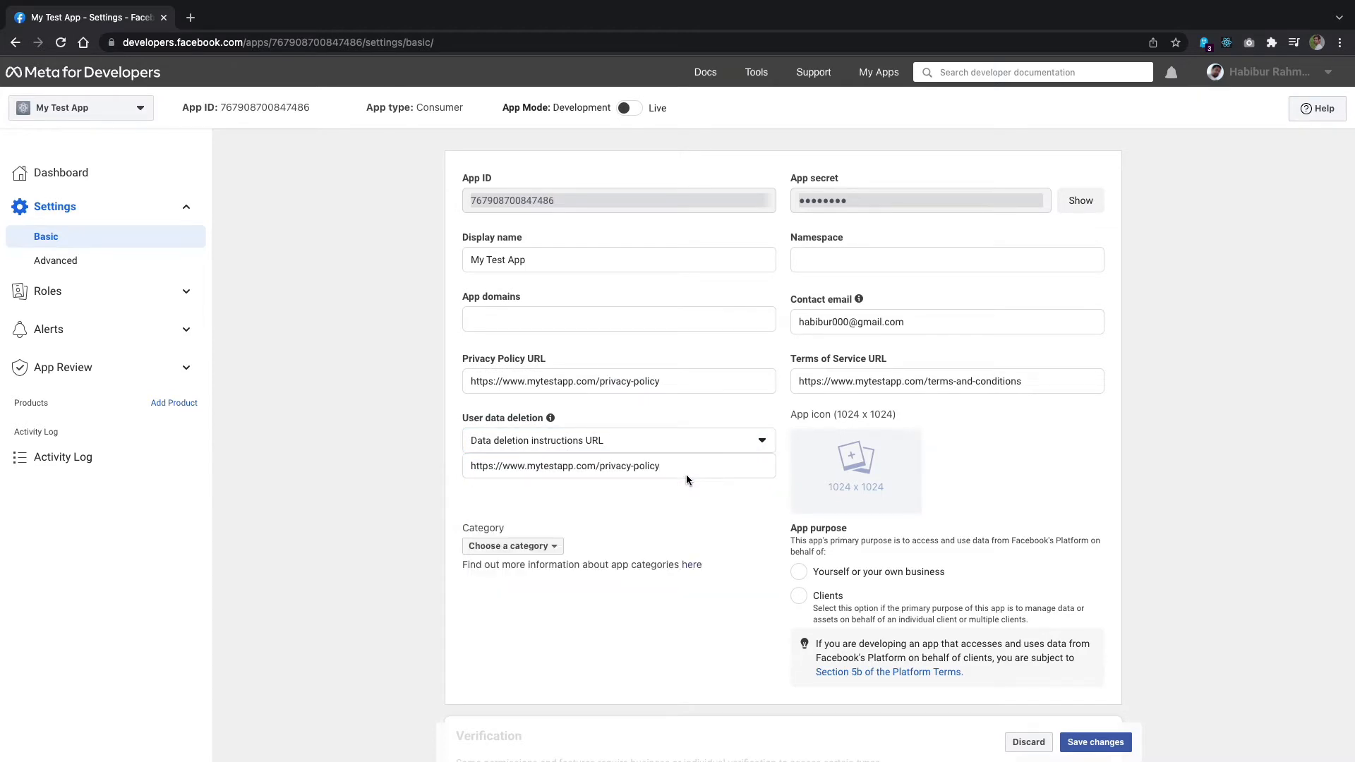
Save the basic settings and switch the app mode from Development to Live.
left_click(1111, 742)
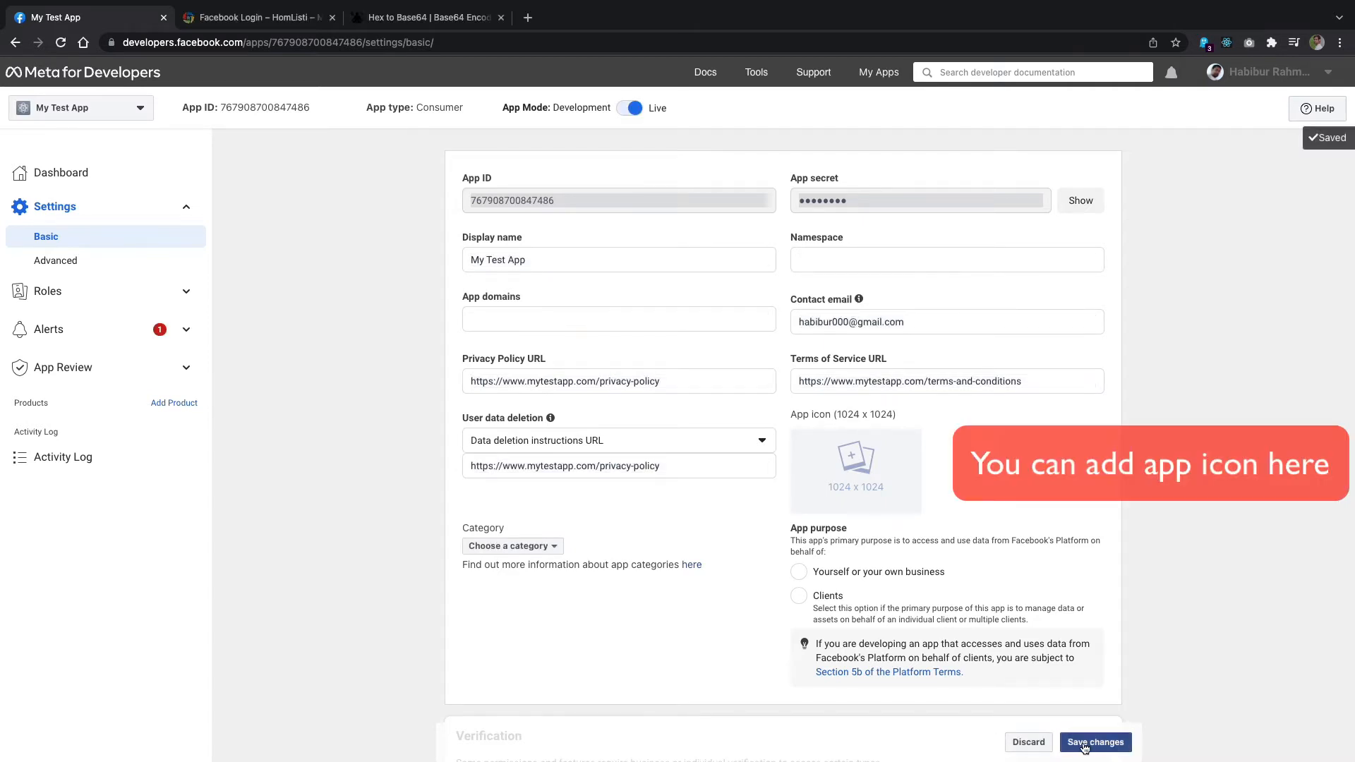
mouse_move(860, 444)
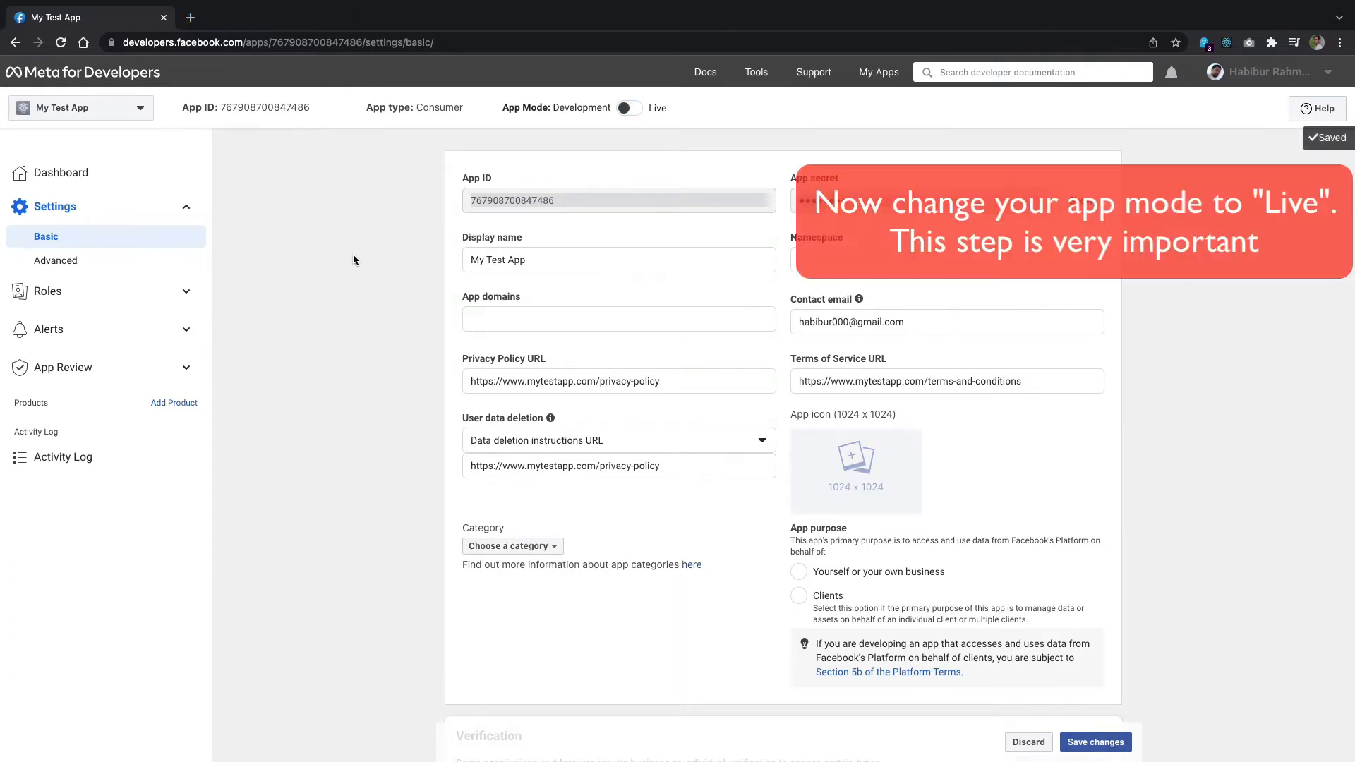
left_click(628, 109)
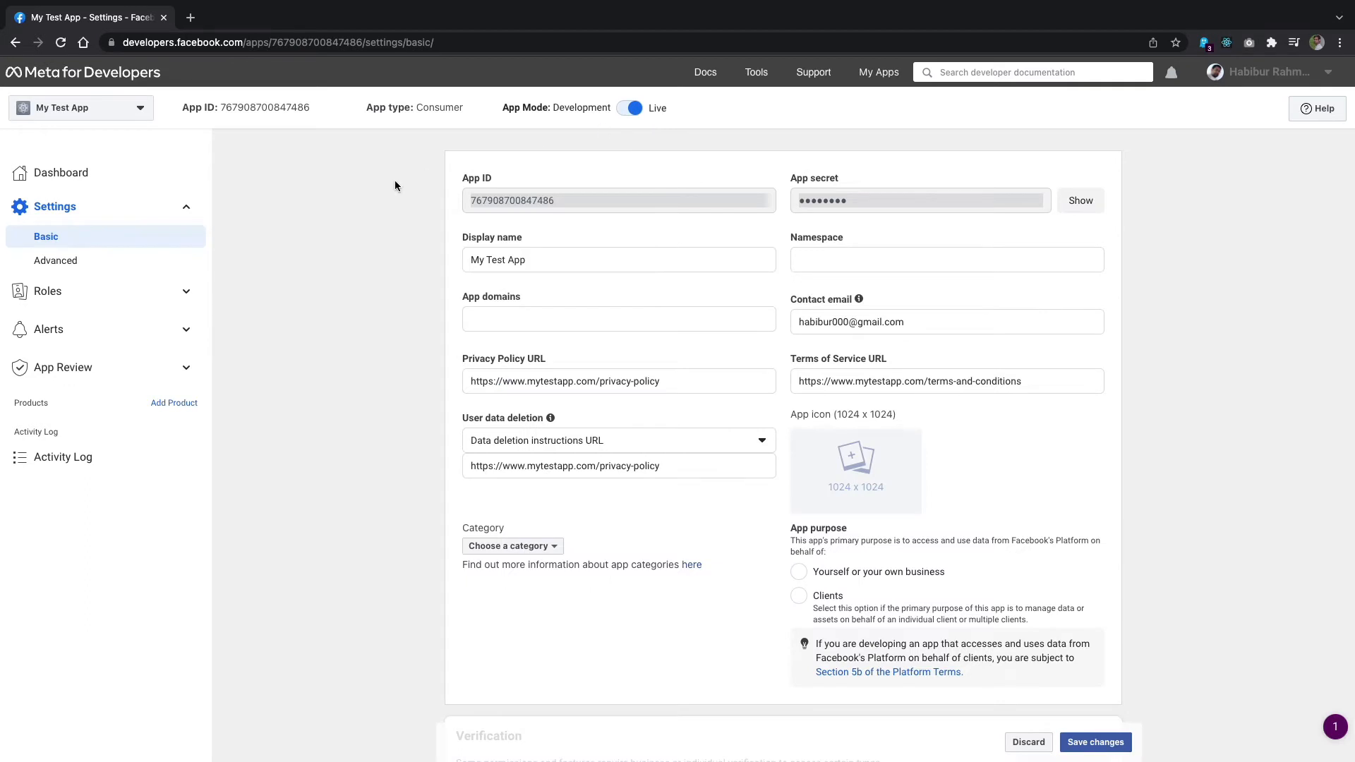
Get advanced access for the public_profile permission in App Review, agreeing to the allowed usage and submitting the account password.
left_click(150, 376)
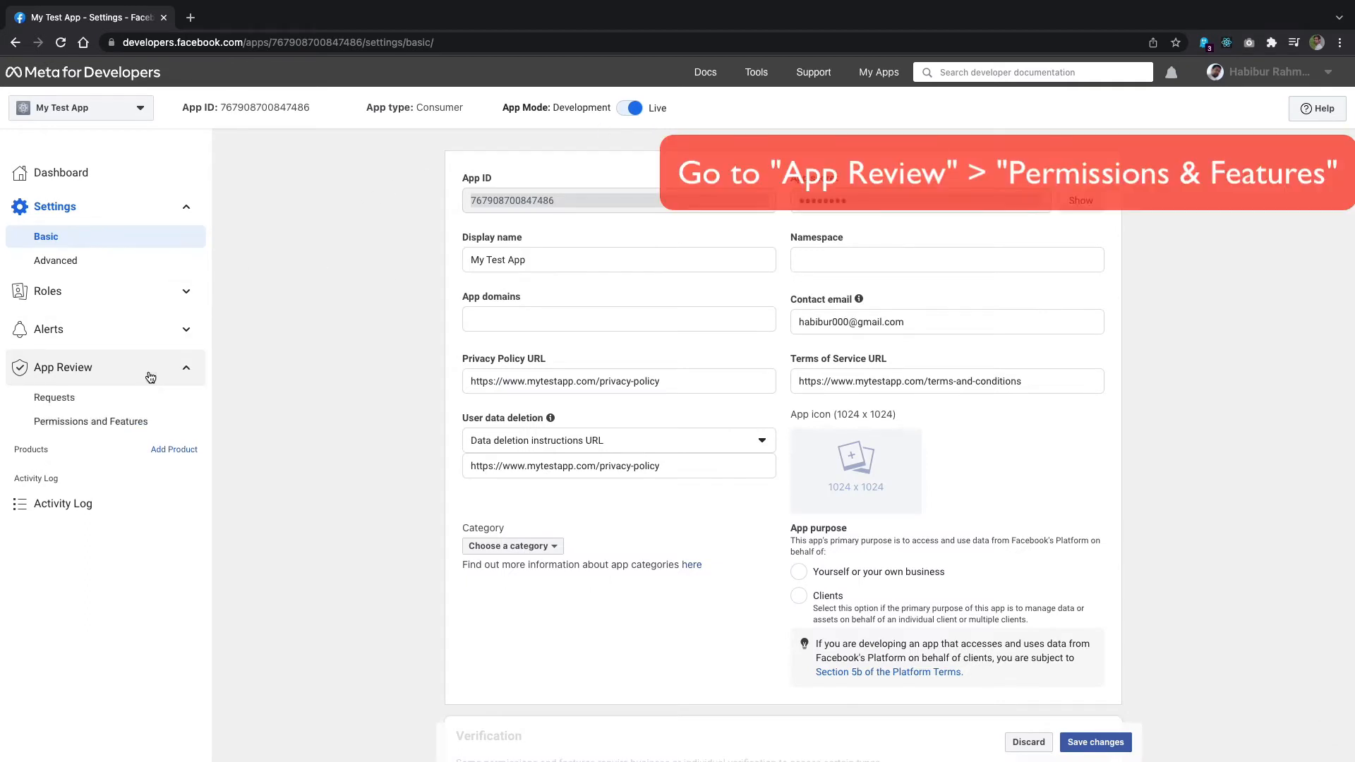
left_click(120, 421)
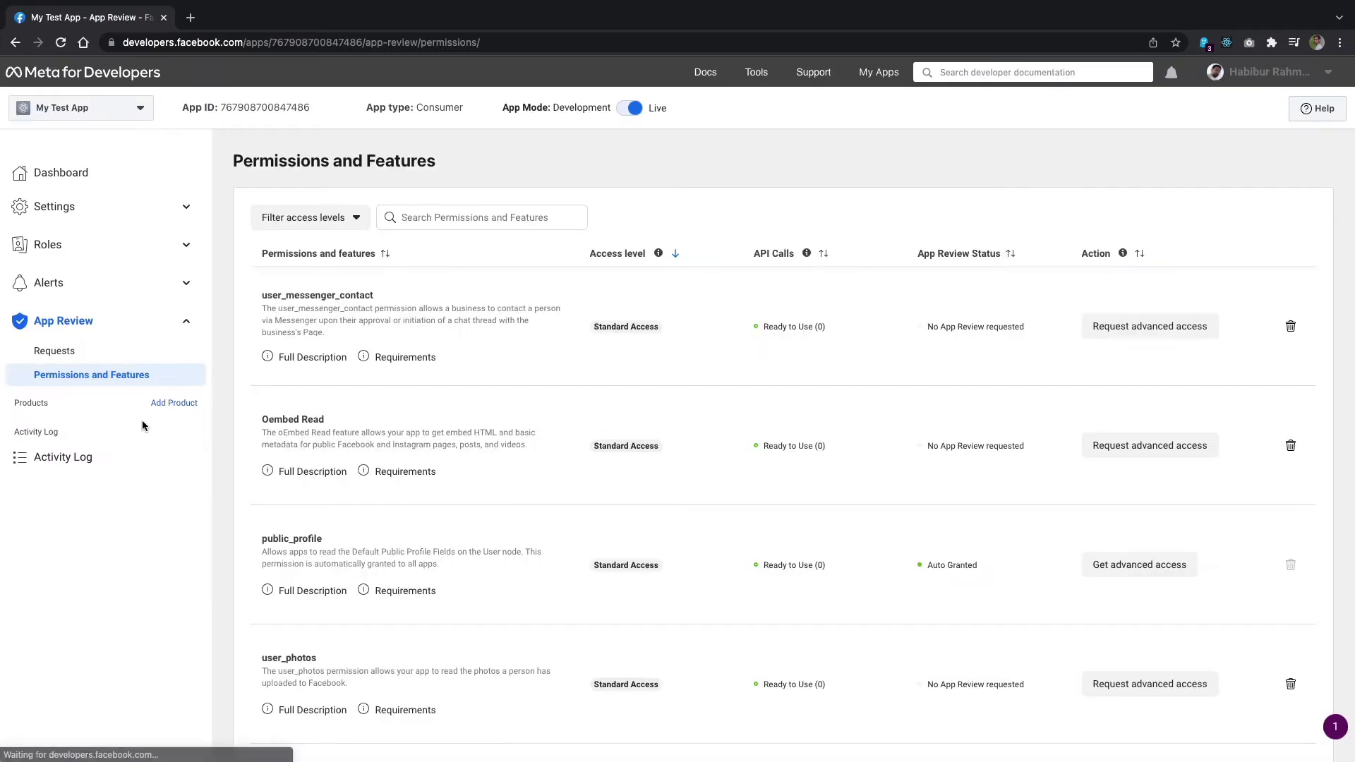
scroll(412, 453, "down", 3)
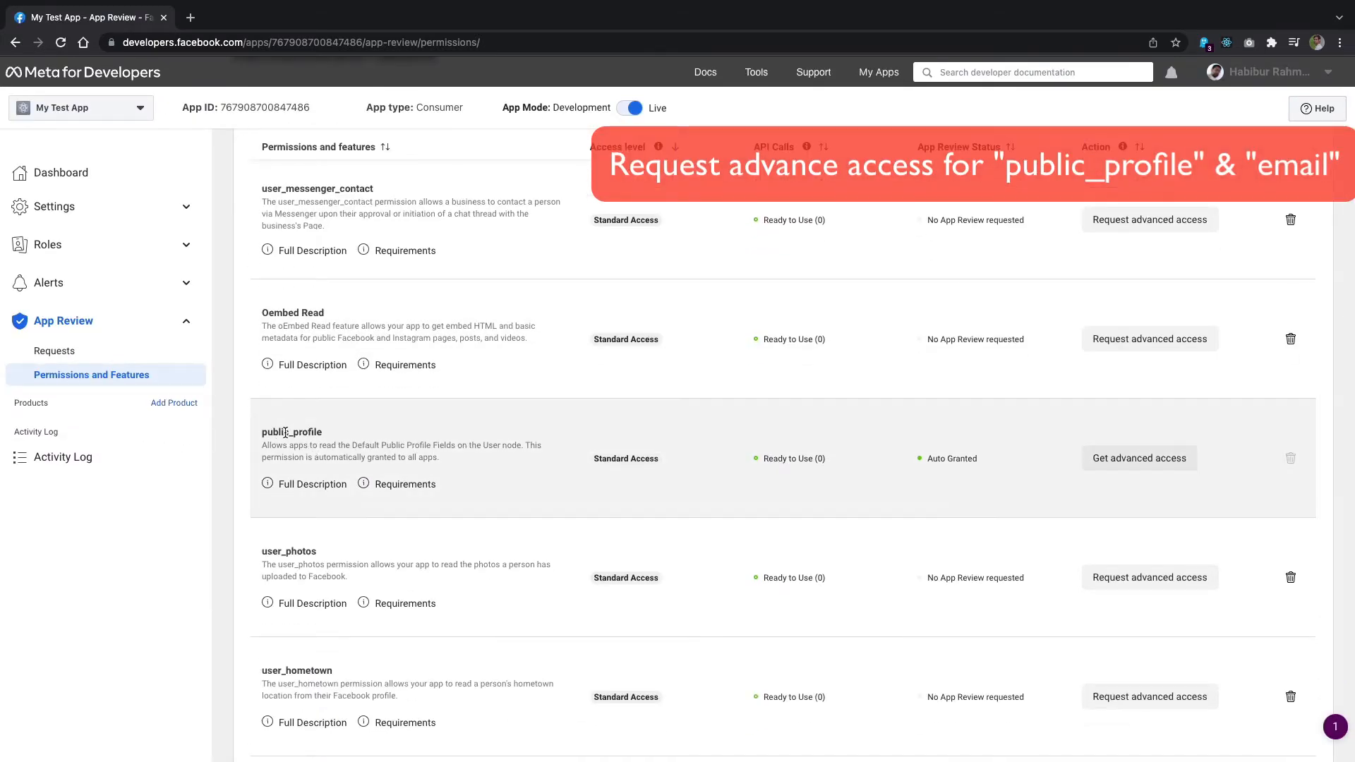
left_click(1146, 461)
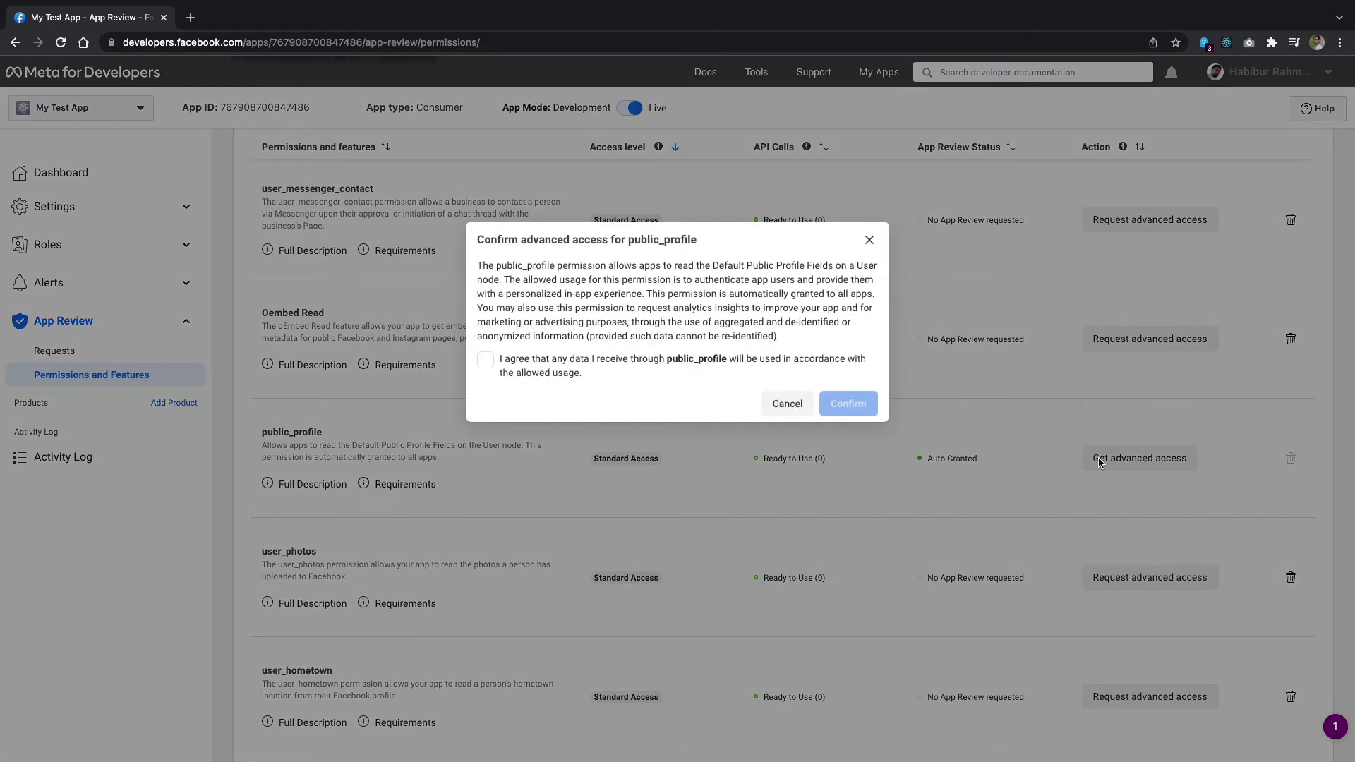
left_click(485, 360)
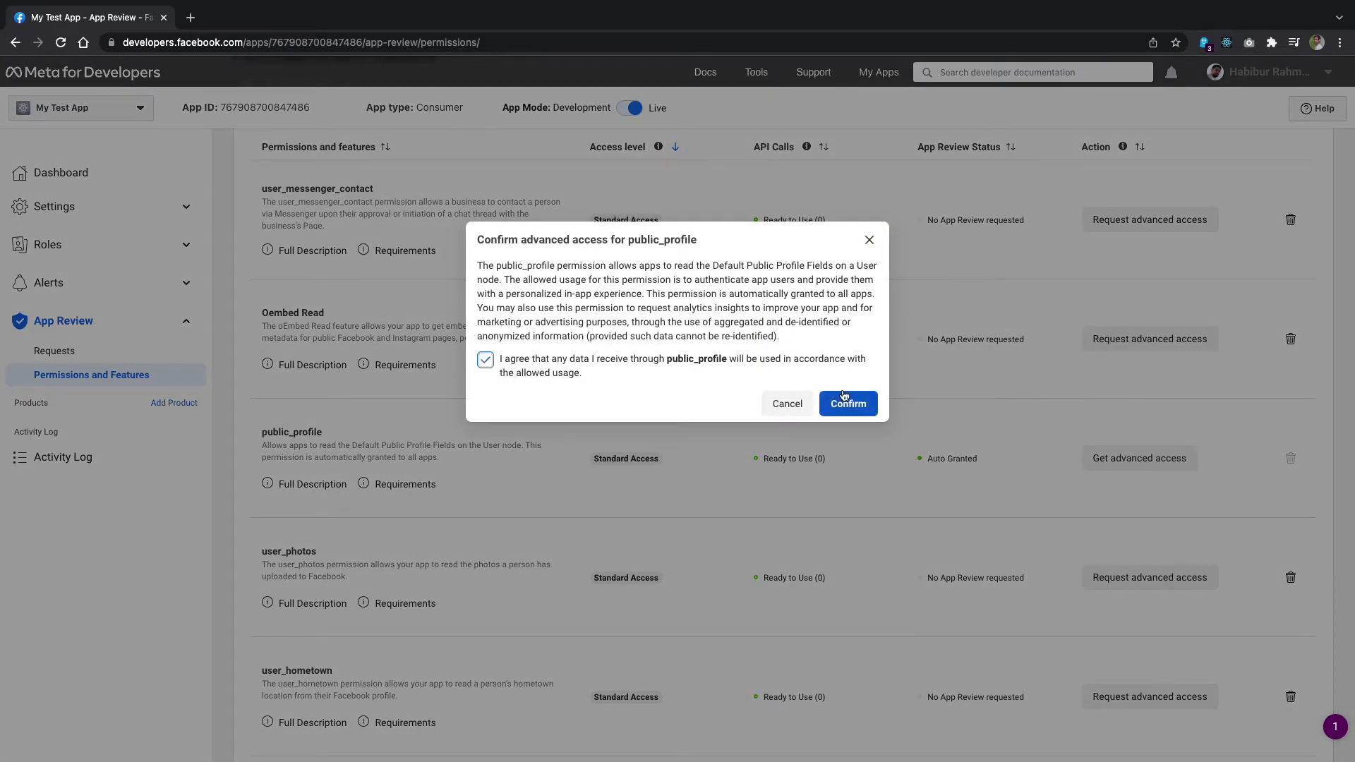
left_click(849, 401)
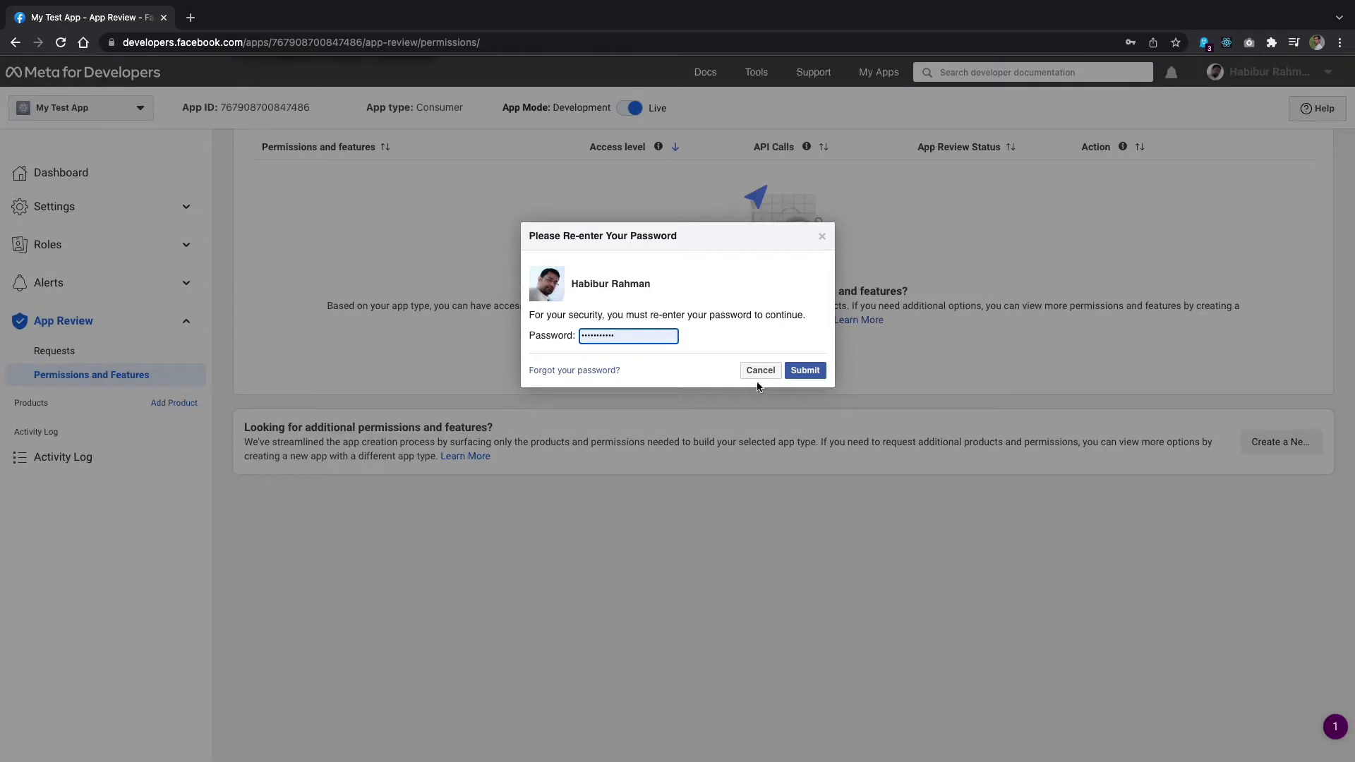
left_click(805, 369)
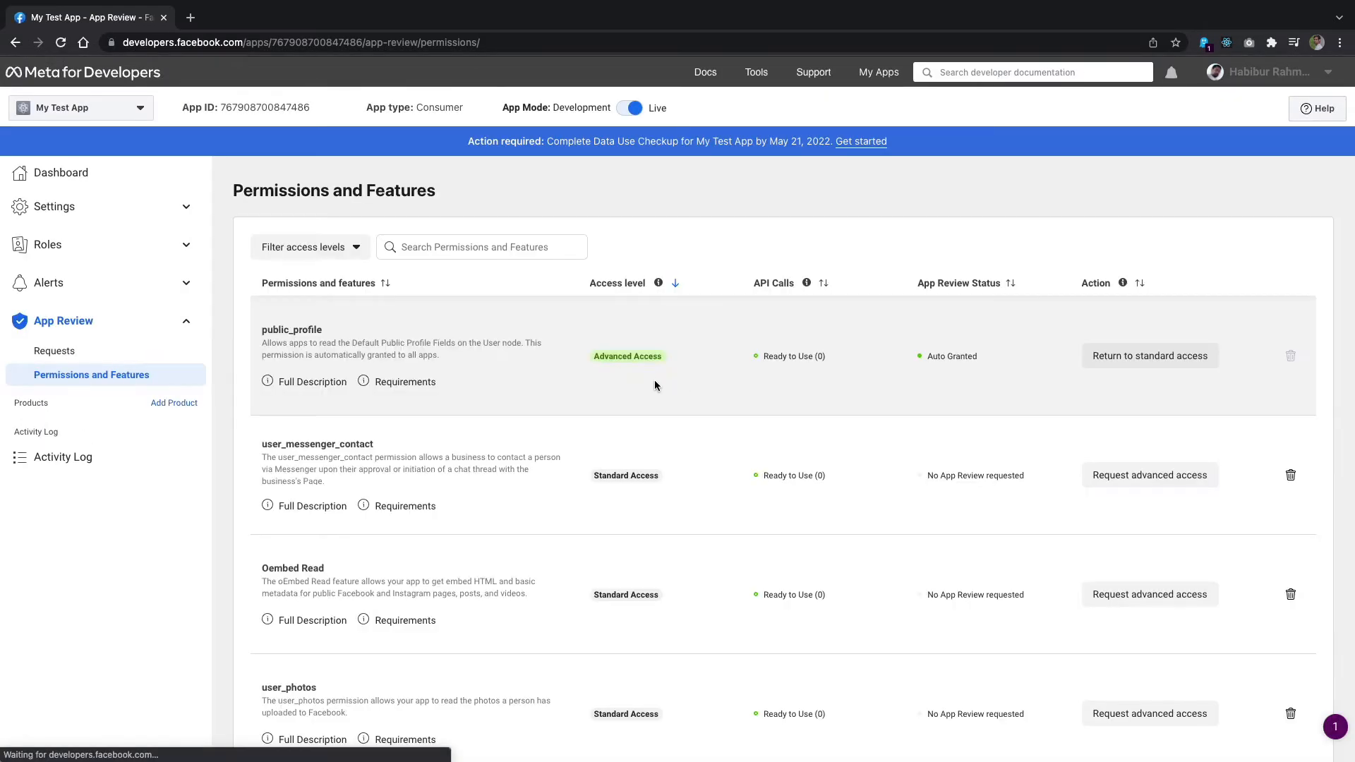
Get advanced access for the email permission, agreeing to the allowed usage and submitting the account password.
scroll(466, 460, "down", 5)
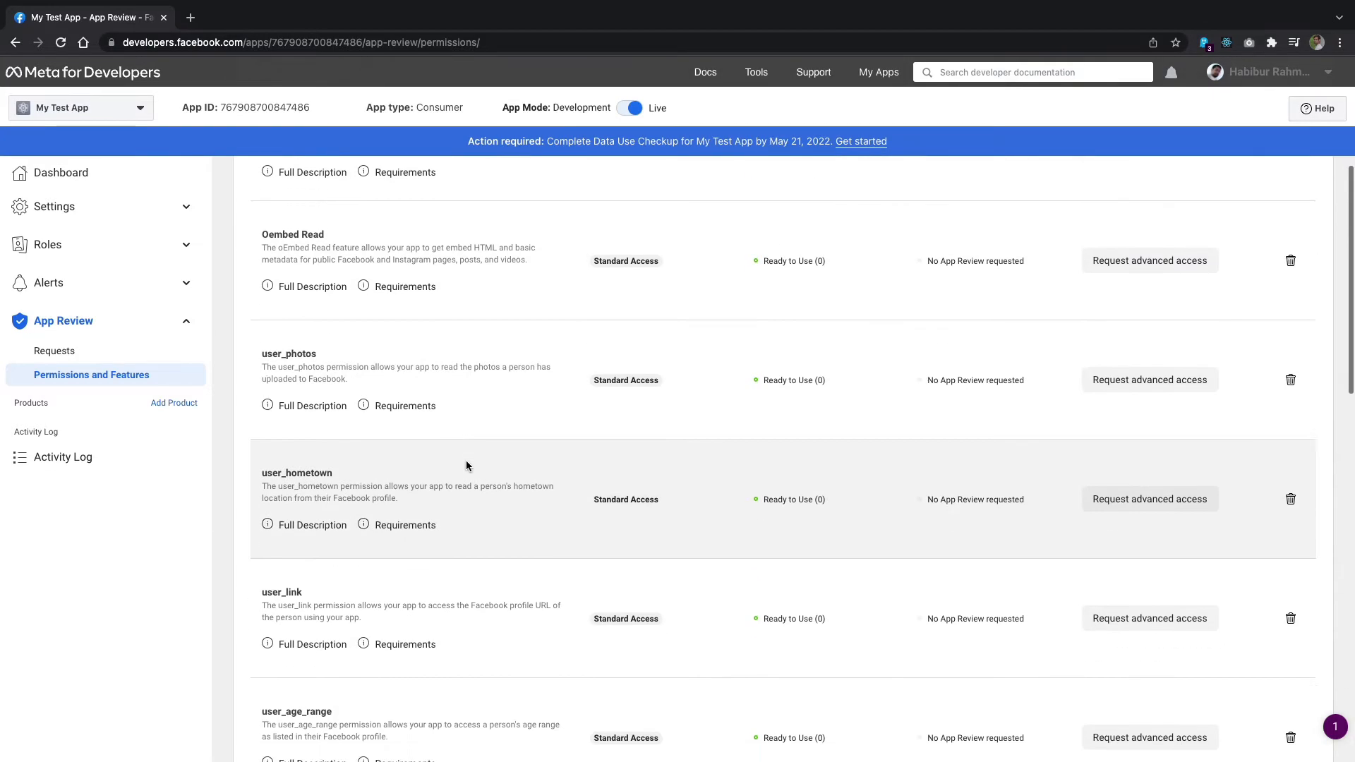
scroll(466, 460, "down", 6)
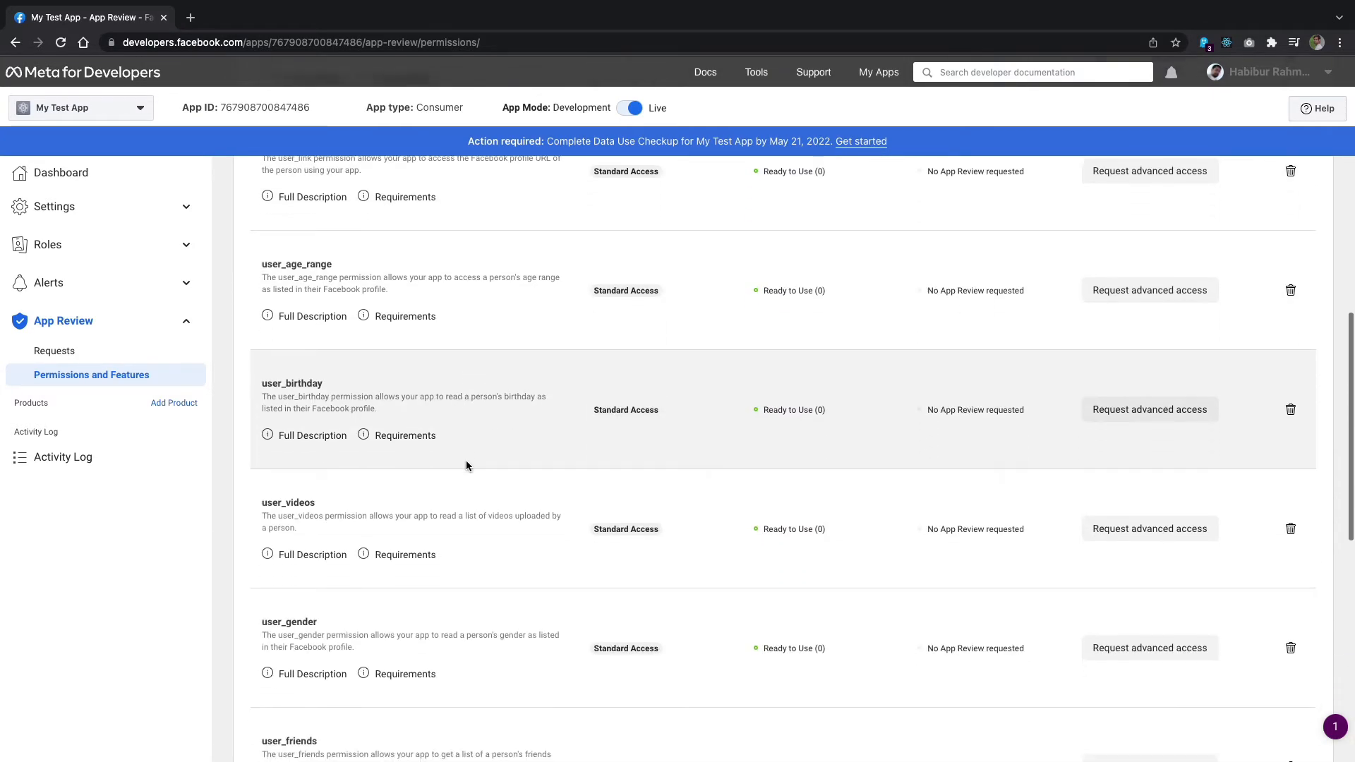
scroll(465, 461, "down", 7)
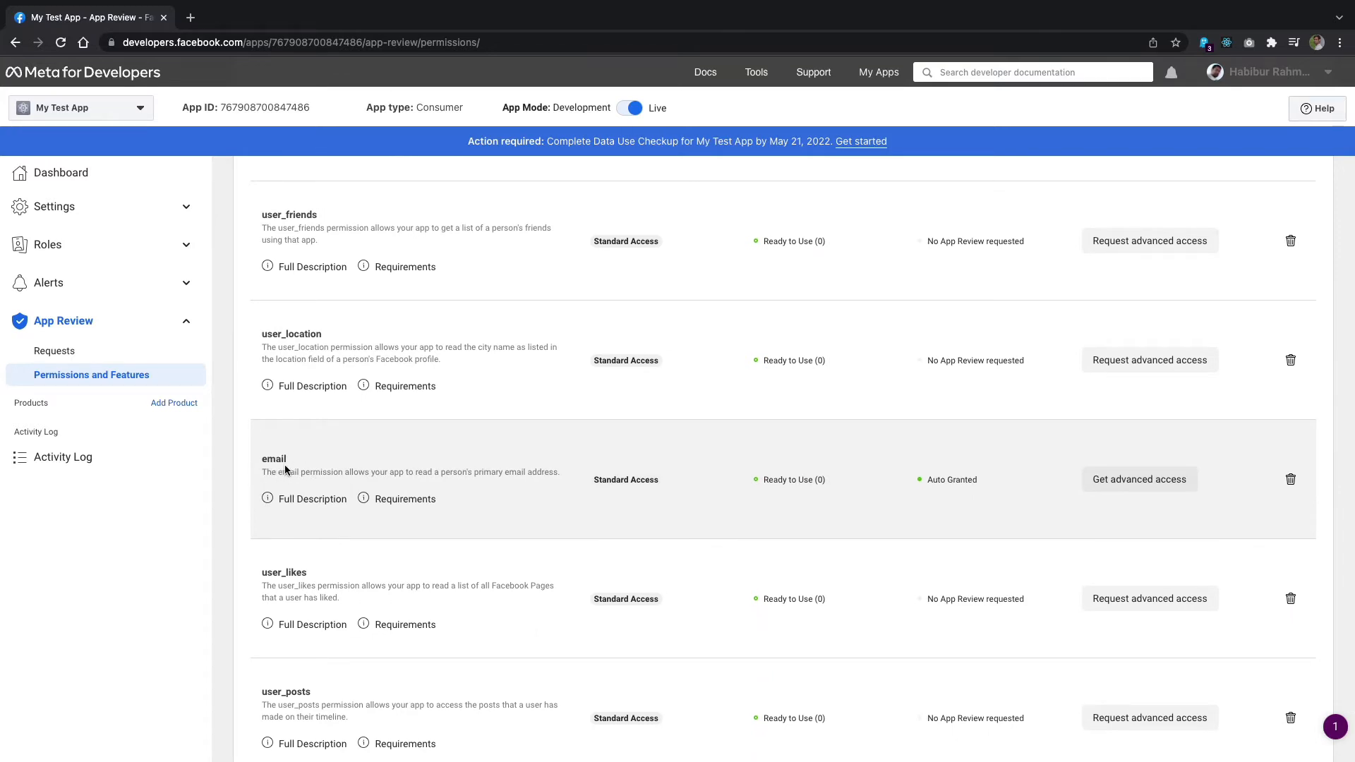
left_click(1142, 477)
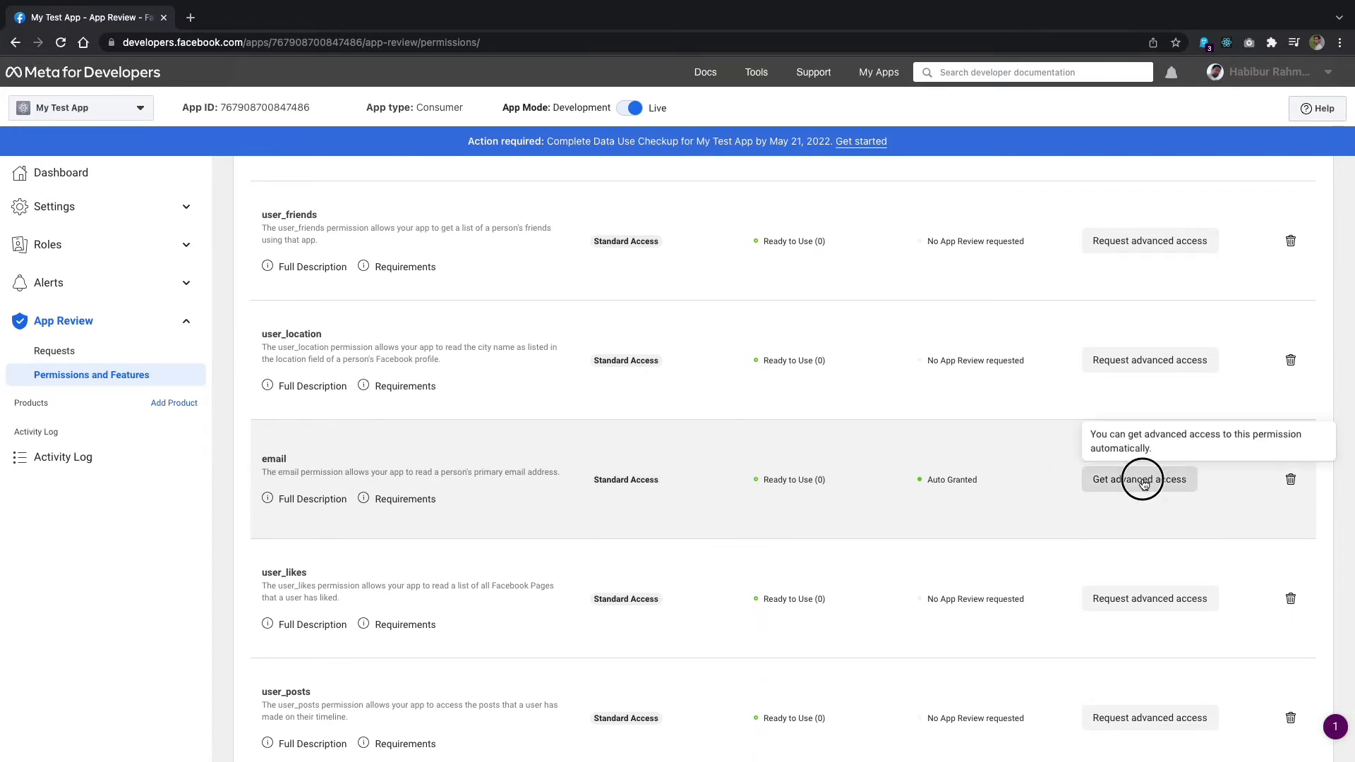
left_click(486, 360)
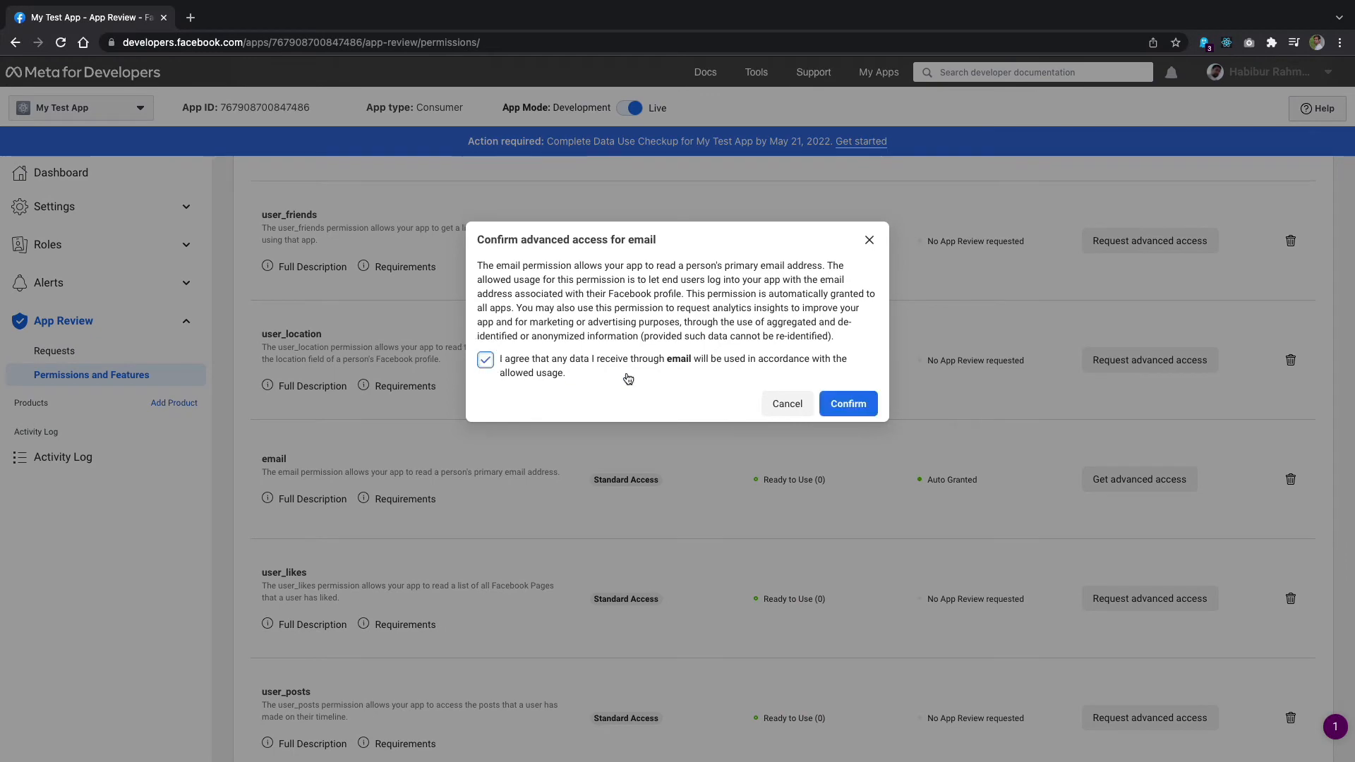
left_click(850, 406)
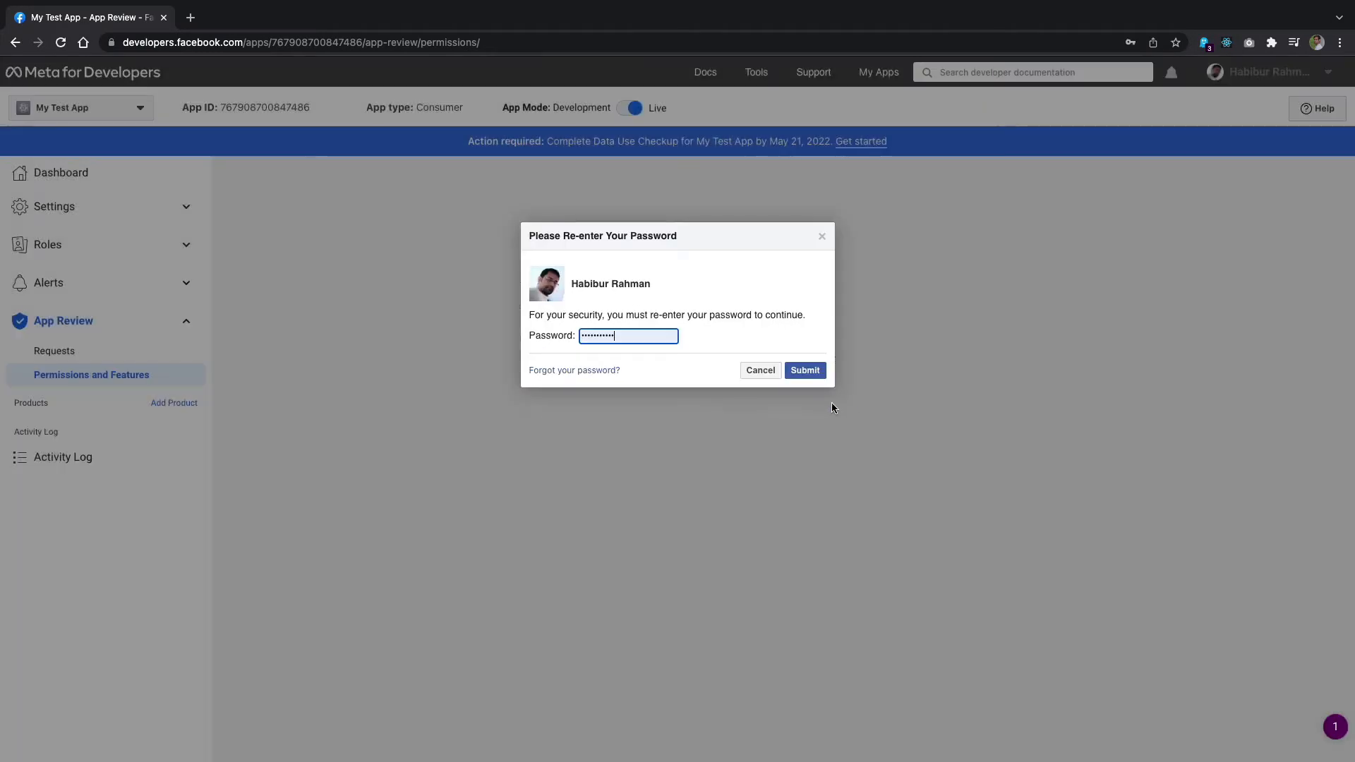
left_click(804, 372)
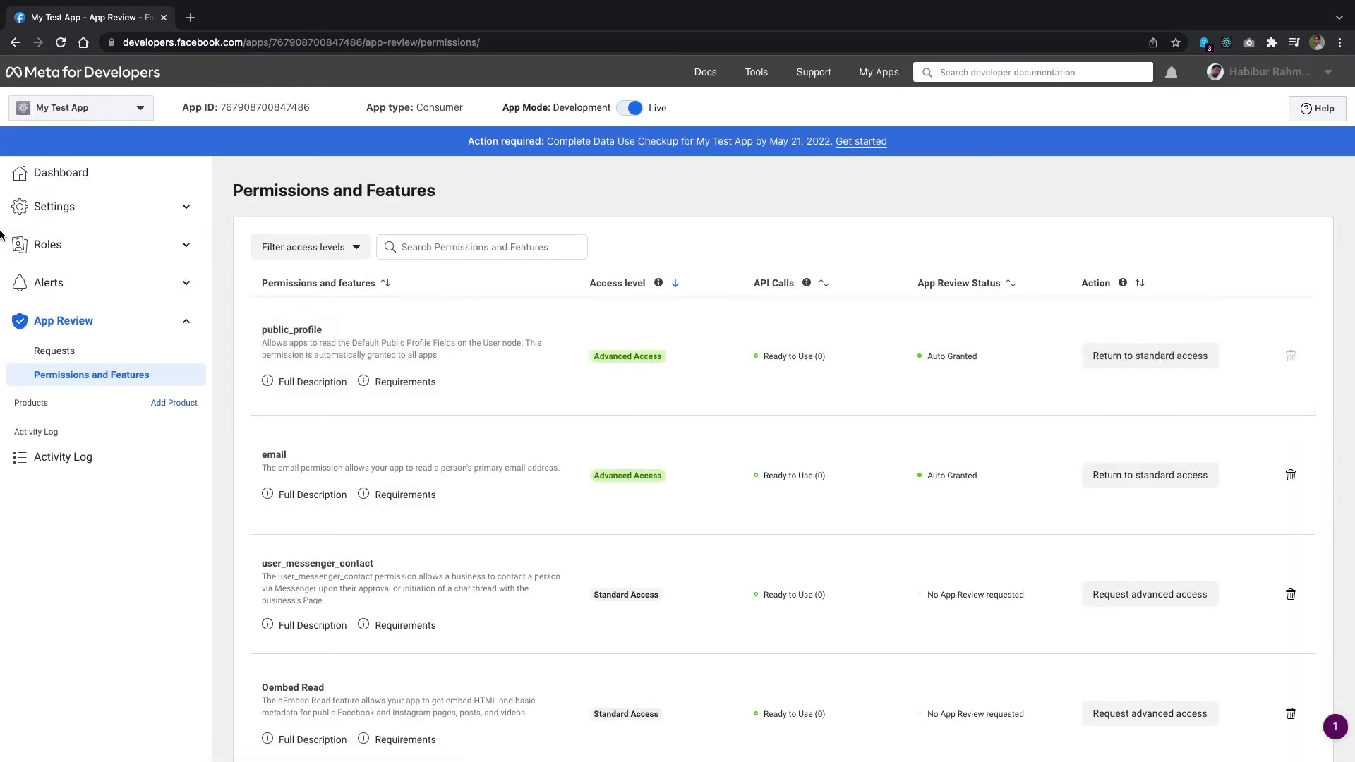
Start the Data Use Checkup from the app dashboard and certify compliant data use for public_profile and email.
left_click(65, 181)
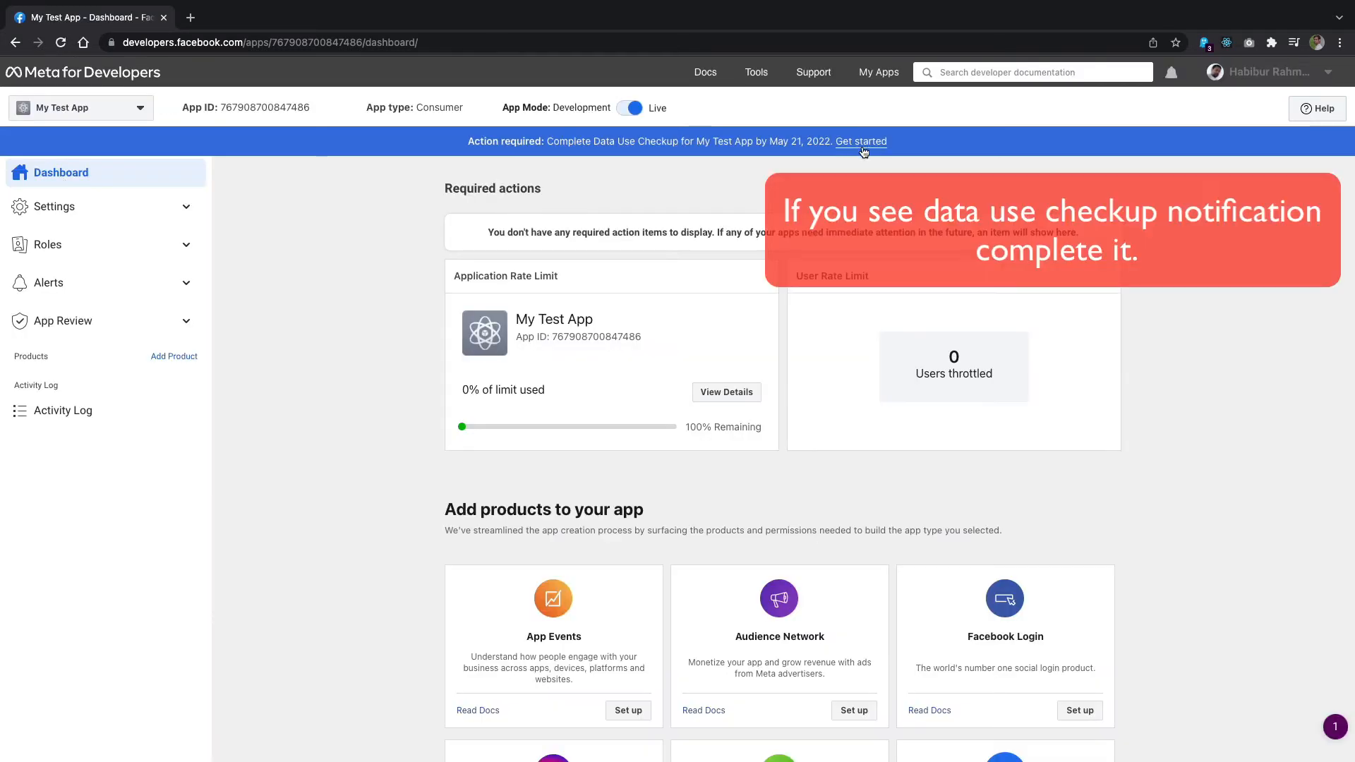
left_click(862, 142)
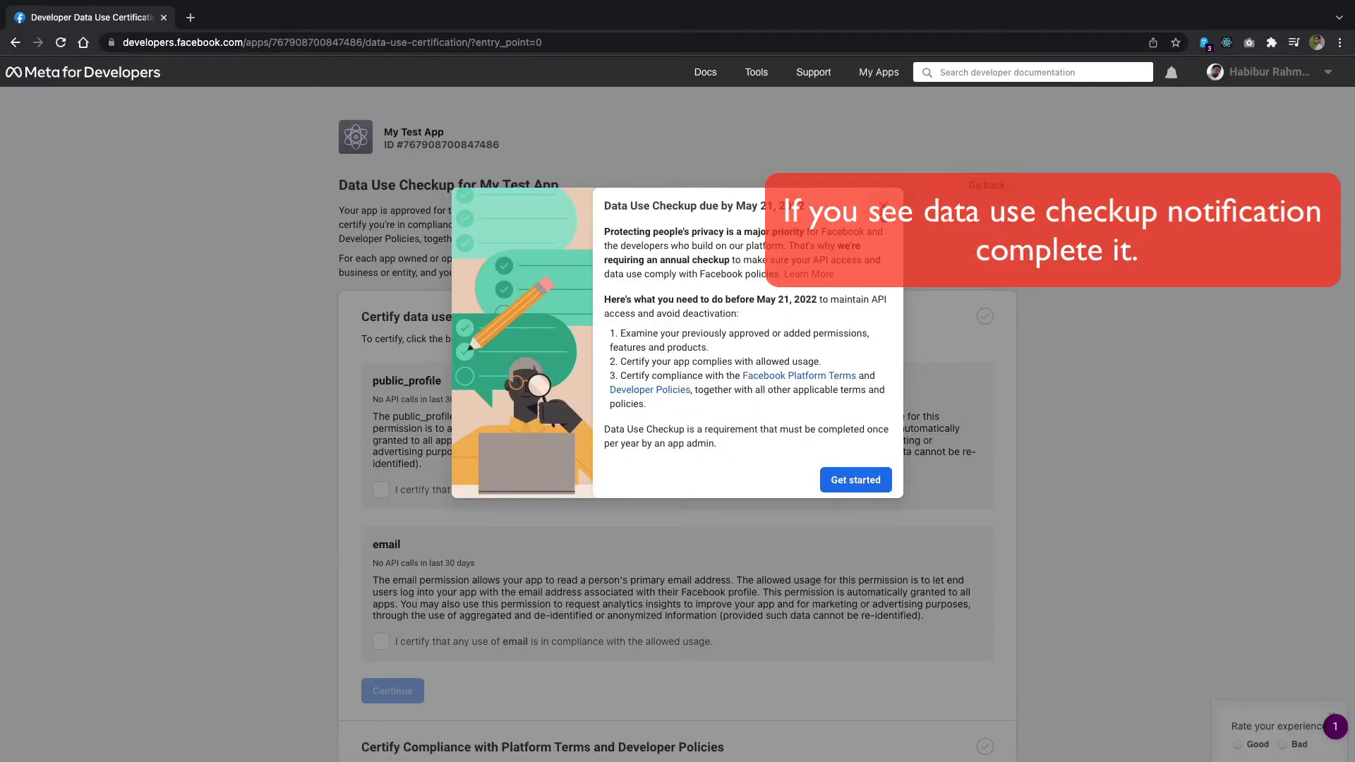
left_click(883, 206)
left_click(380, 489)
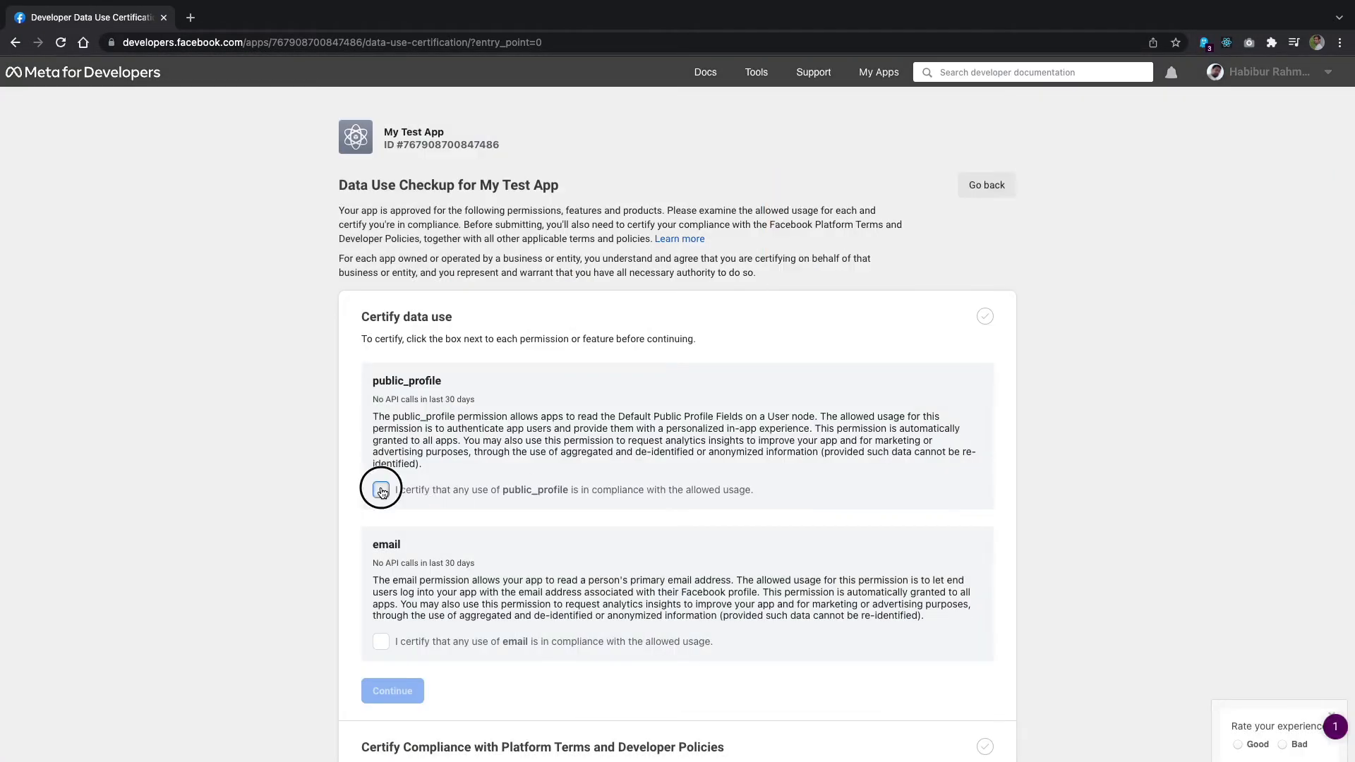
left_click(381, 642)
scroll(379, 621, "down", 3)
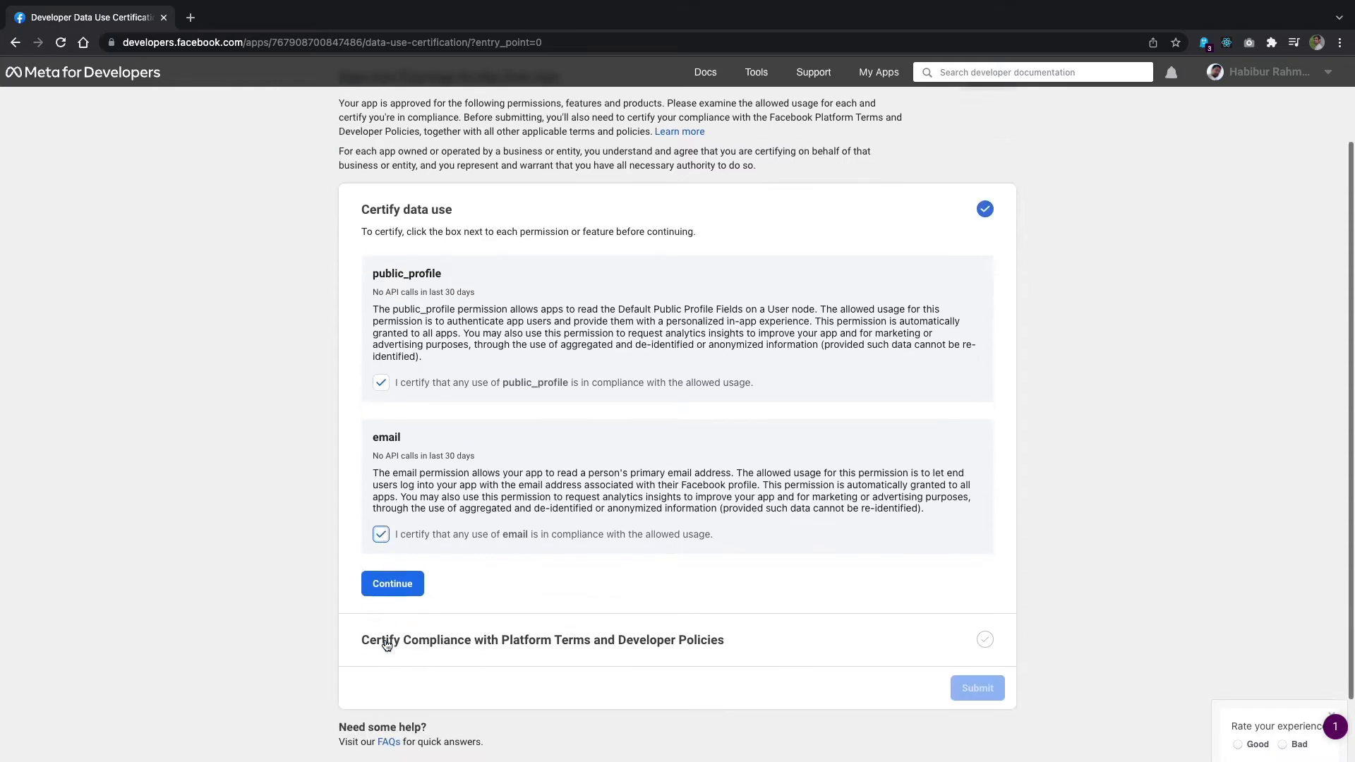
left_click(383, 587)
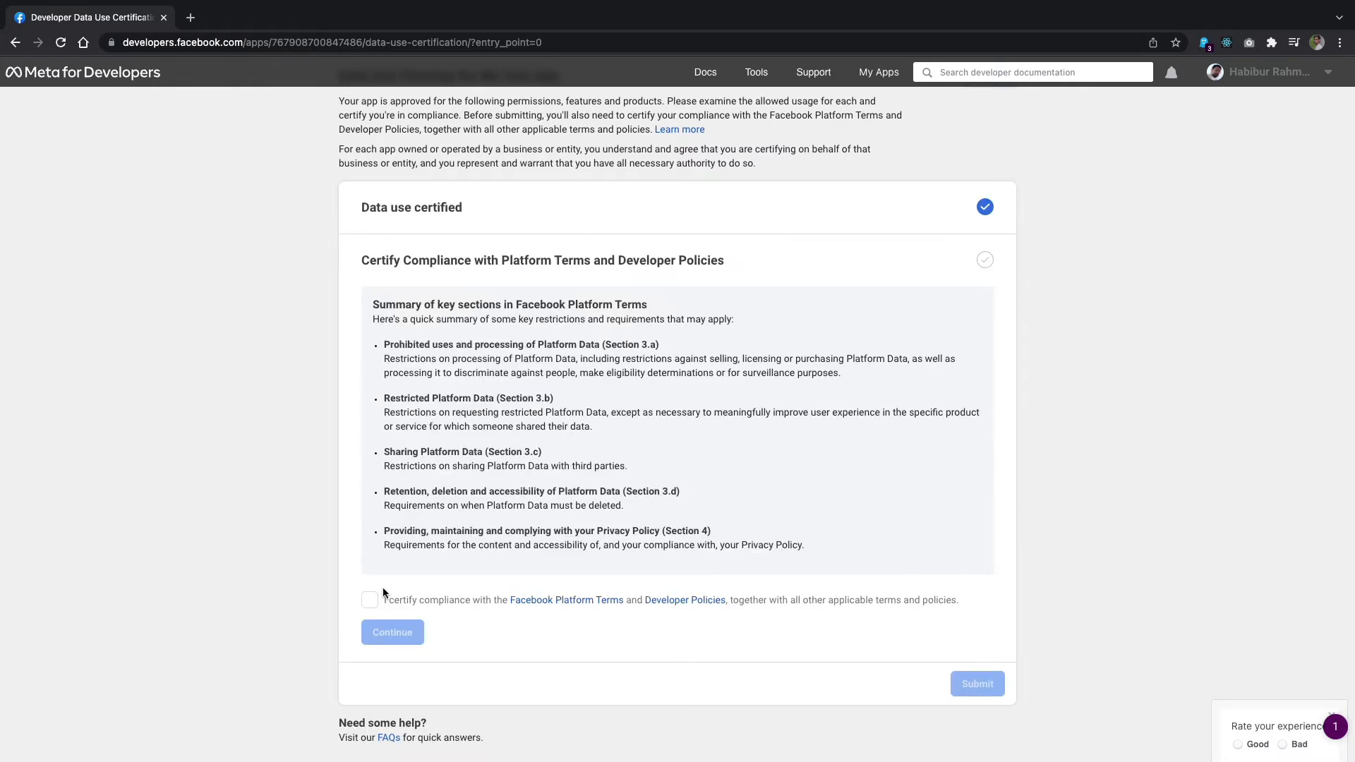
Certify compliance with the Facebook Platform Terms and Developer Policies, submit the Data Use Checkup and dismiss its completion notice.
left_click(370, 600)
left_click(390, 633)
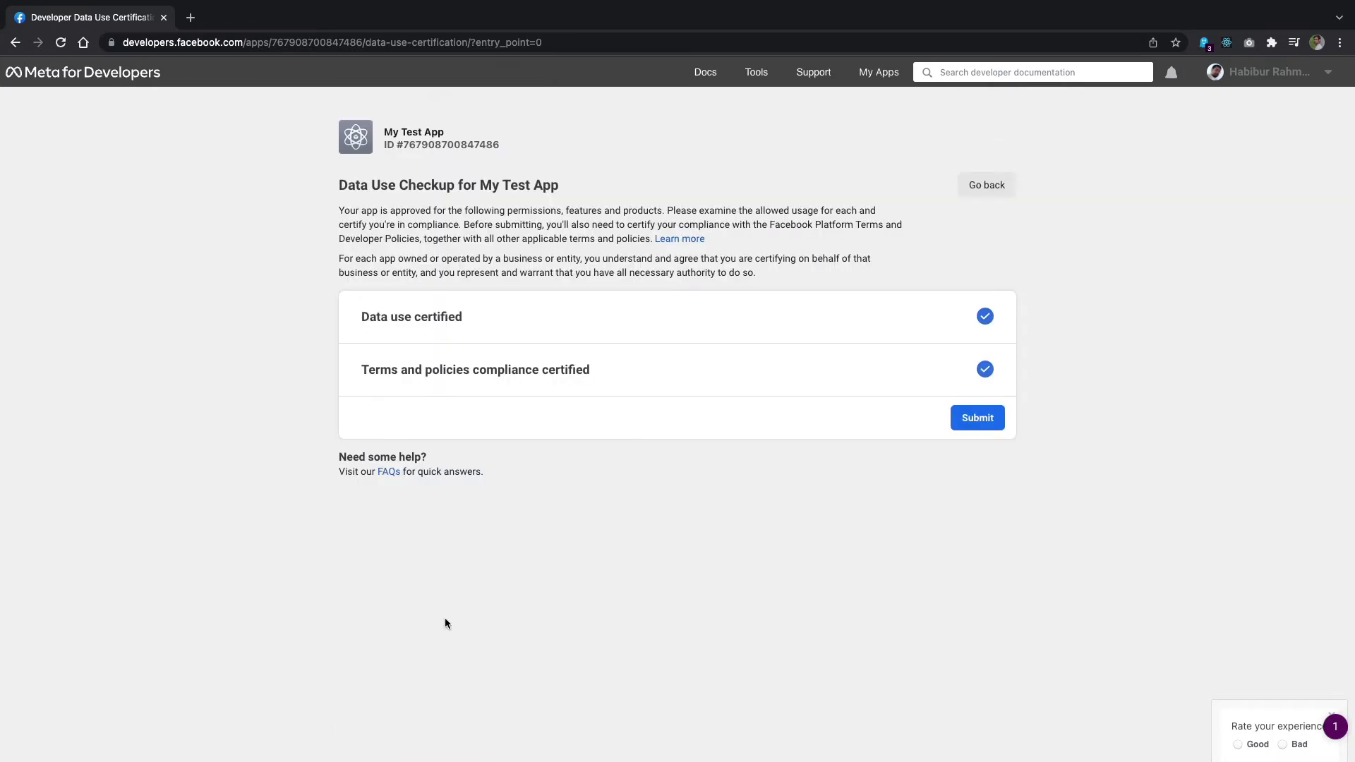
left_click(967, 424)
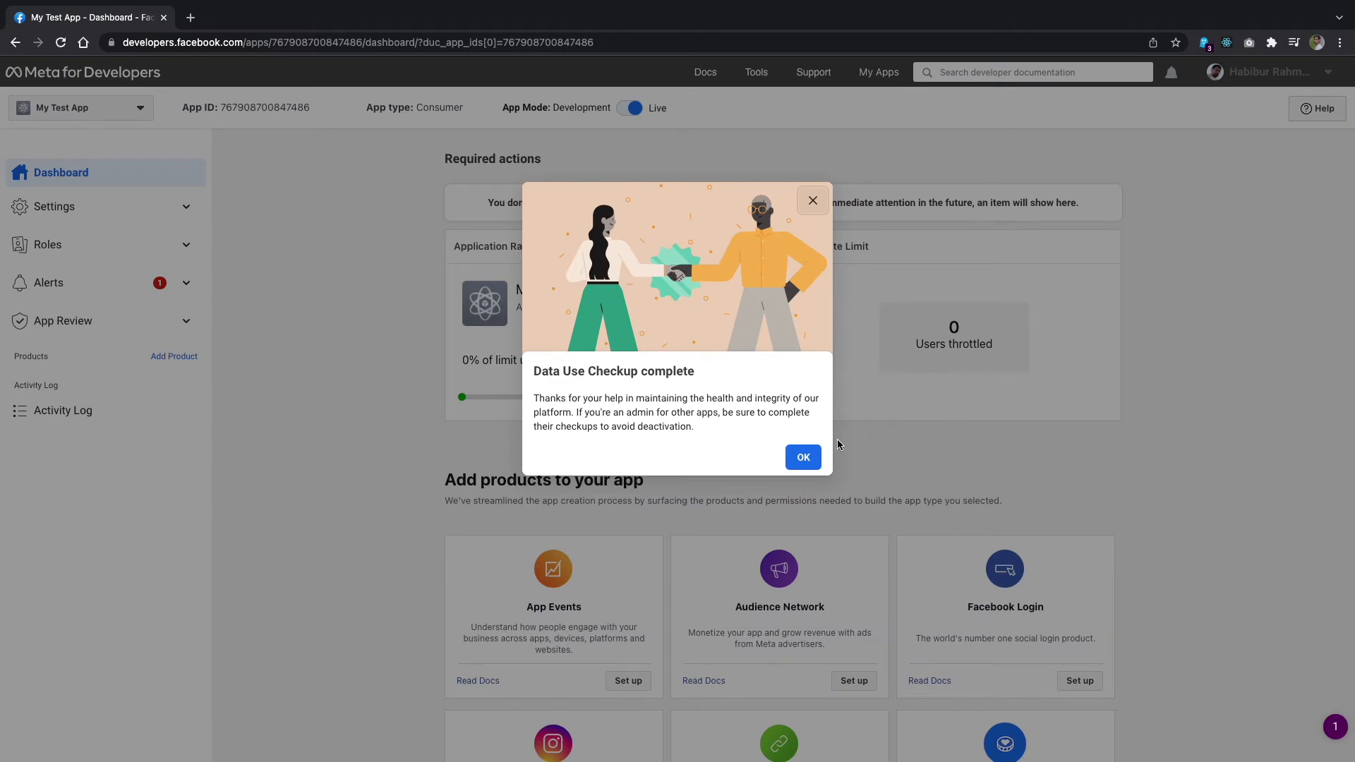
left_click(803, 457)
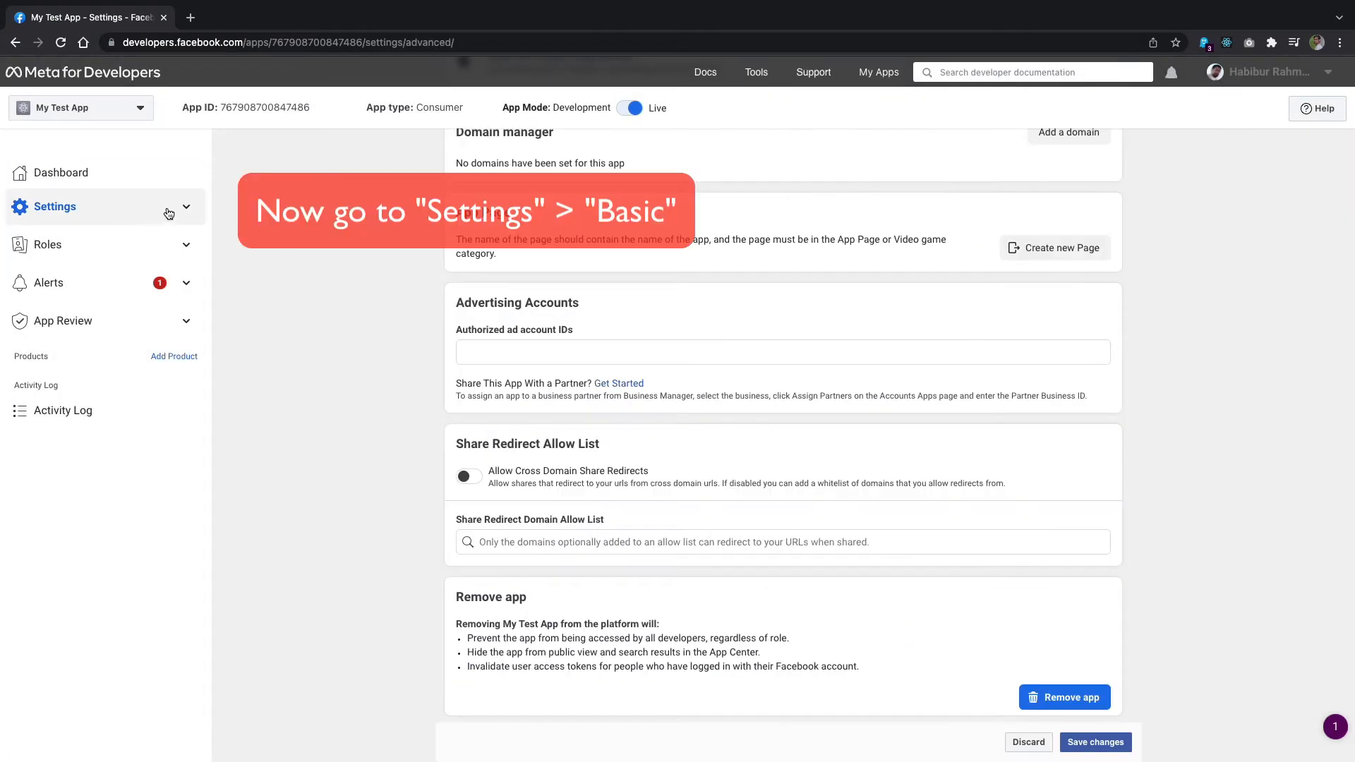
Add iOS as a platform in the app's basic settings.
left_click(169, 213)
left_click(73, 242)
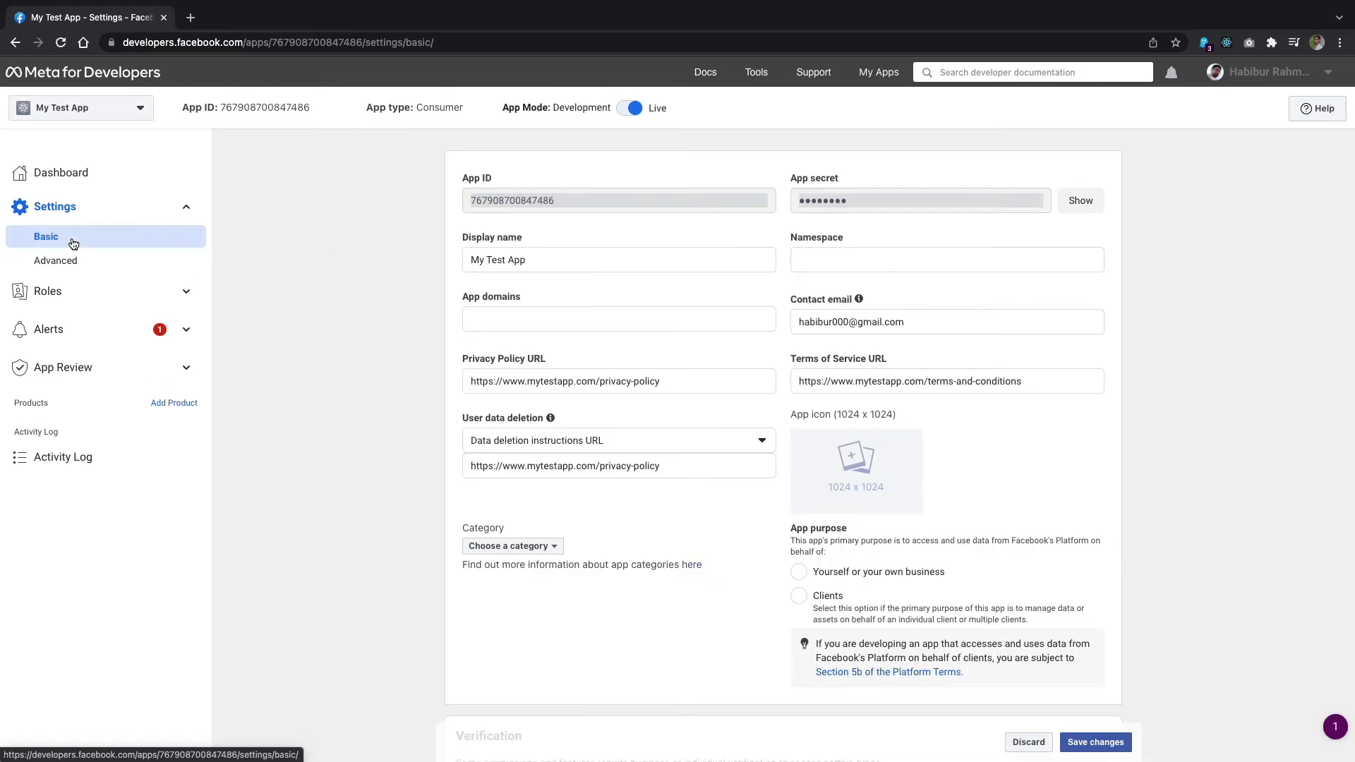
scroll(309, 347, "down", 9)
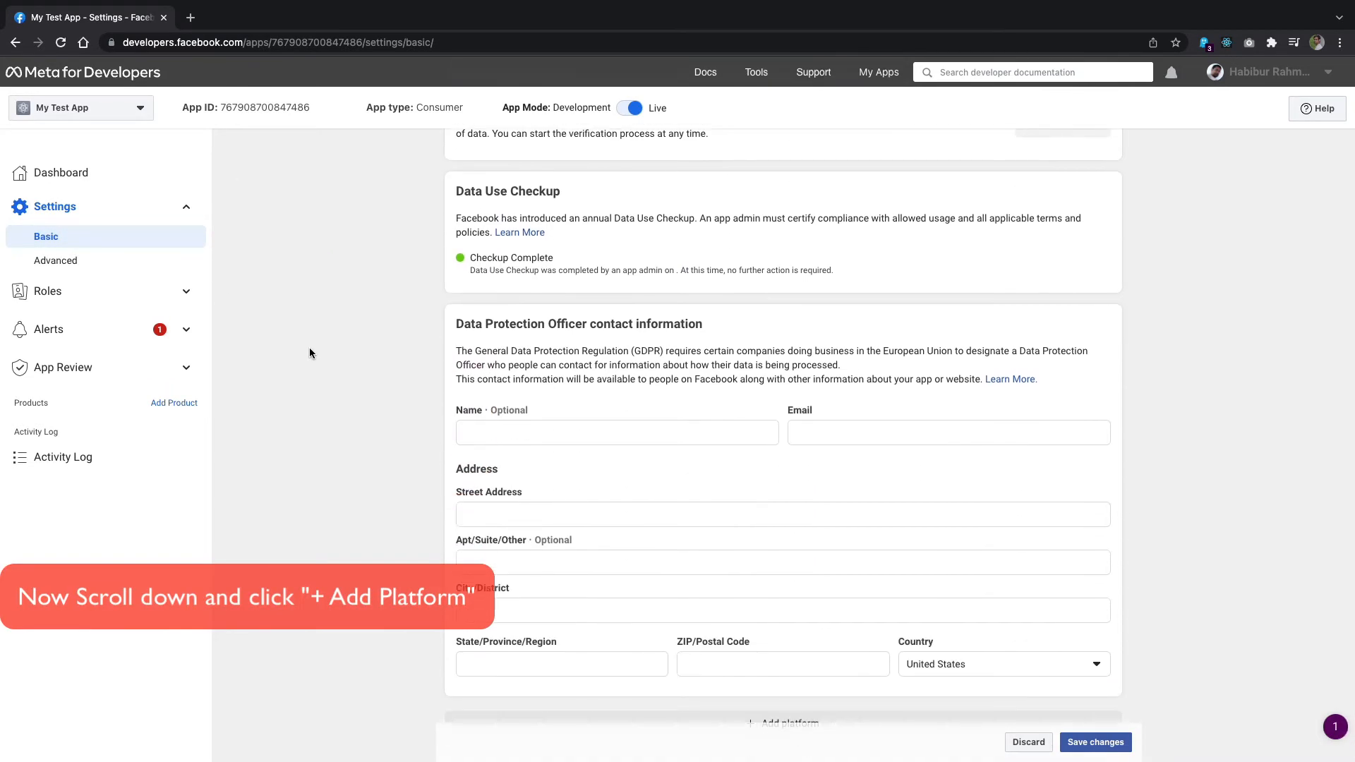
scroll(309, 348, "down", 1)
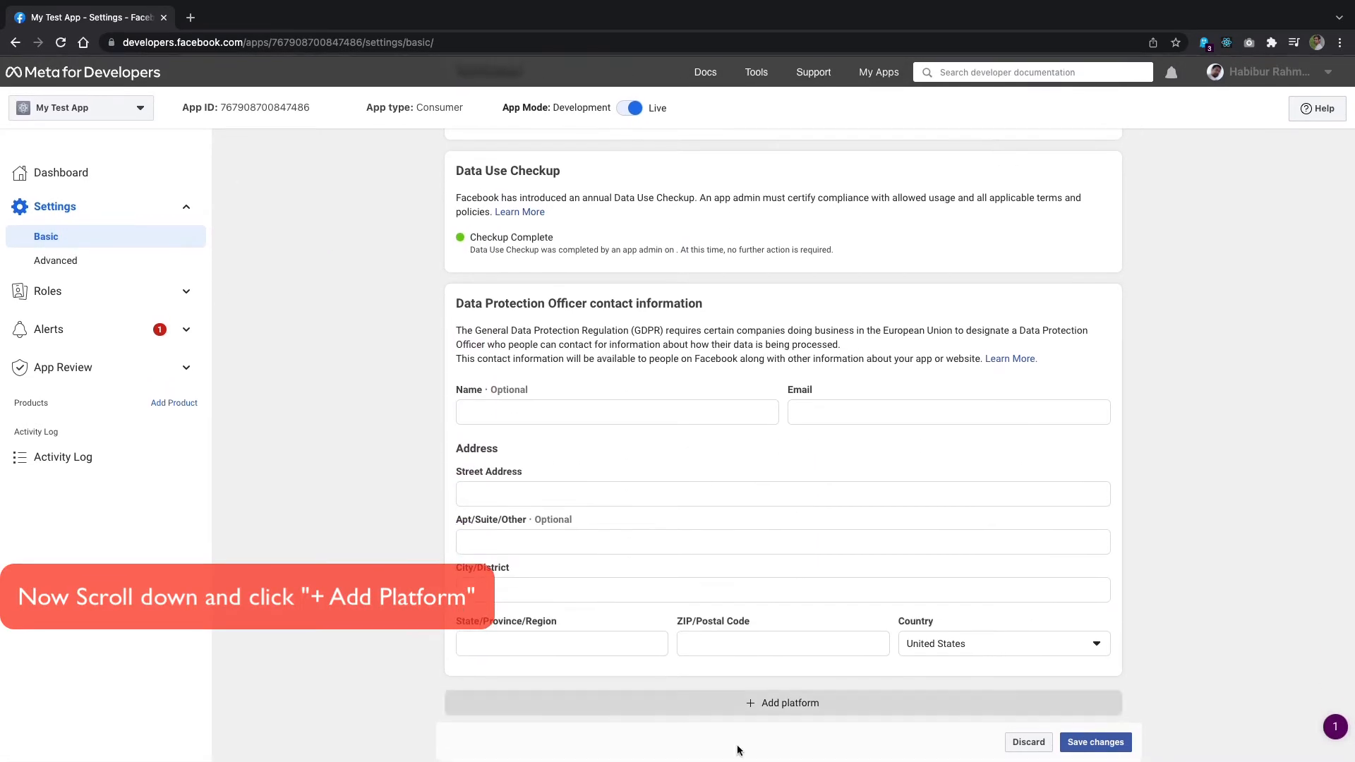
left_click(772, 710)
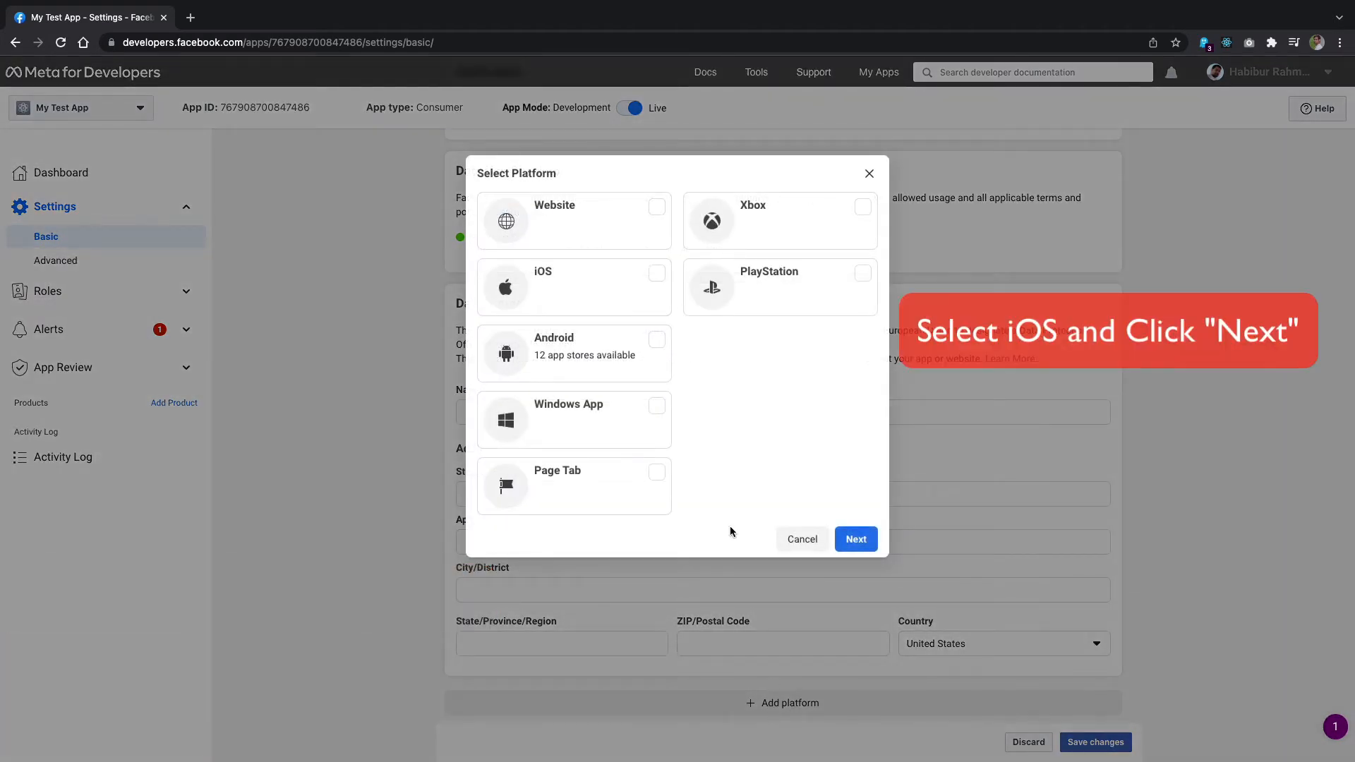
left_click(656, 277)
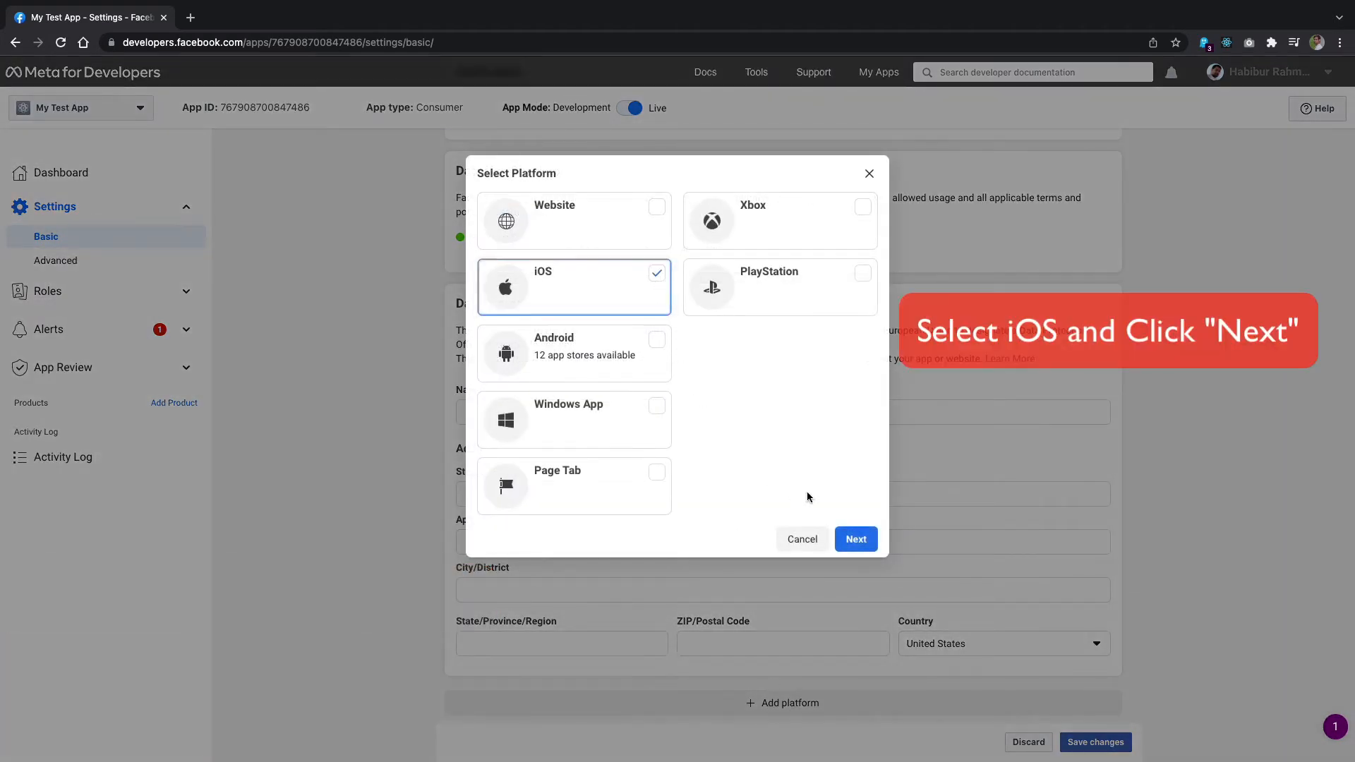
left_click(854, 540)
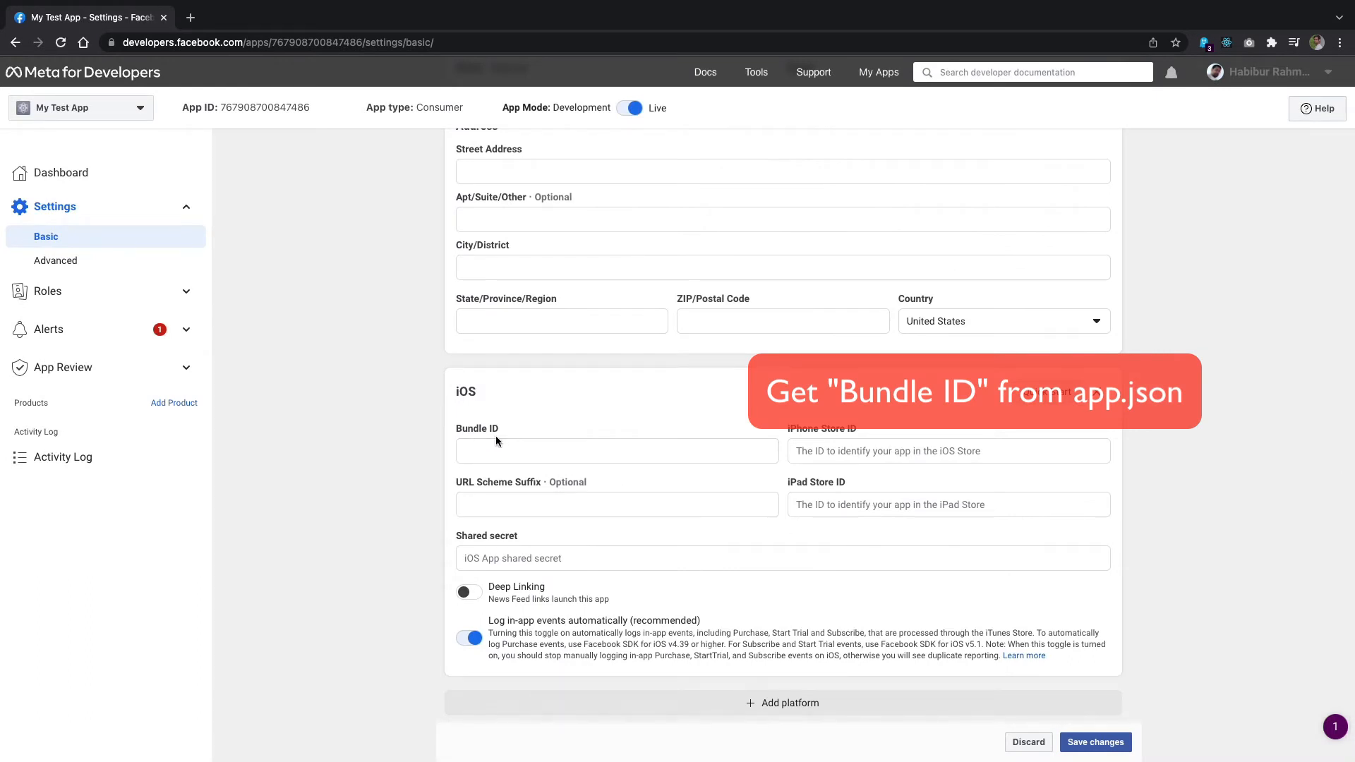
Switch to VS Code and copy the iOS bundleIdentifier value com.mytestapp from app.json.
key("super+Tab")
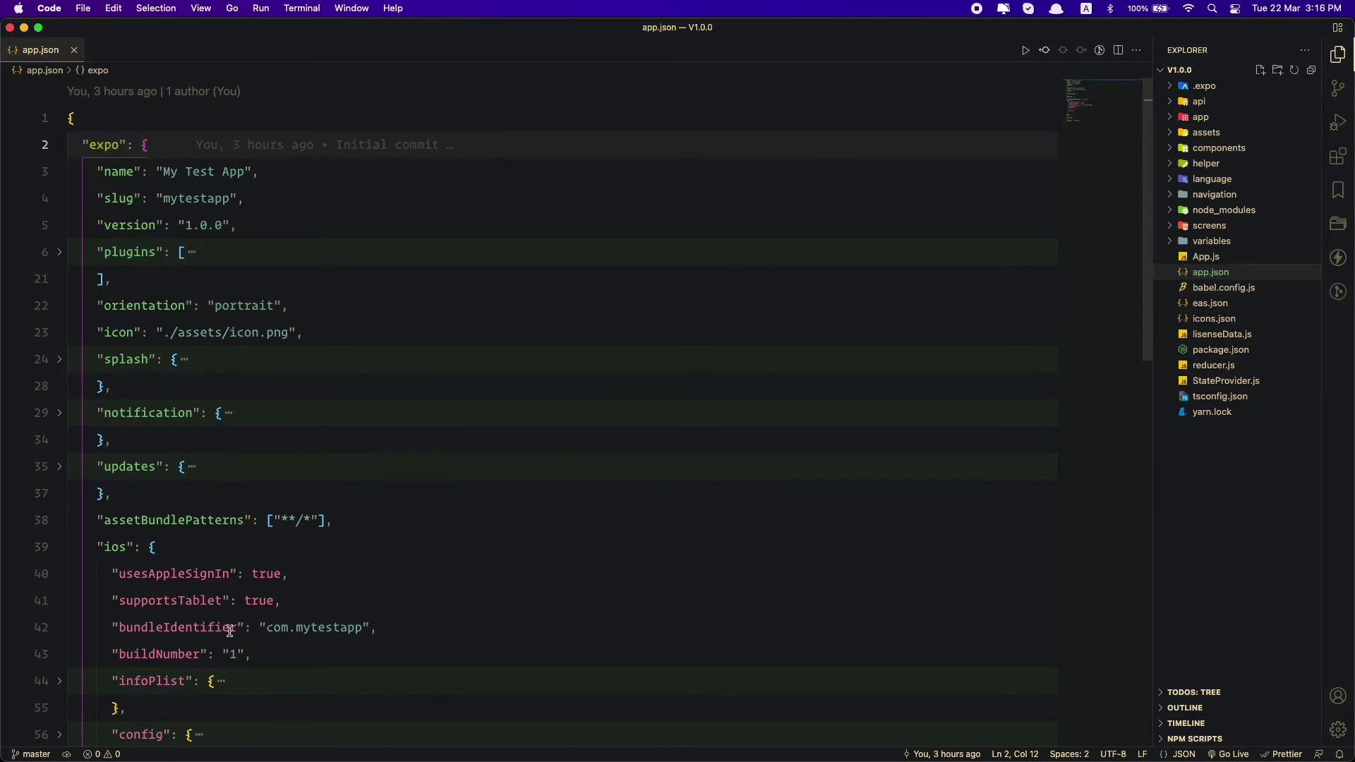
left_click_drag(267, 627, 358, 627)
right_click(359, 627)
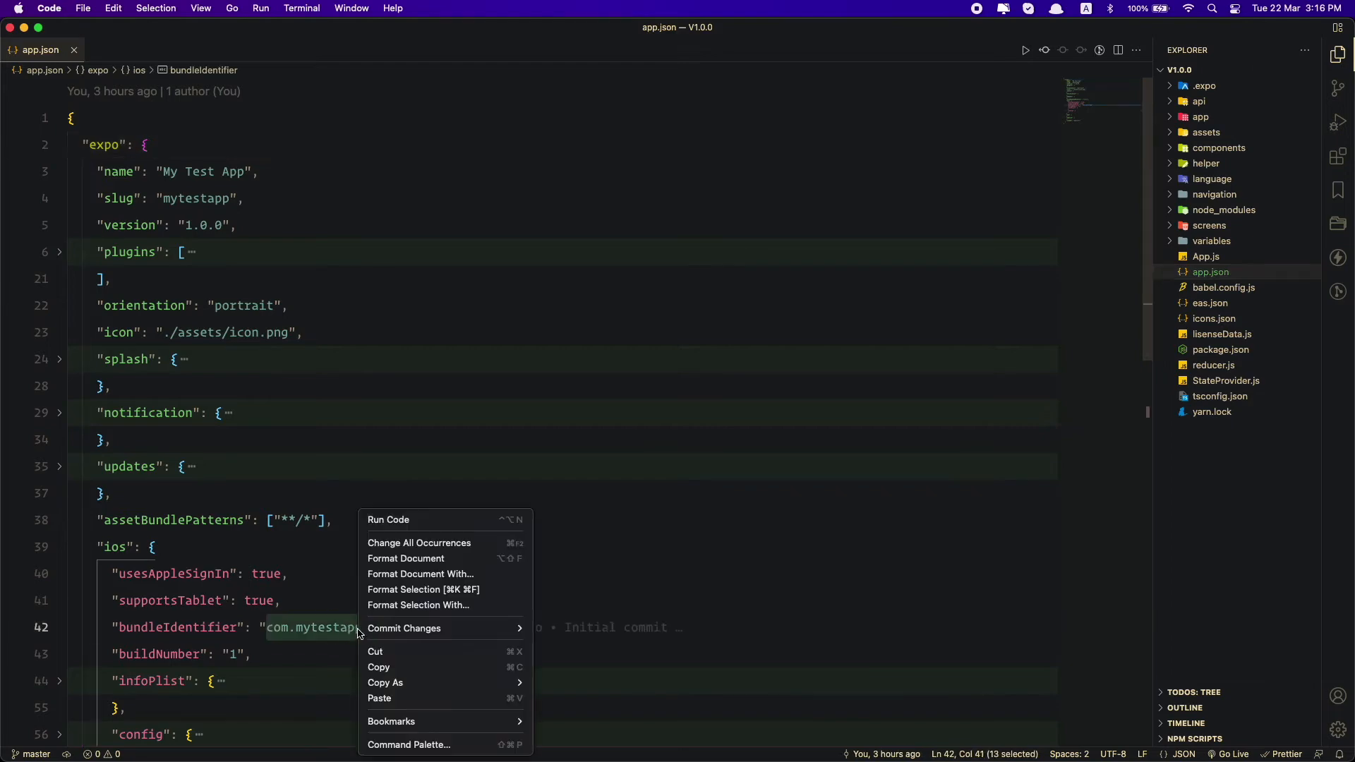
left_click(378, 667)
Return to Chrome, set the iOS Bundle ID to com.mytestapp and save the settings changes.
key("super+Tab")
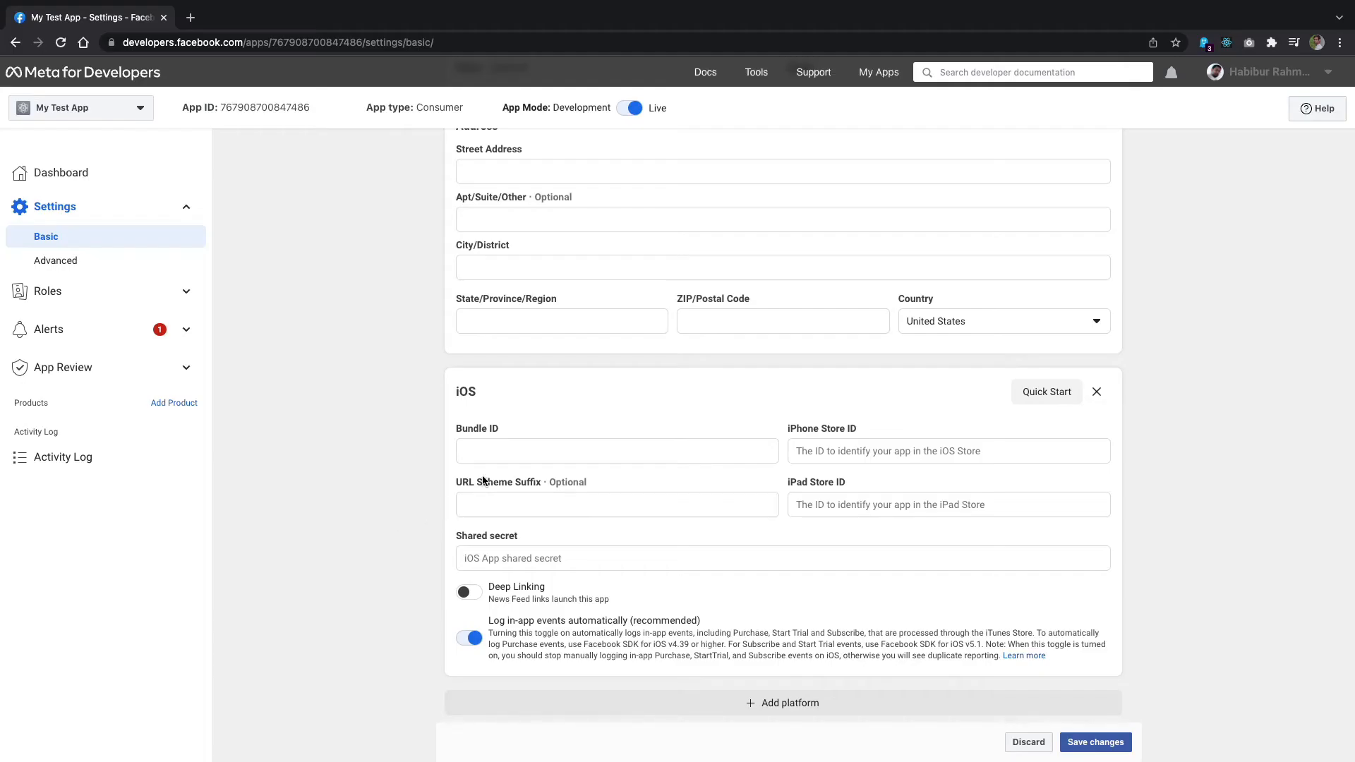
left_click(480, 450)
right_click(479, 449)
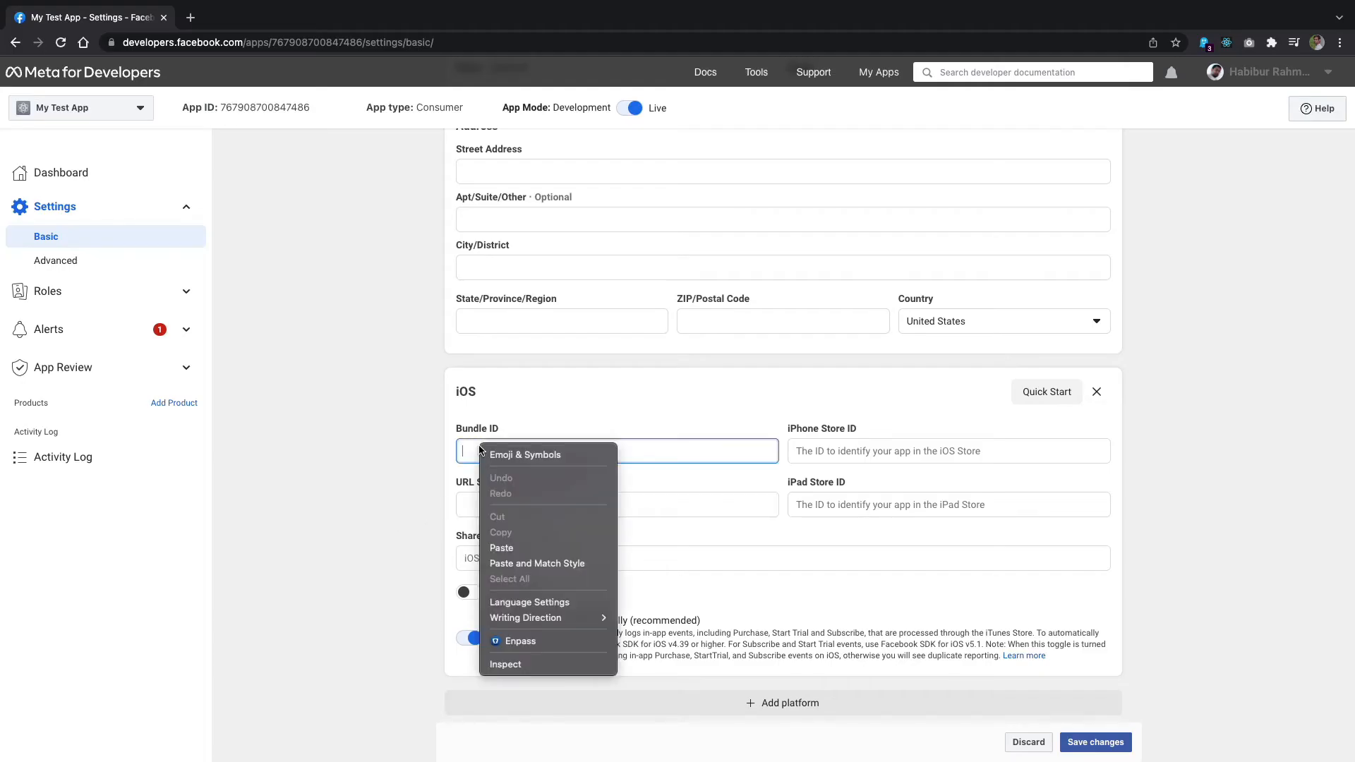
left_click(501, 548)
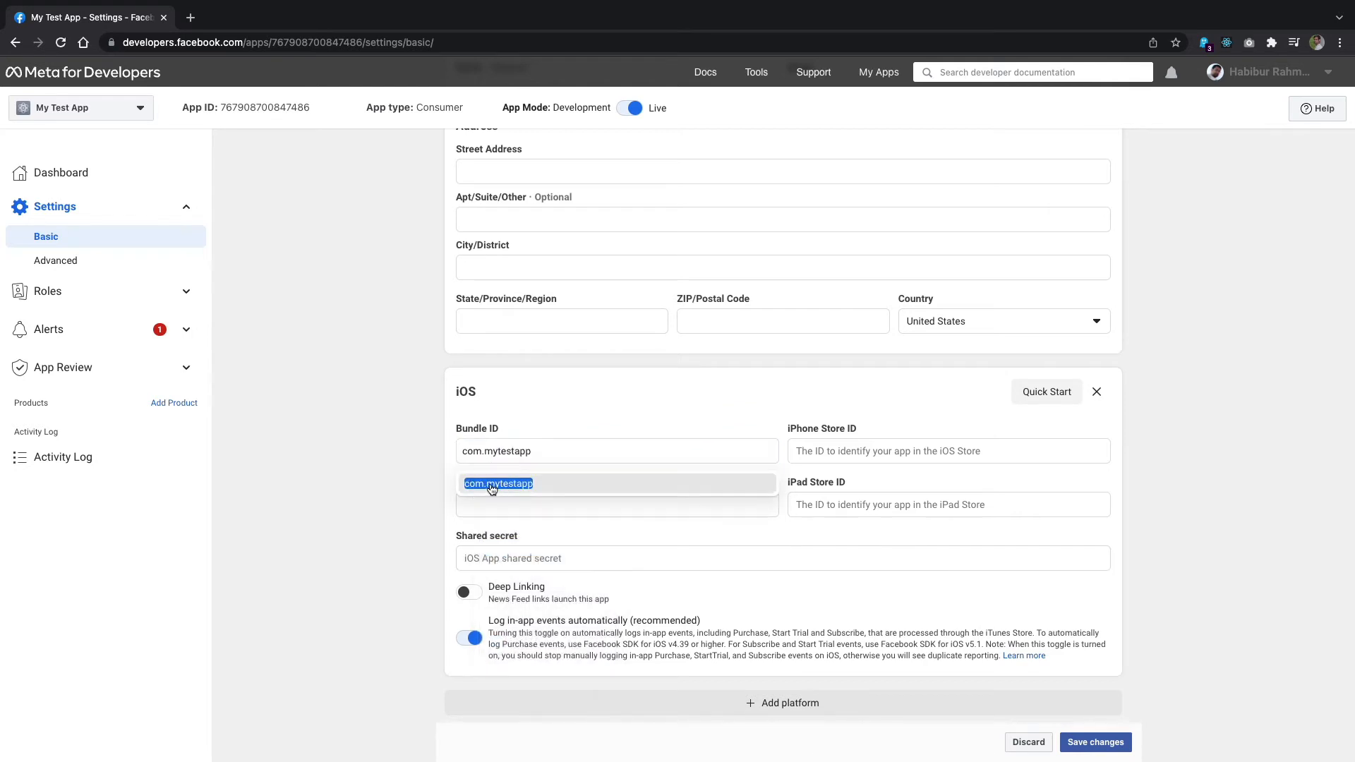
left_click(491, 484)
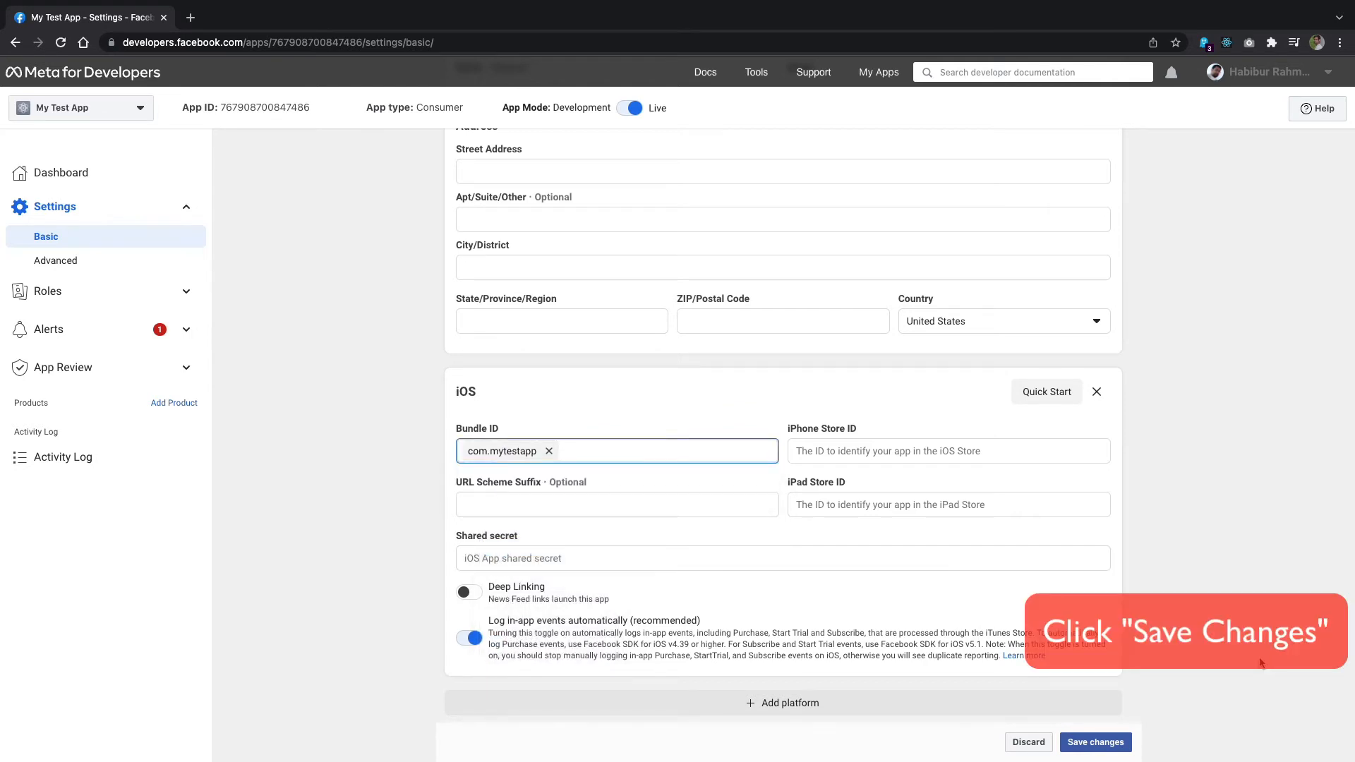
left_click(1082, 743)
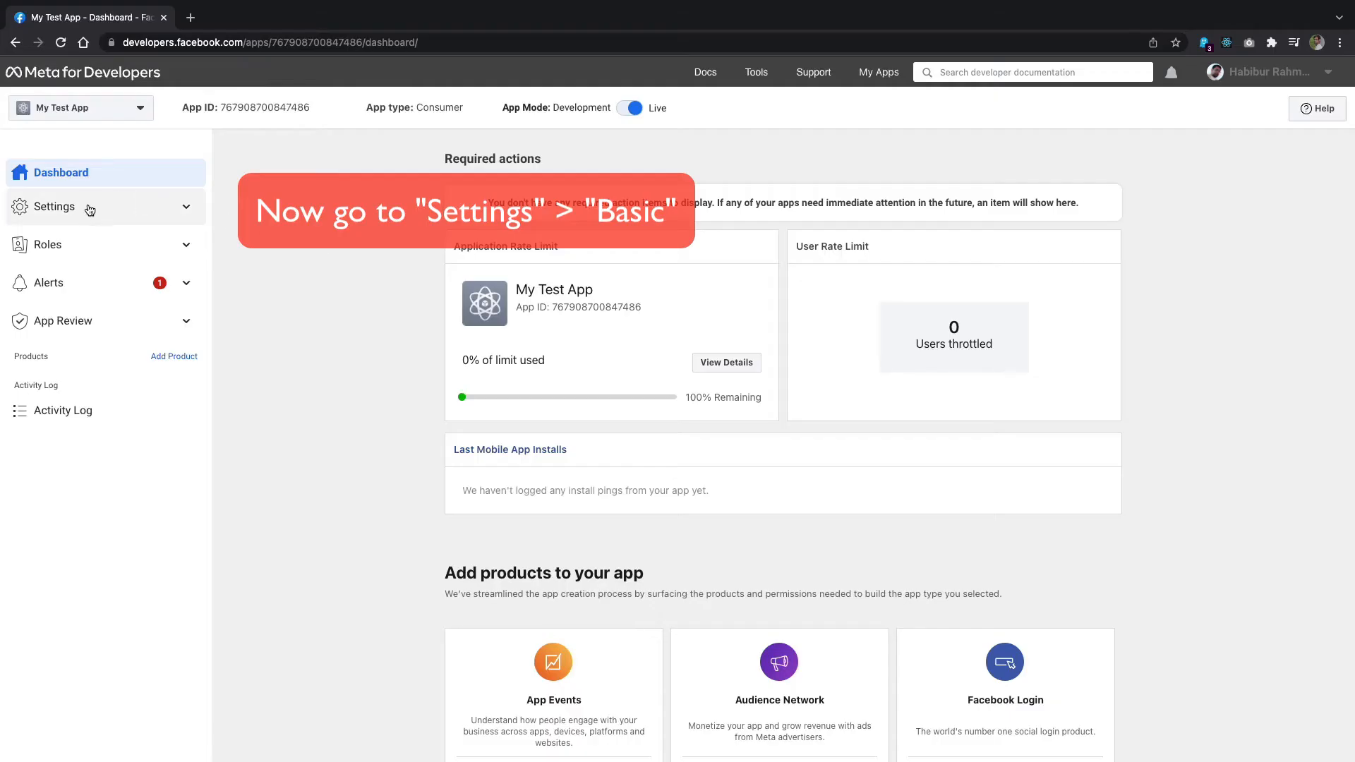
Add Android as a platform in the app's basic settings, with Google Play as its store.
left_click(88, 213)
left_click(49, 240)
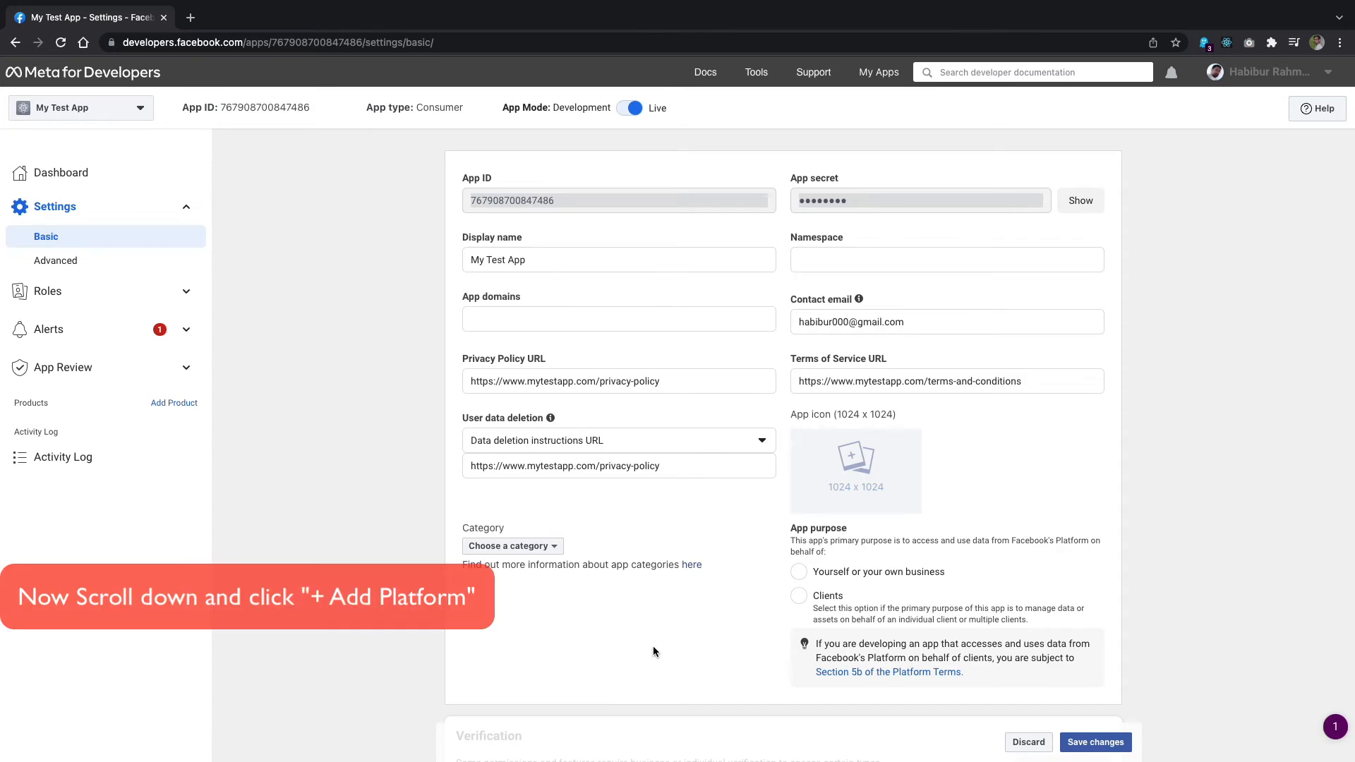
scroll(654, 646, "down", 5)
scroll(653, 648, "down", 6)
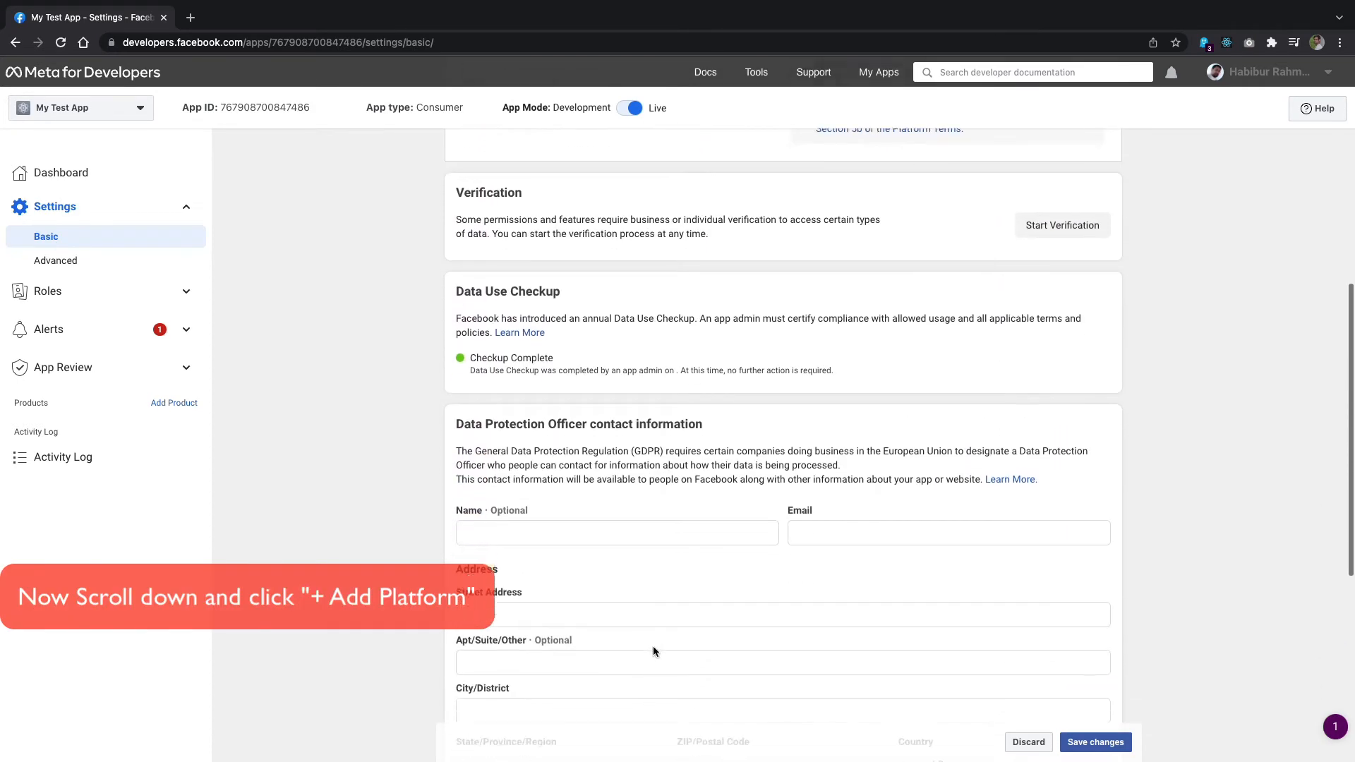
scroll(653, 649, "down", 5)
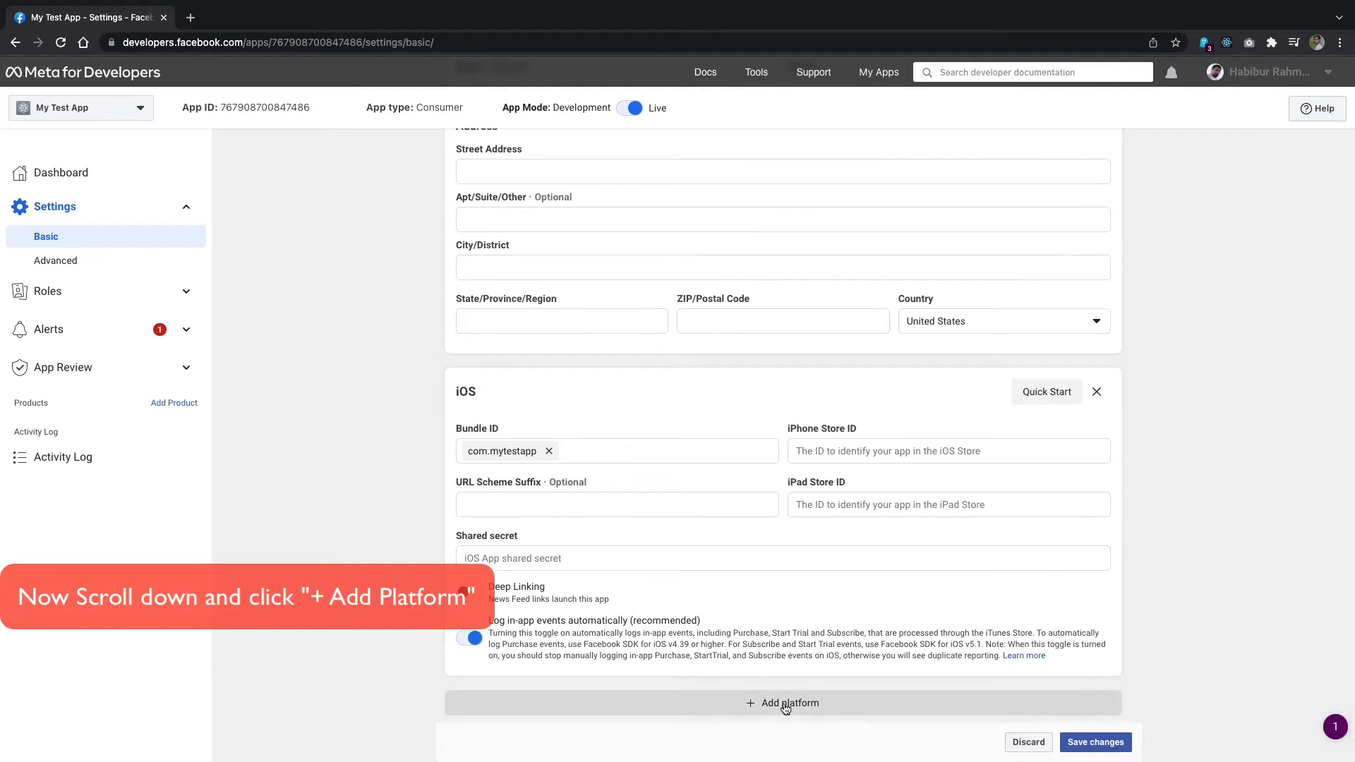
left_click(779, 704)
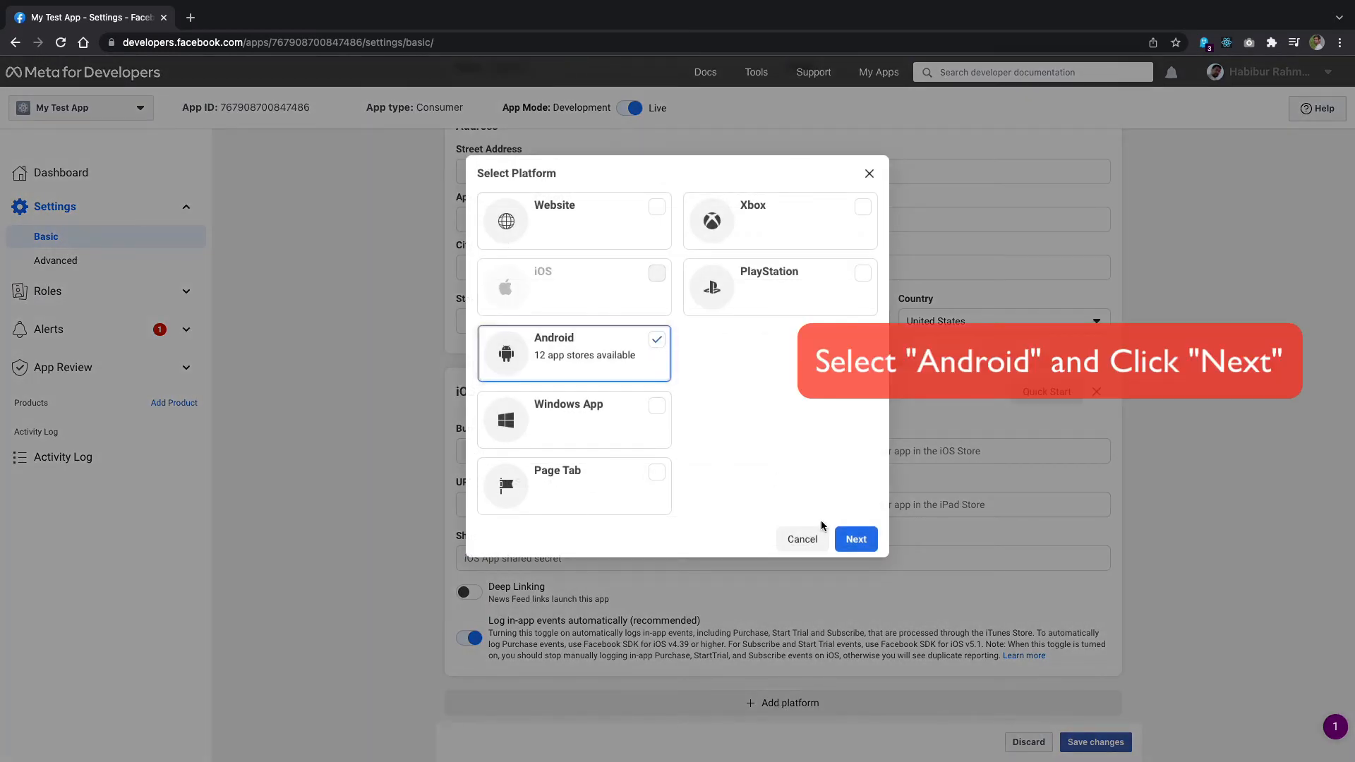
left_click(864, 542)
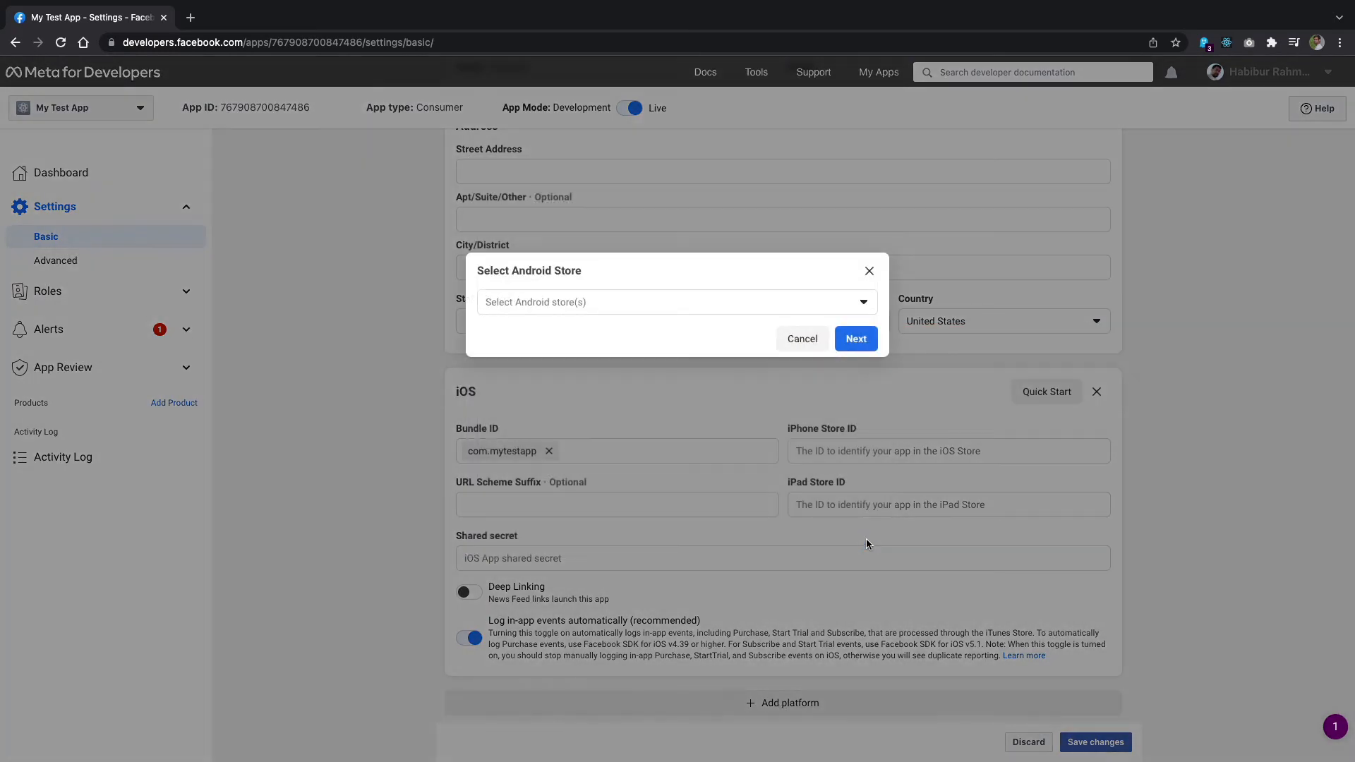
left_click(716, 301)
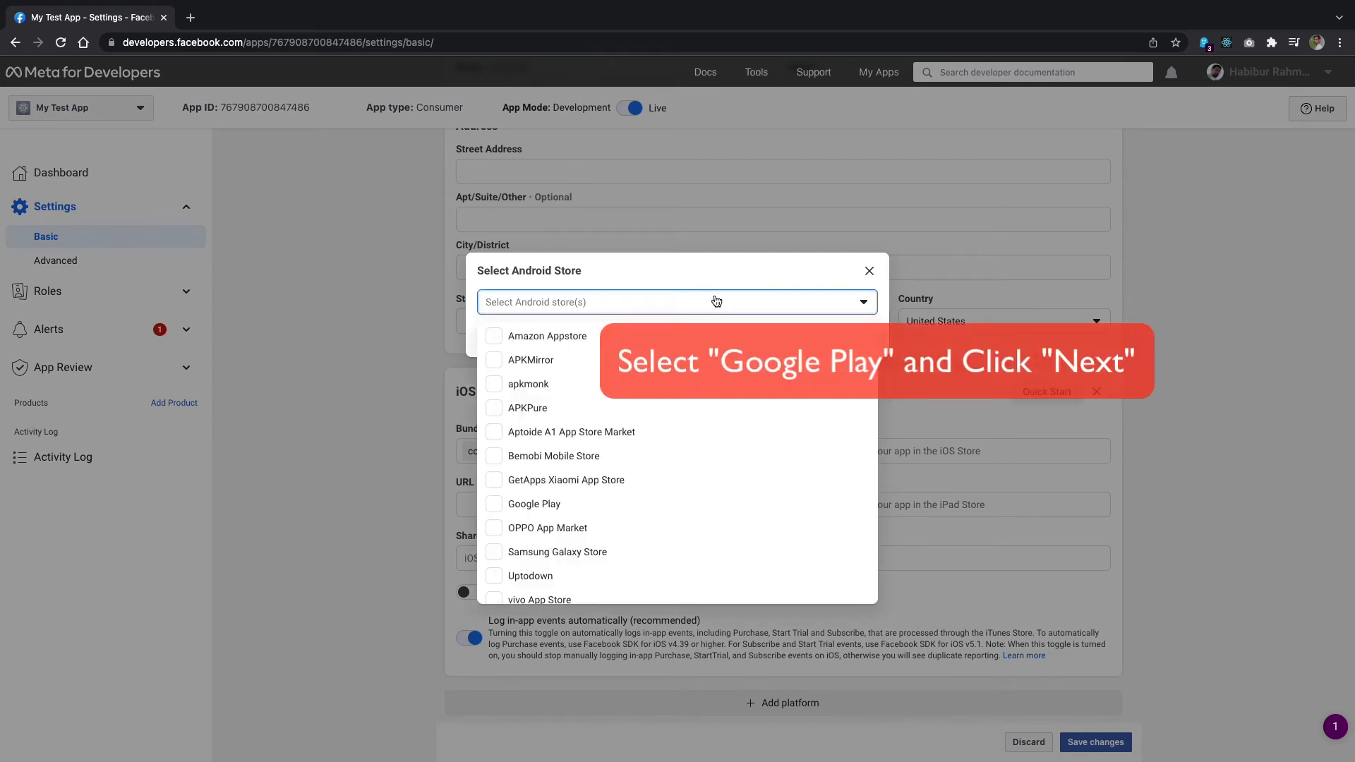
left_click(540, 506)
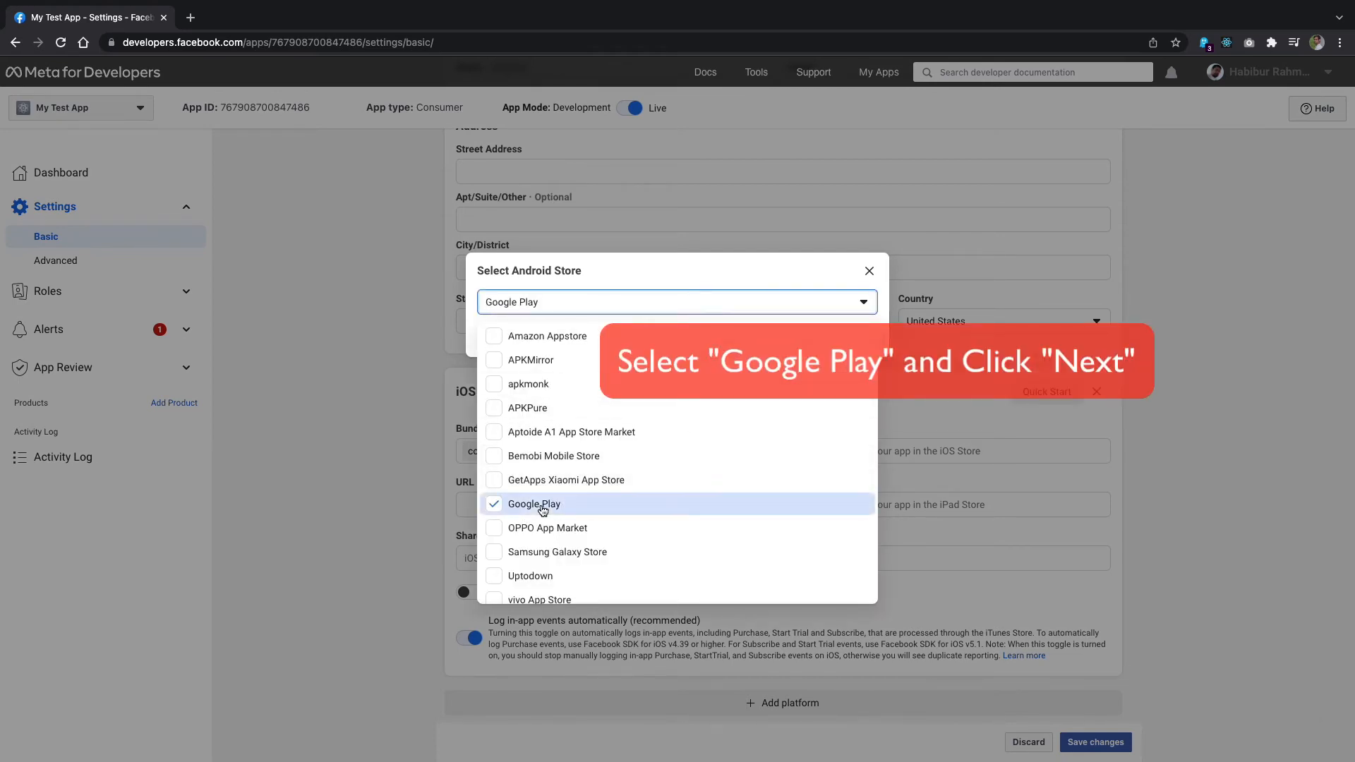
left_click(862, 307)
left_click(858, 337)
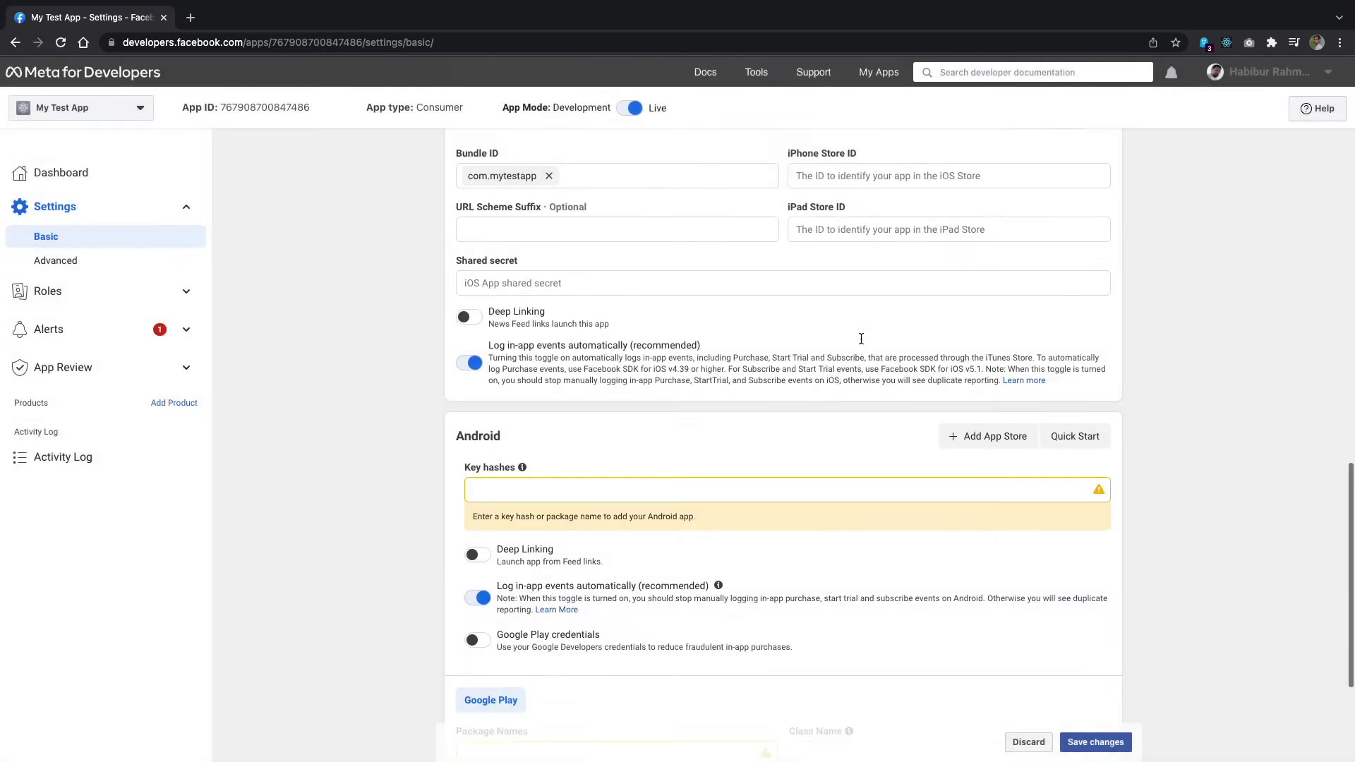
Copy the Expo Go key hash from the Android instructions in RadiusTheme's HomListi Facebook Login documentation.
scroll(861, 339, "down", 1)
scroll(508, 334, "down", 2)
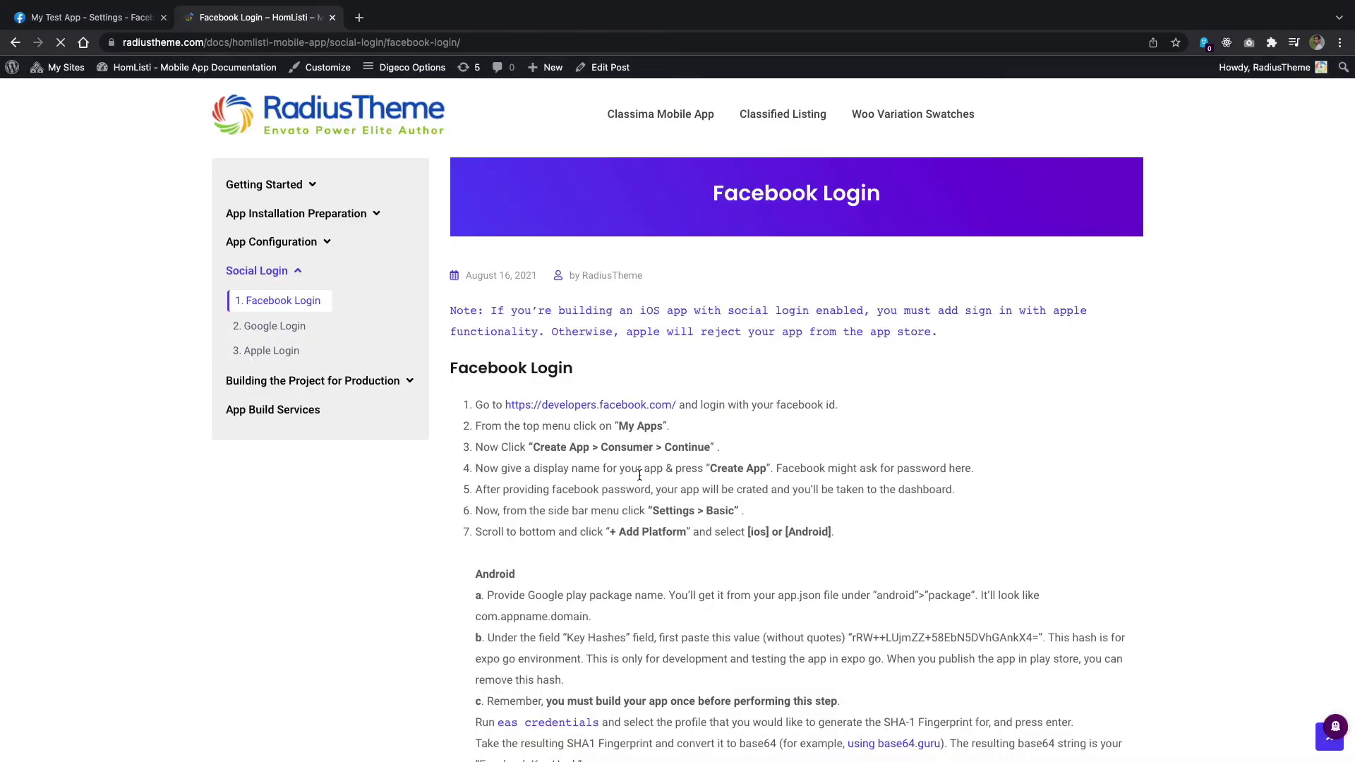
scroll(861, 496, "down", 3)
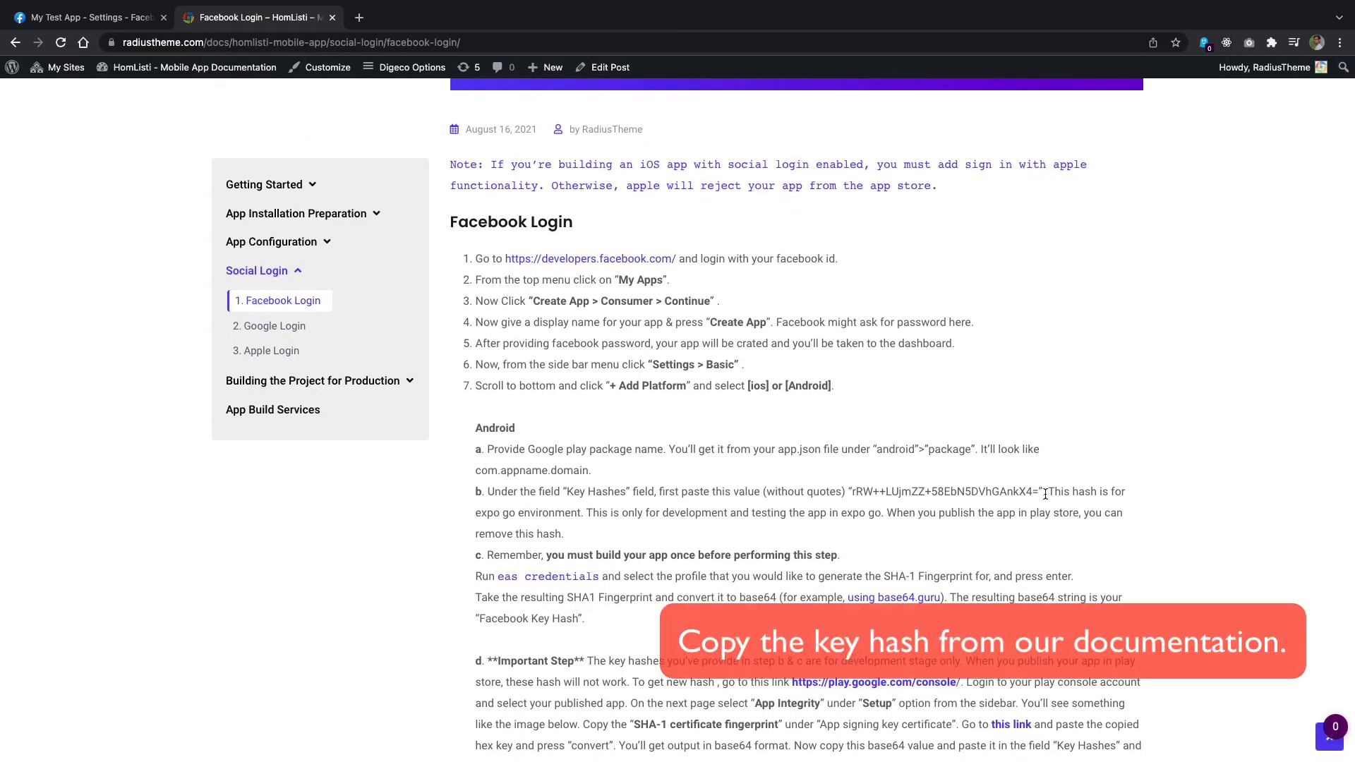
left_click_drag(1038, 492, 852, 492)
right_click(861, 484)
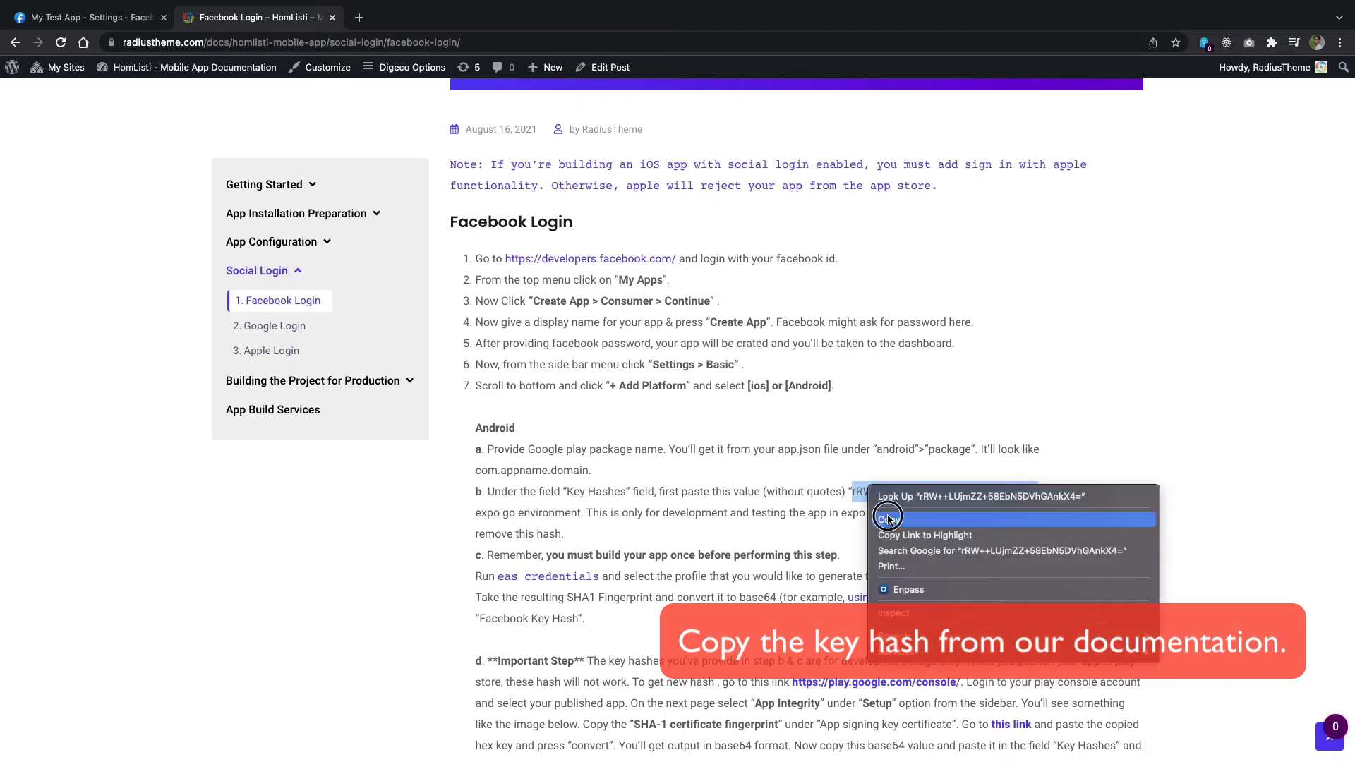
left_click(887, 516)
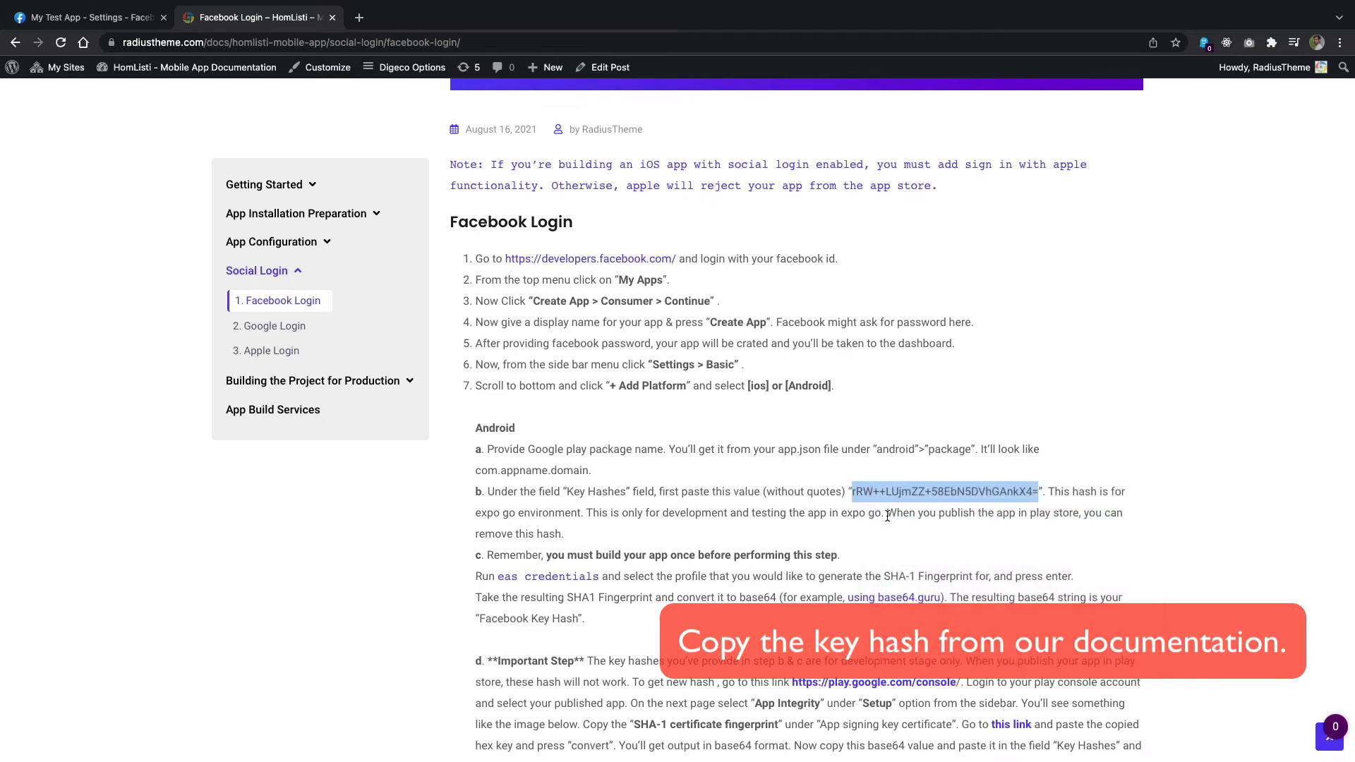
Return to the app's basic settings in Meta for Developers and add the copied Expo Go key hash to the Android key hashes.
left_click(76, 22)
left_click(495, 329)
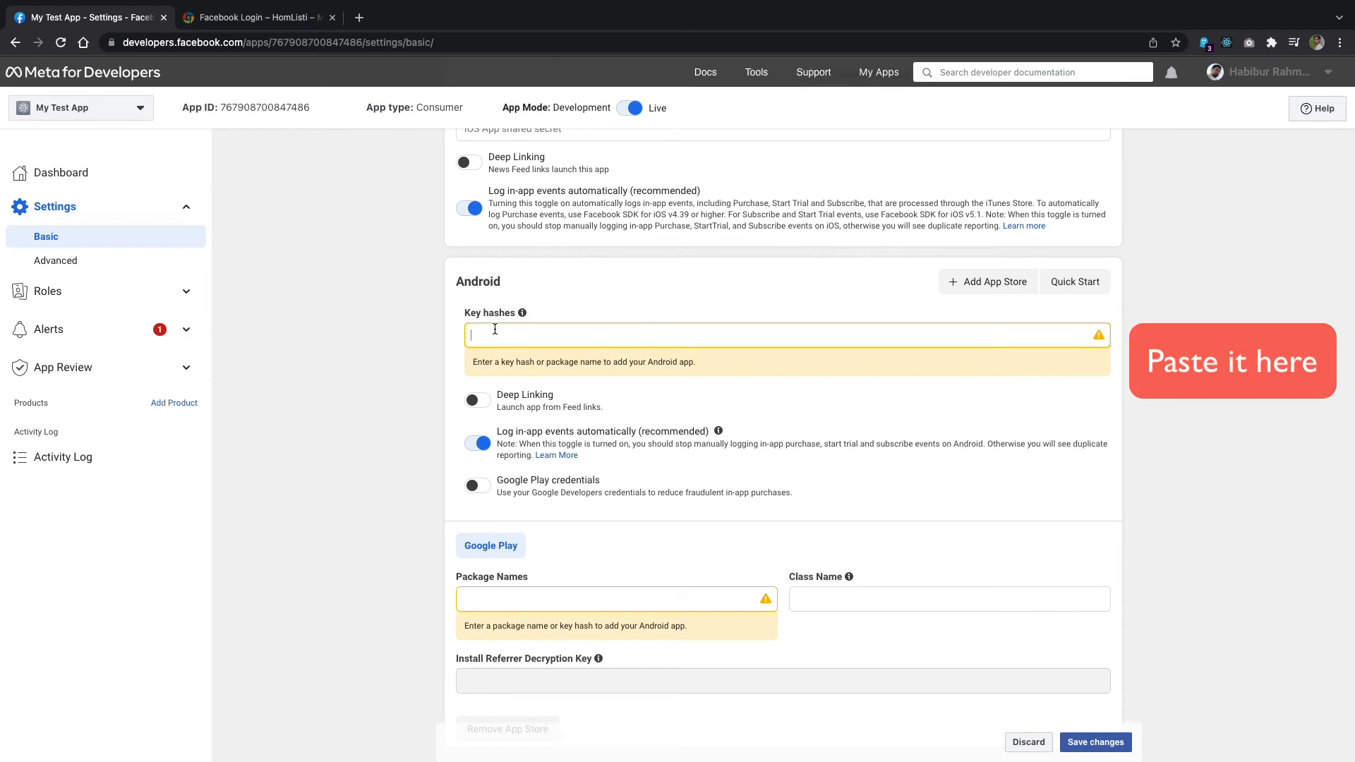
key("ctrl+v")
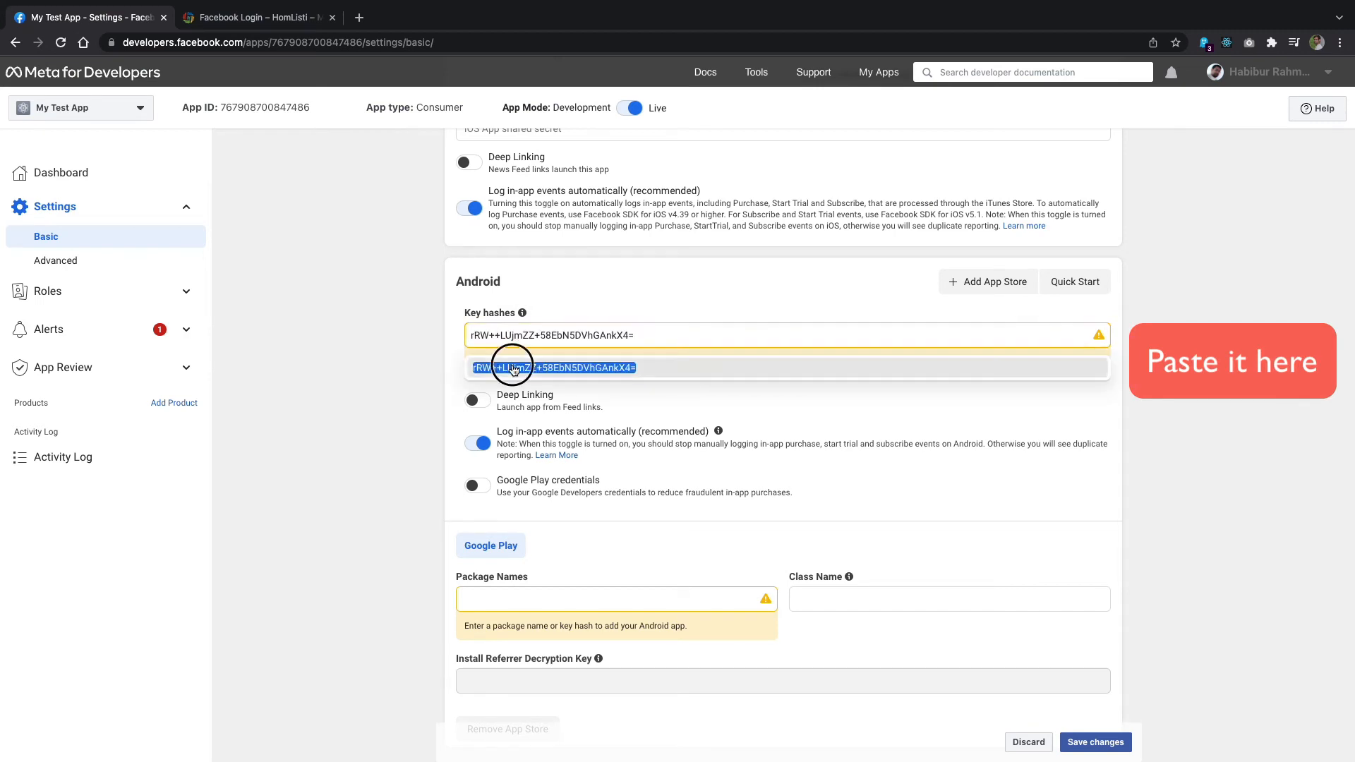
left_click(514, 355)
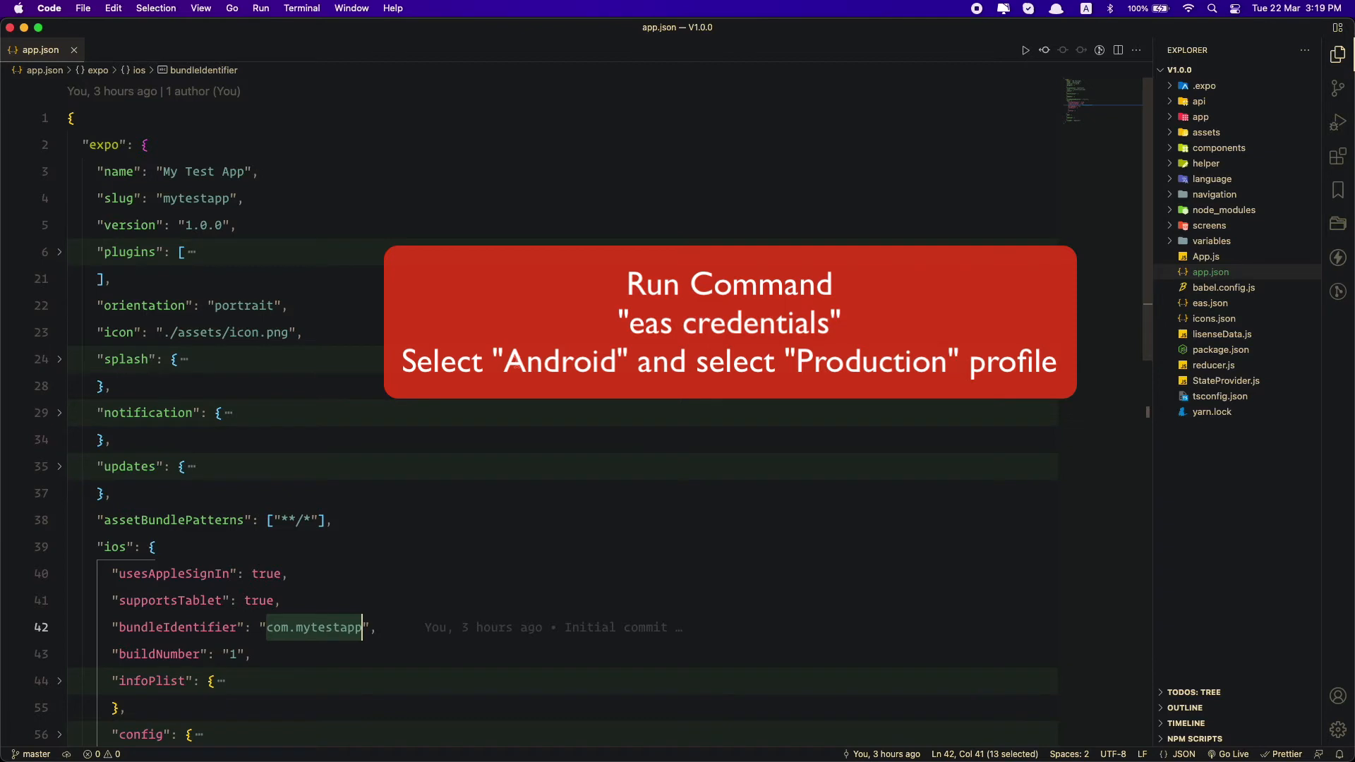
Switch to VS Code and run eas credentials in its terminal, choosing the Android platform and the production build profile.
key("ctrl+grave")
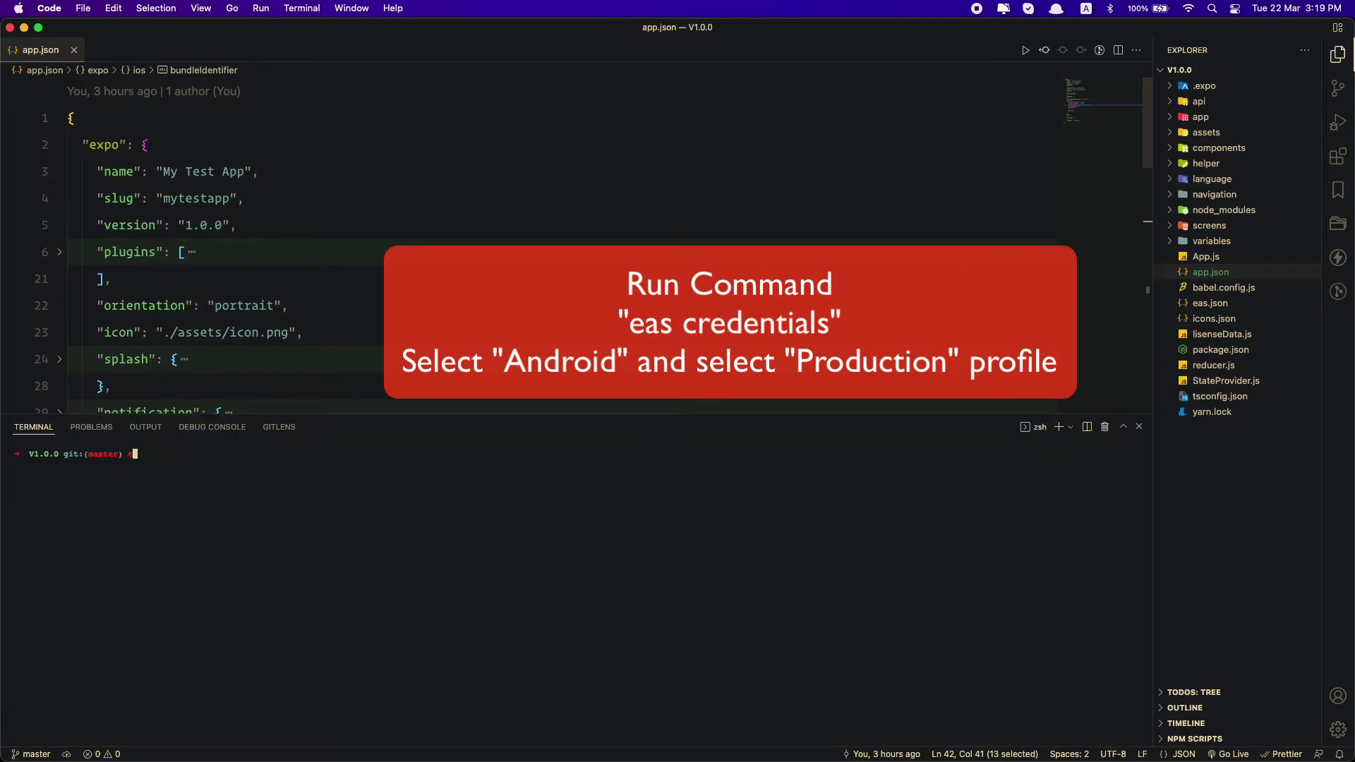
type("eas credentials")
key("Return")
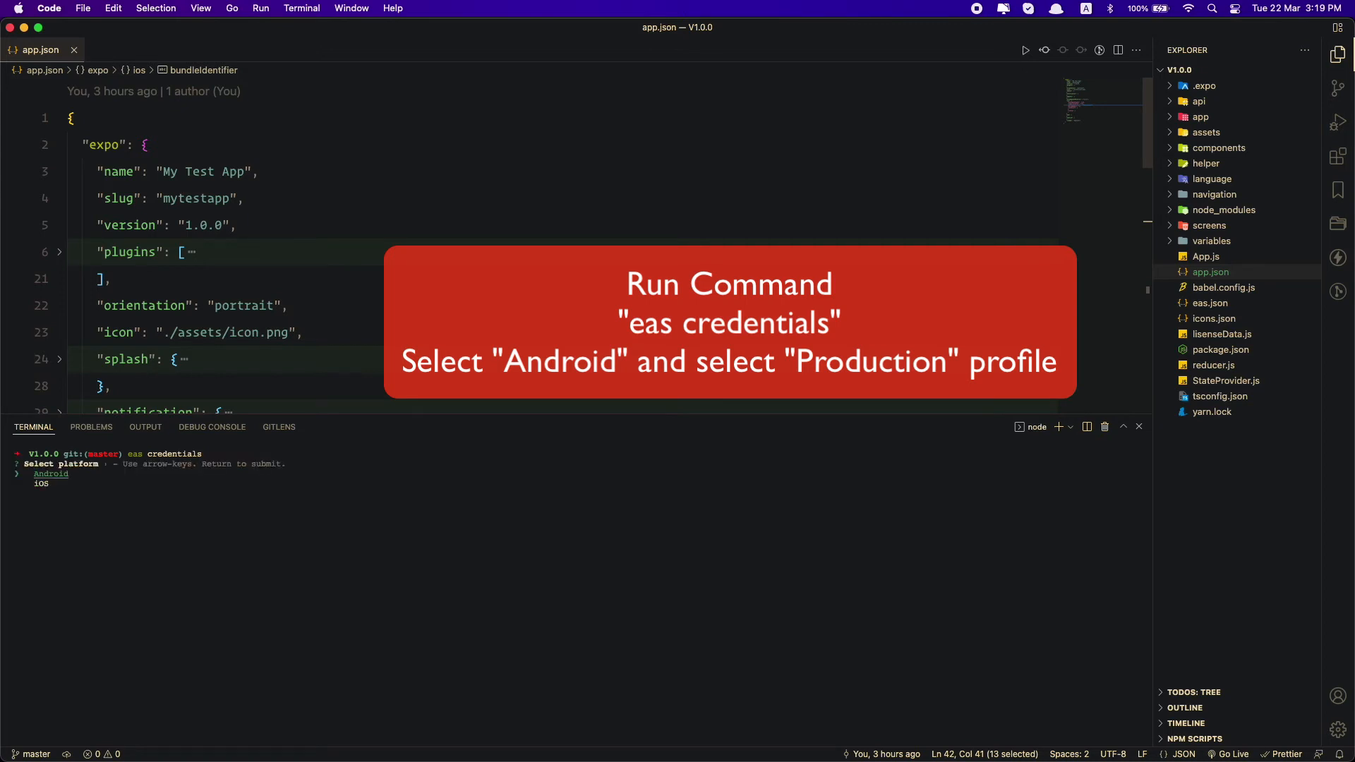
key("Return")
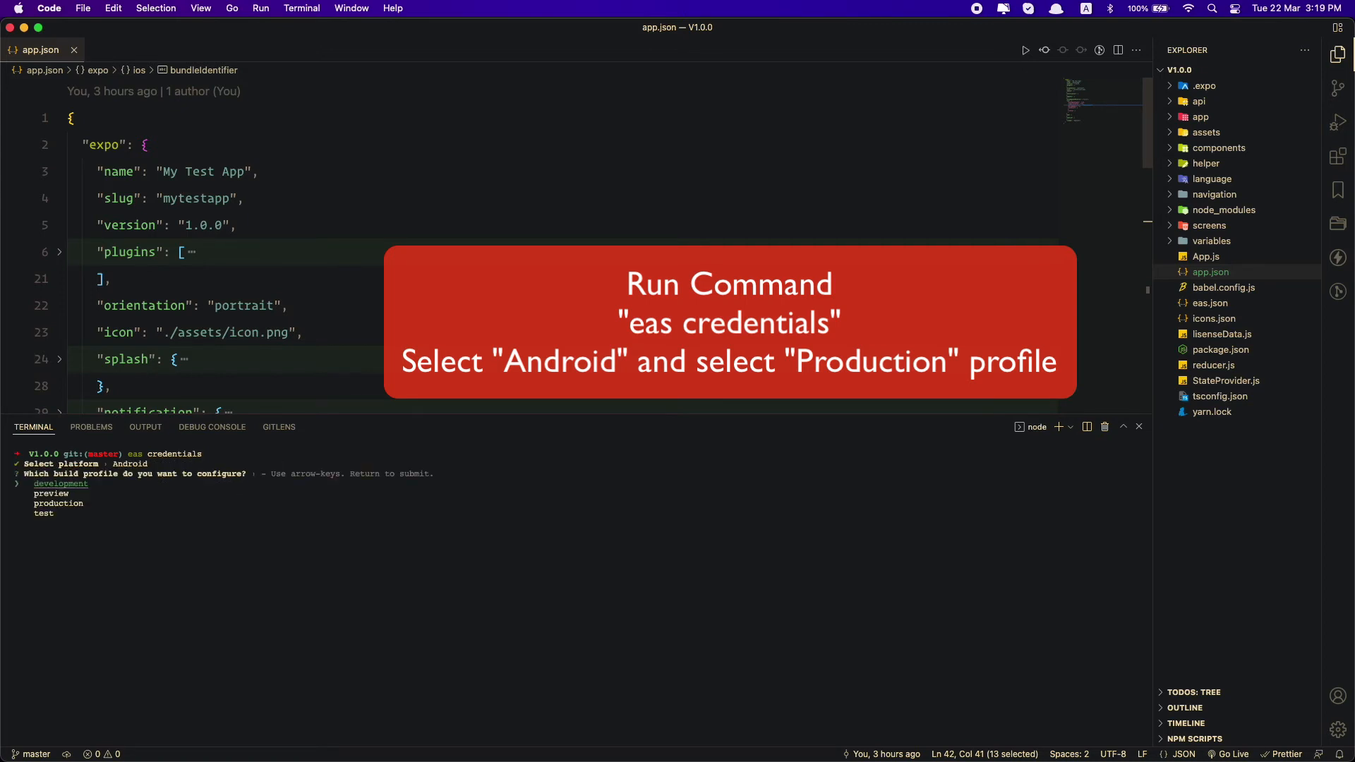
key("Down")
key("Down")
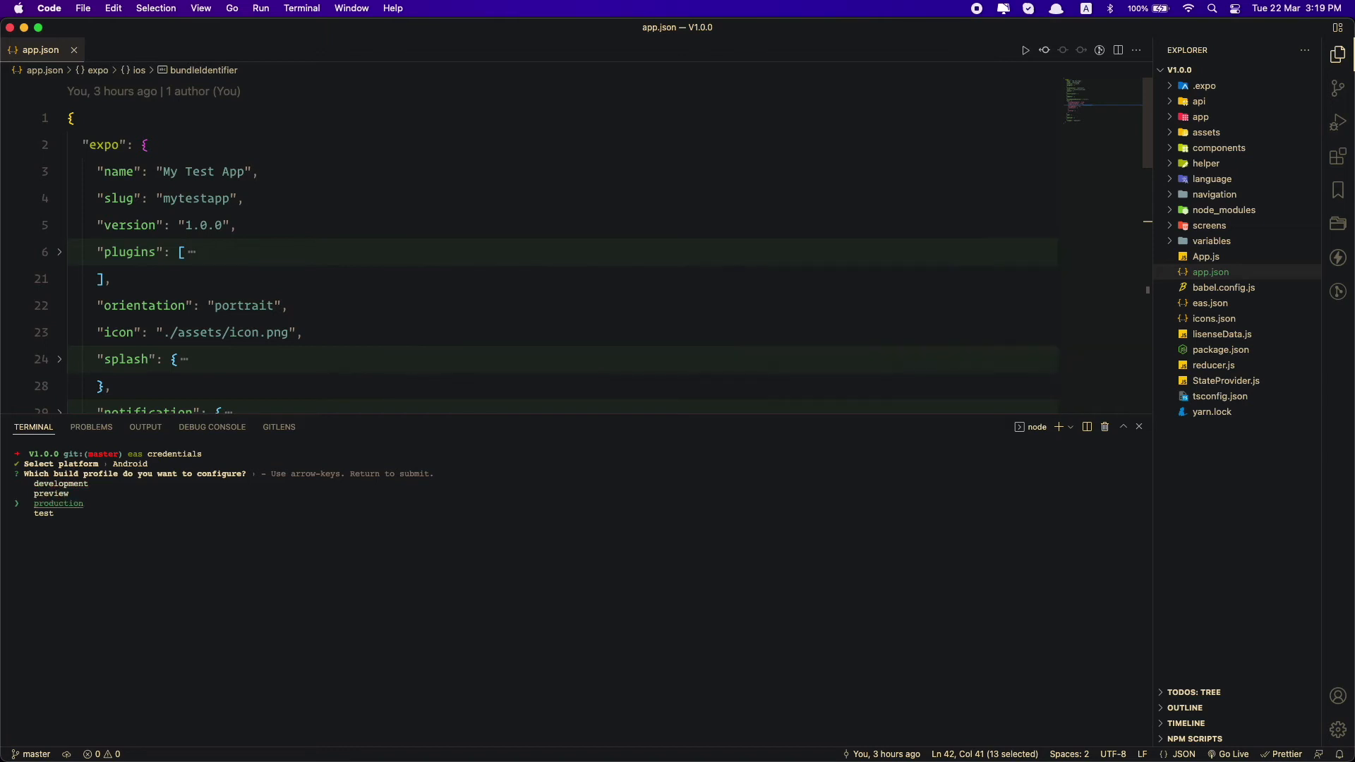
key("Return")
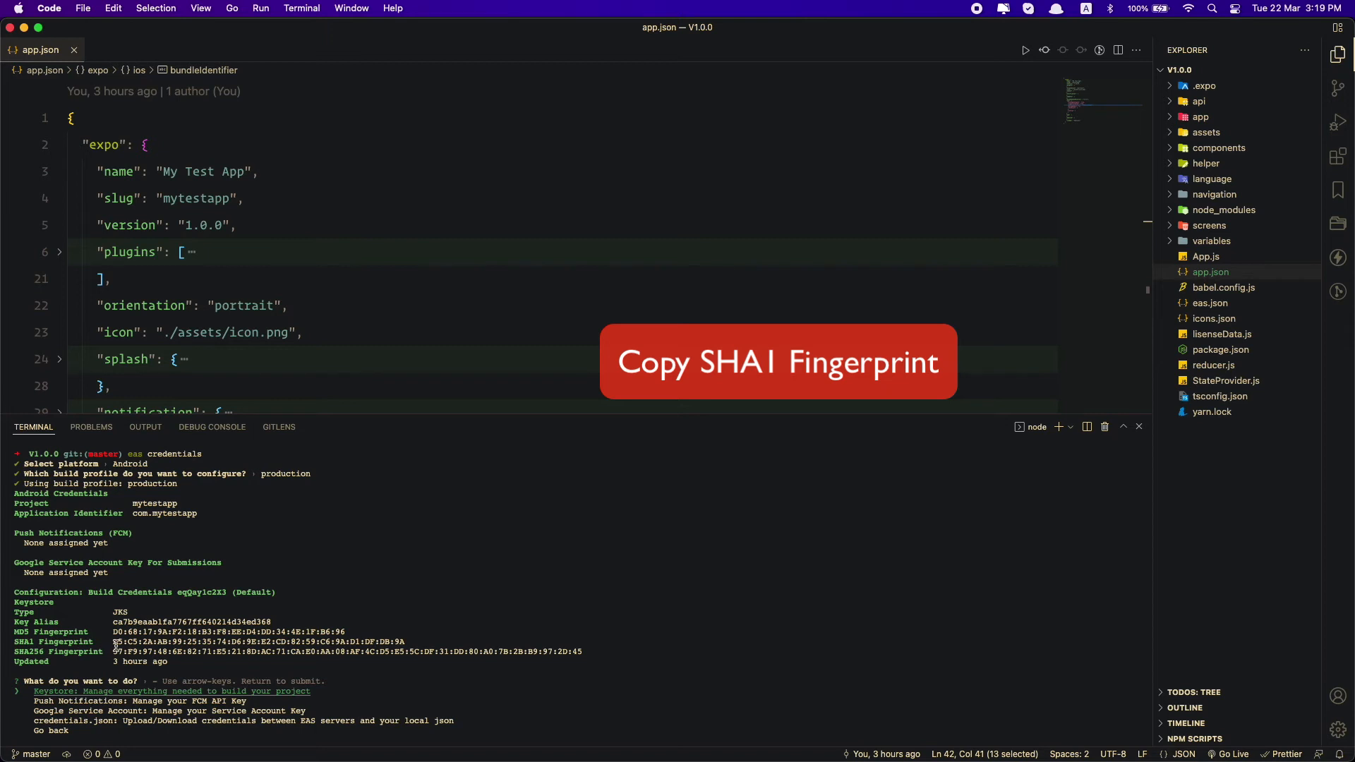
Copy the keystore's SHA1 fingerprint from the eas credentials output.
left_click_drag(113, 642, 407, 644)
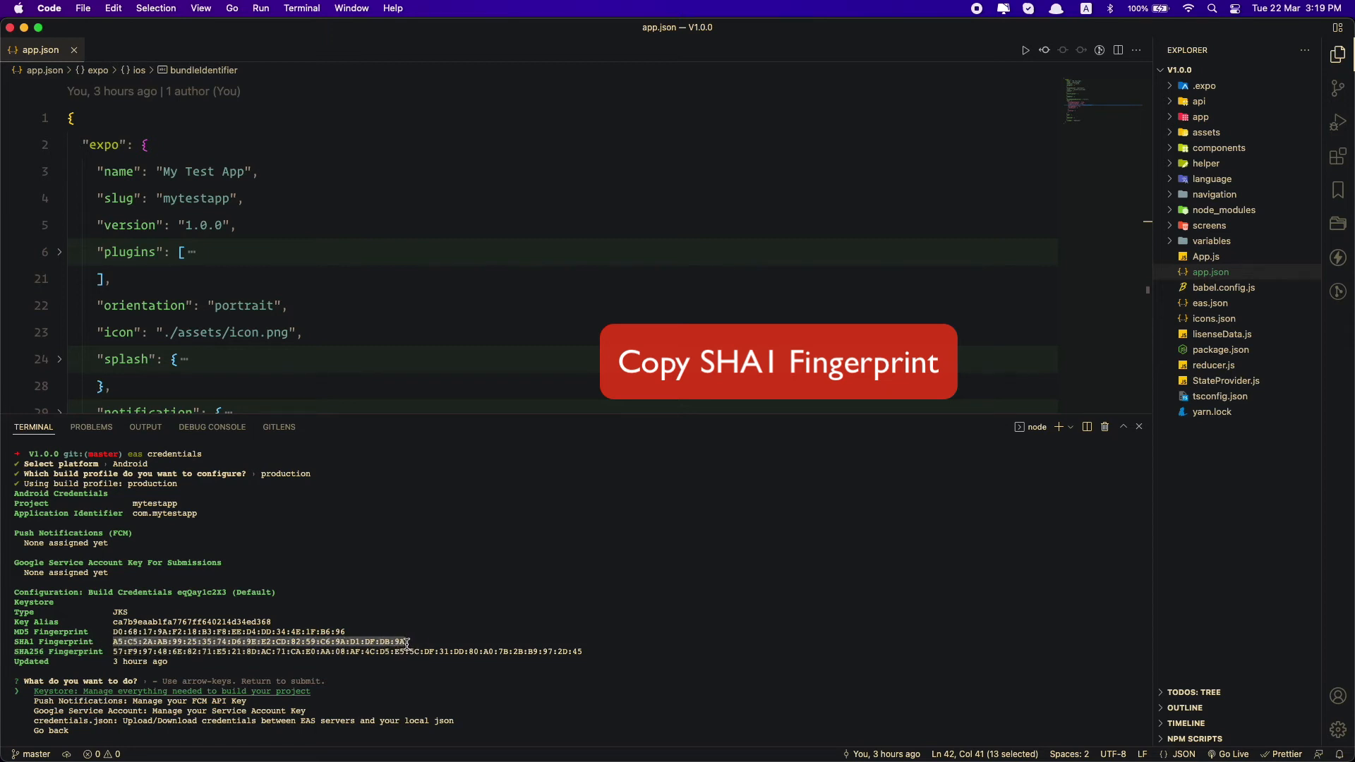
right_click(353, 643)
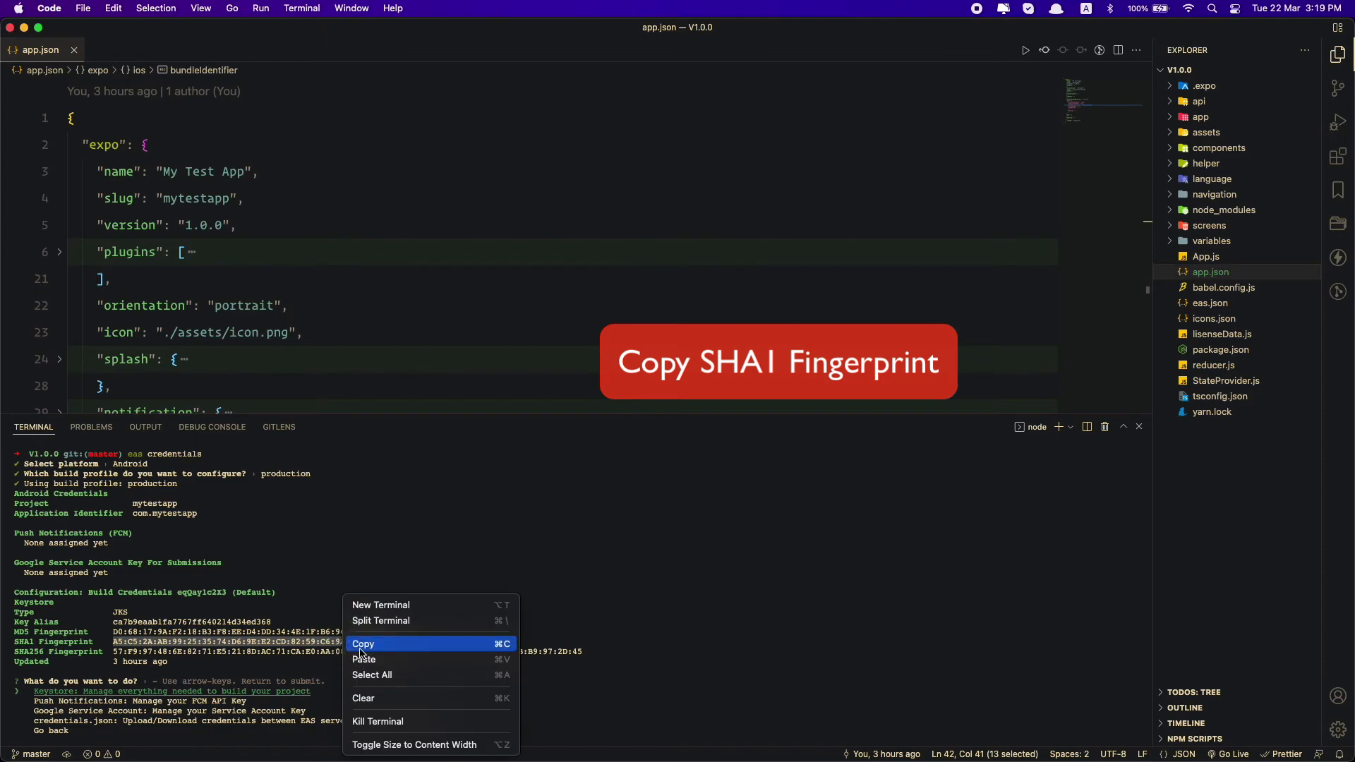
left_click(360, 648)
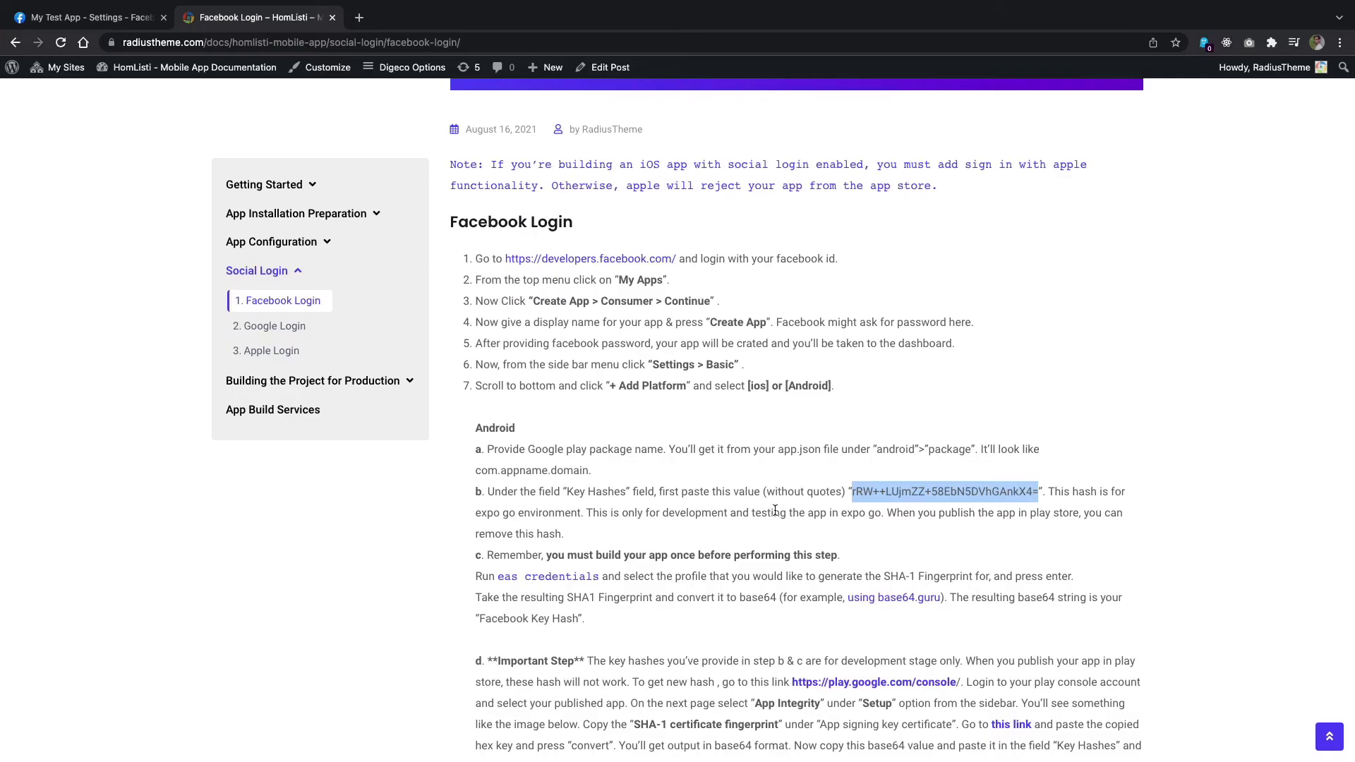
Switch to Chrome and open the base64.guru hex converter linked in the documentation's Android instructions.
scroll(790, 521, "down", 3)
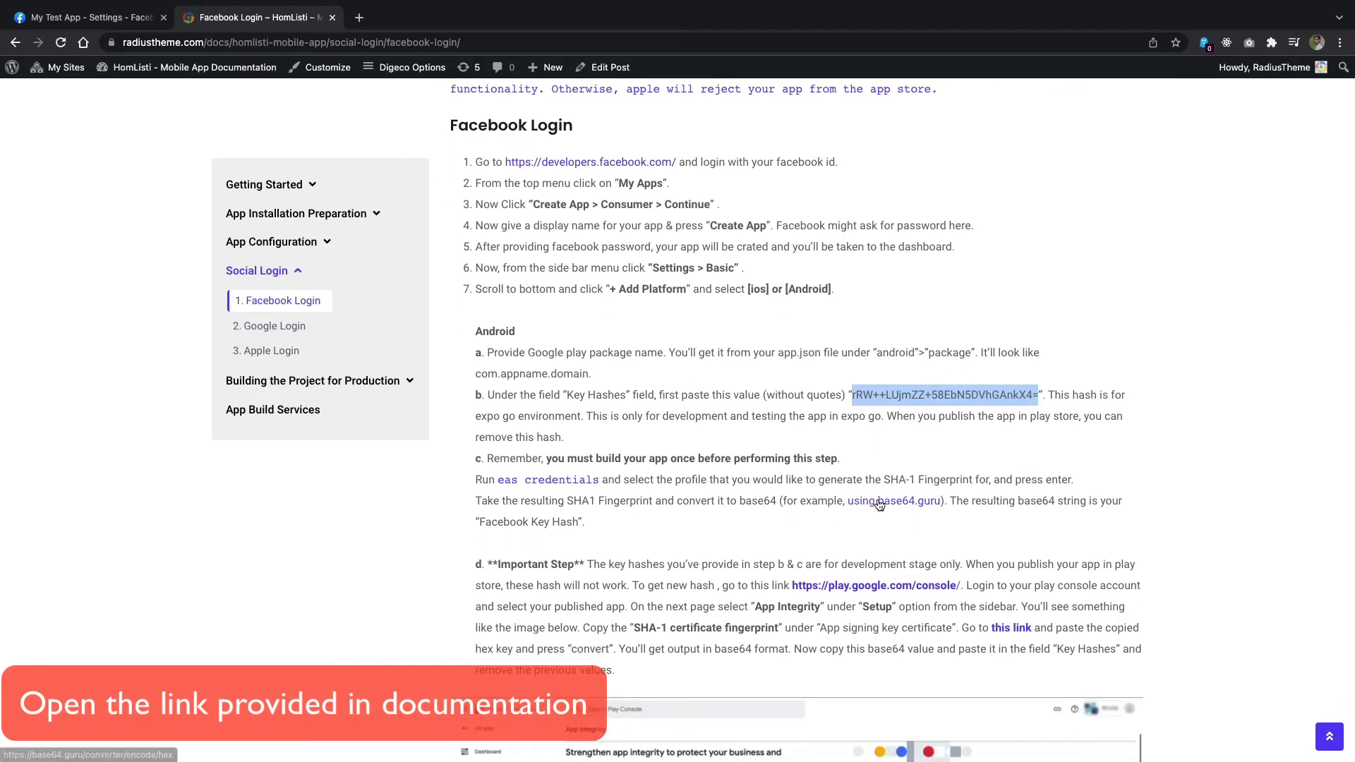
left_click(879, 503)
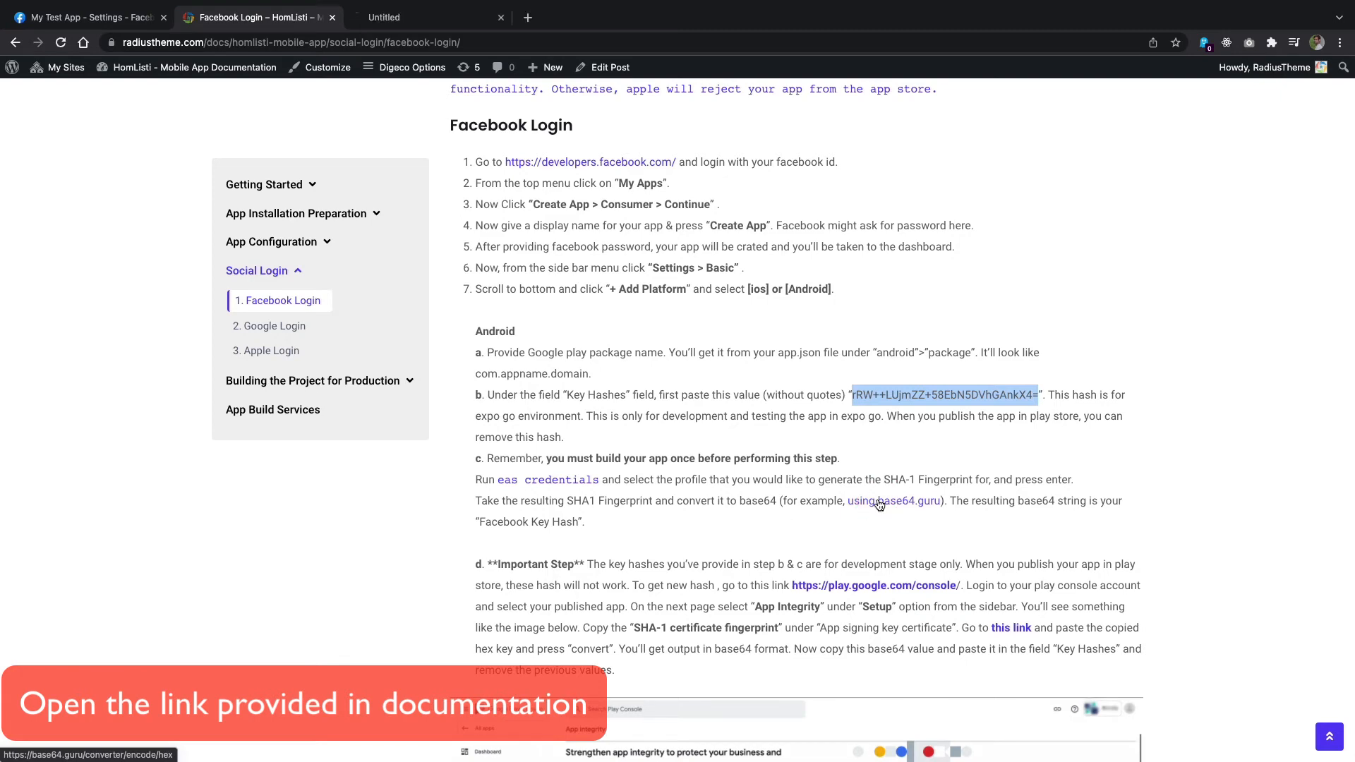
left_click(394, 18)
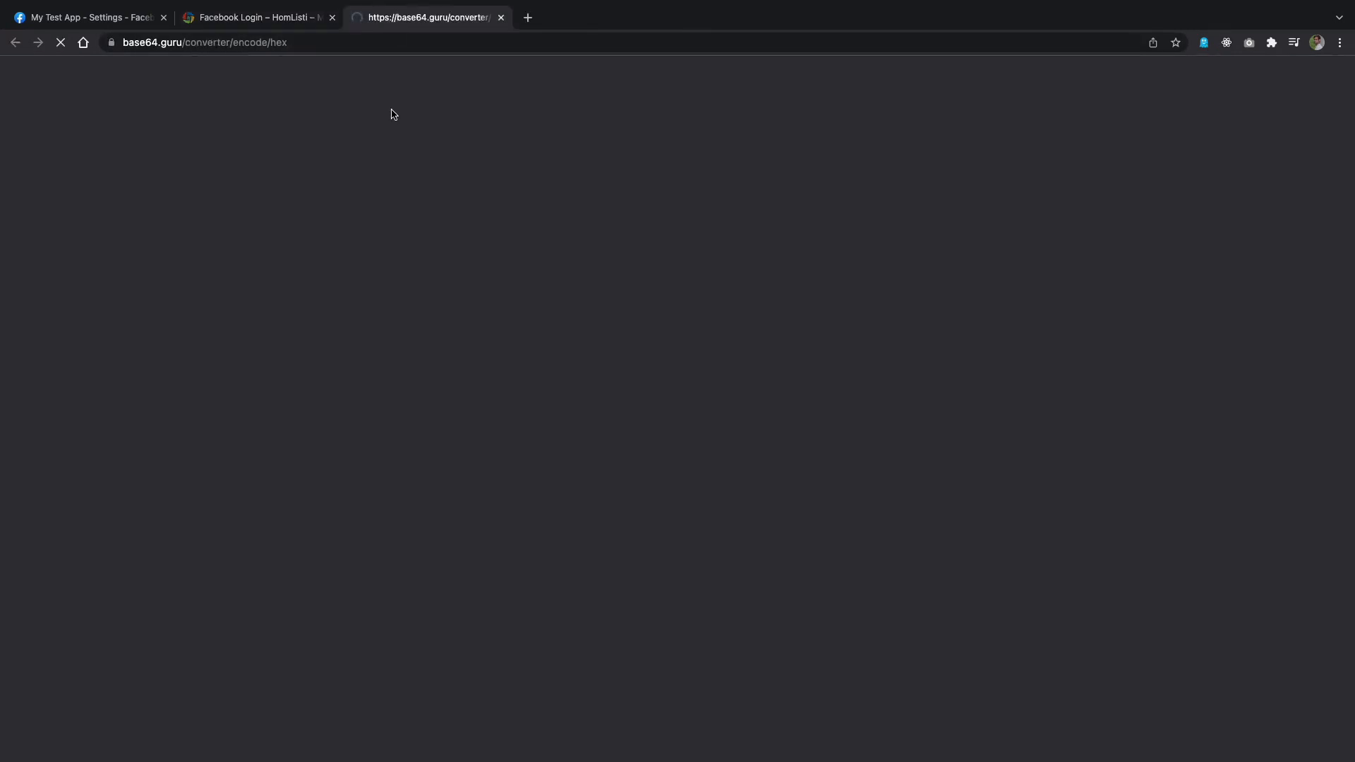
Convert the copied SHA1 fingerprint from hex to Base64 and copy the resulting string.
left_click(310, 279)
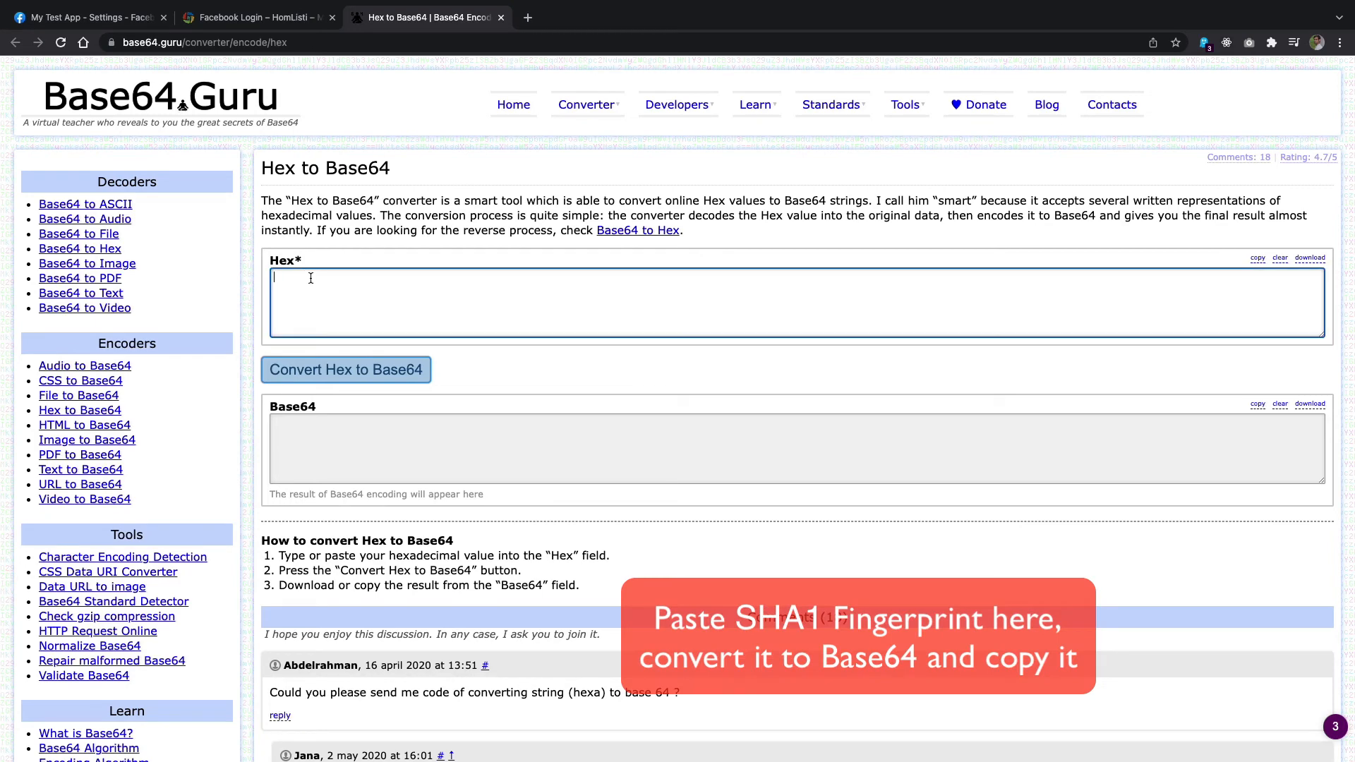
right_click(311, 277)
left_click(338, 381)
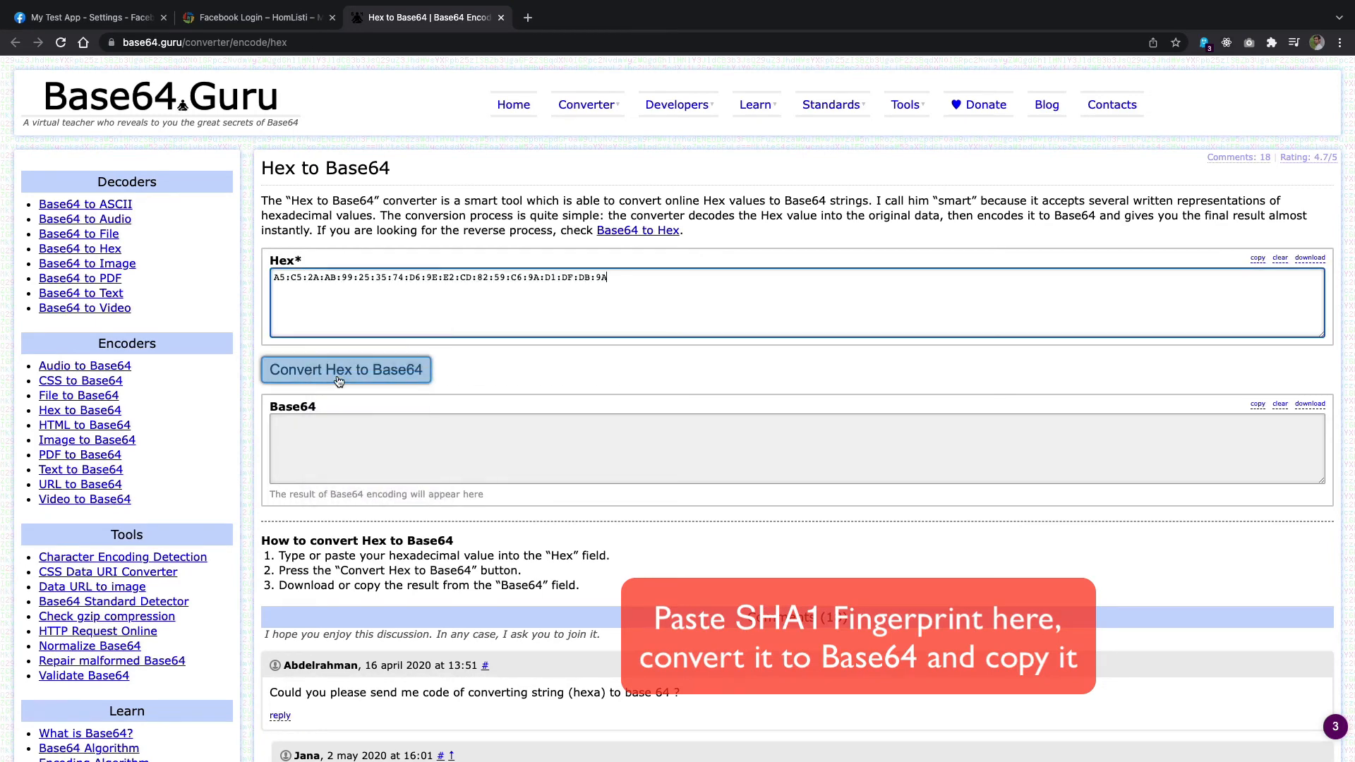
left_click(385, 372)
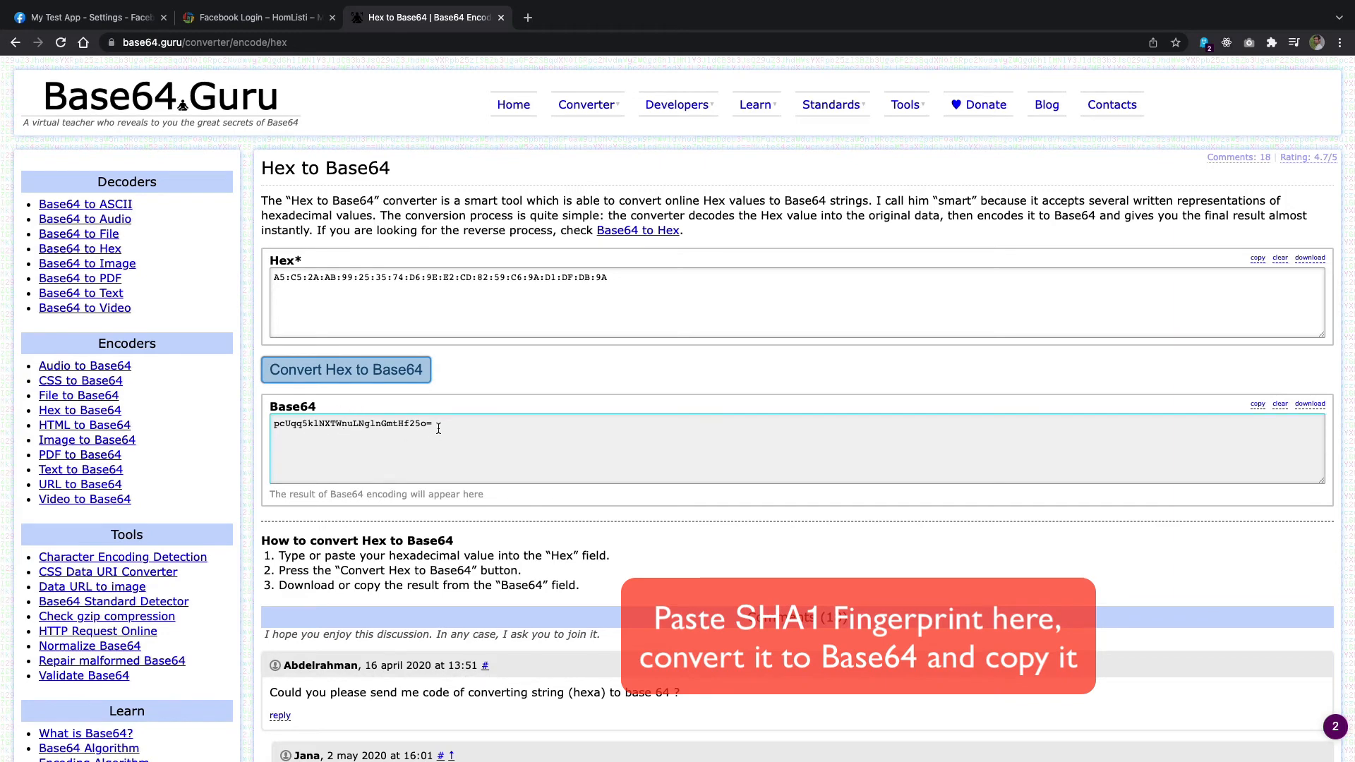
left_click_drag(438, 429, 298, 426)
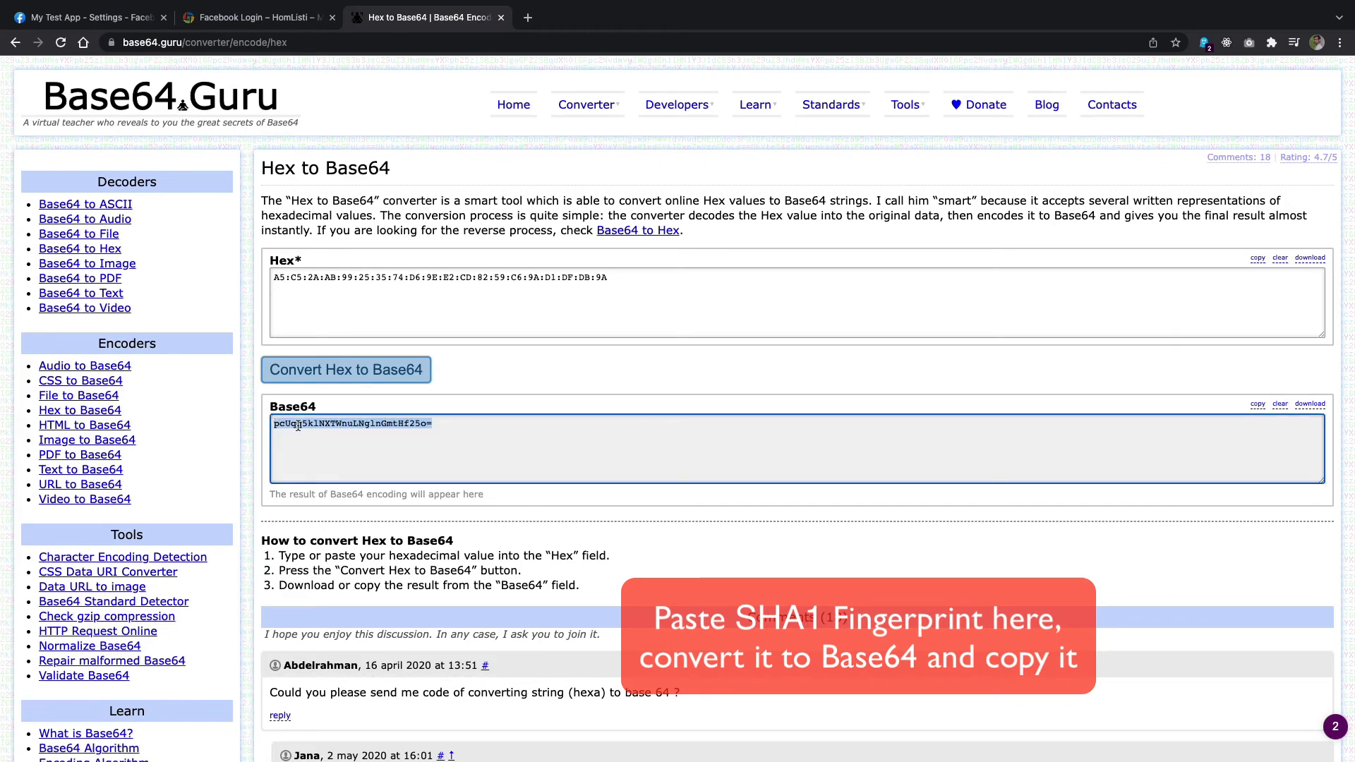
right_click(298, 425)
left_click(310, 457)
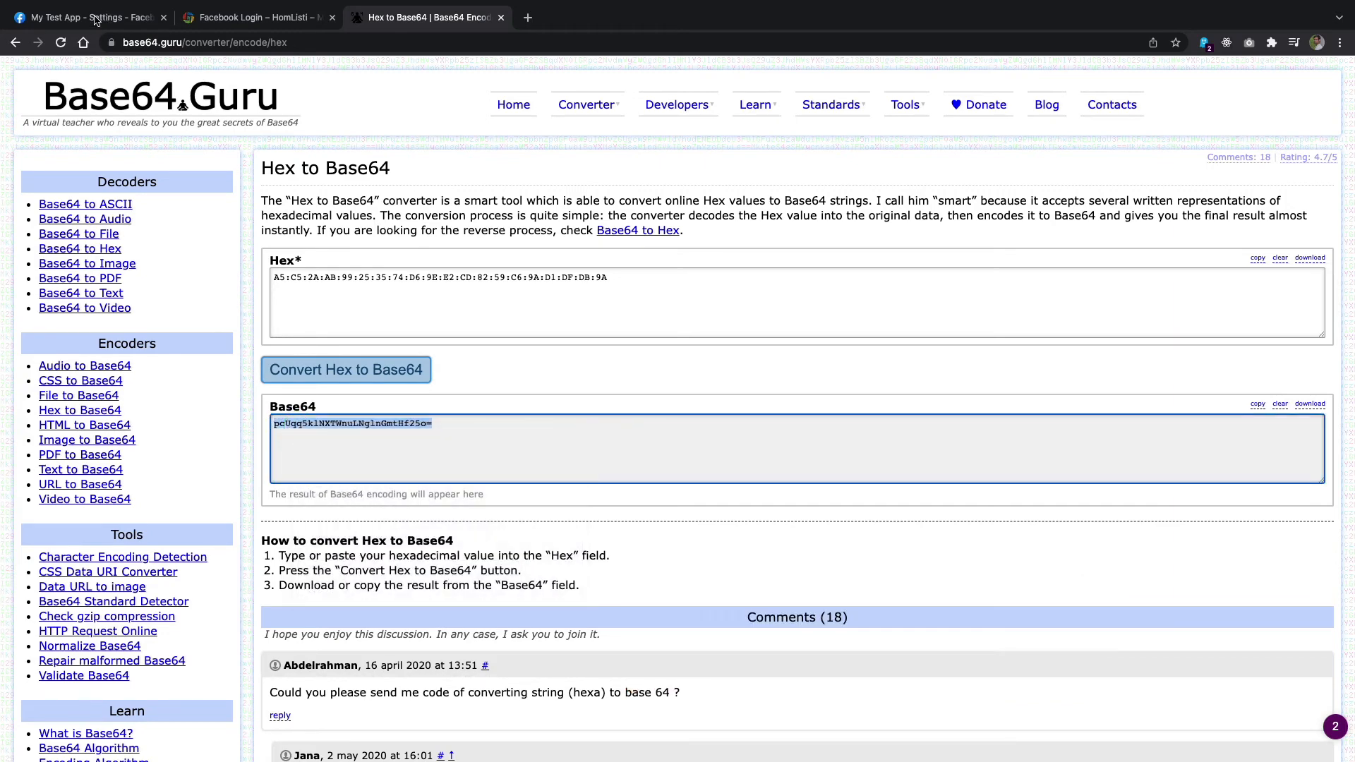
Return to the app's basic settings and add the copied Base64 string as a second Android key hash.
left_click(96, 20)
right_click(680, 332)
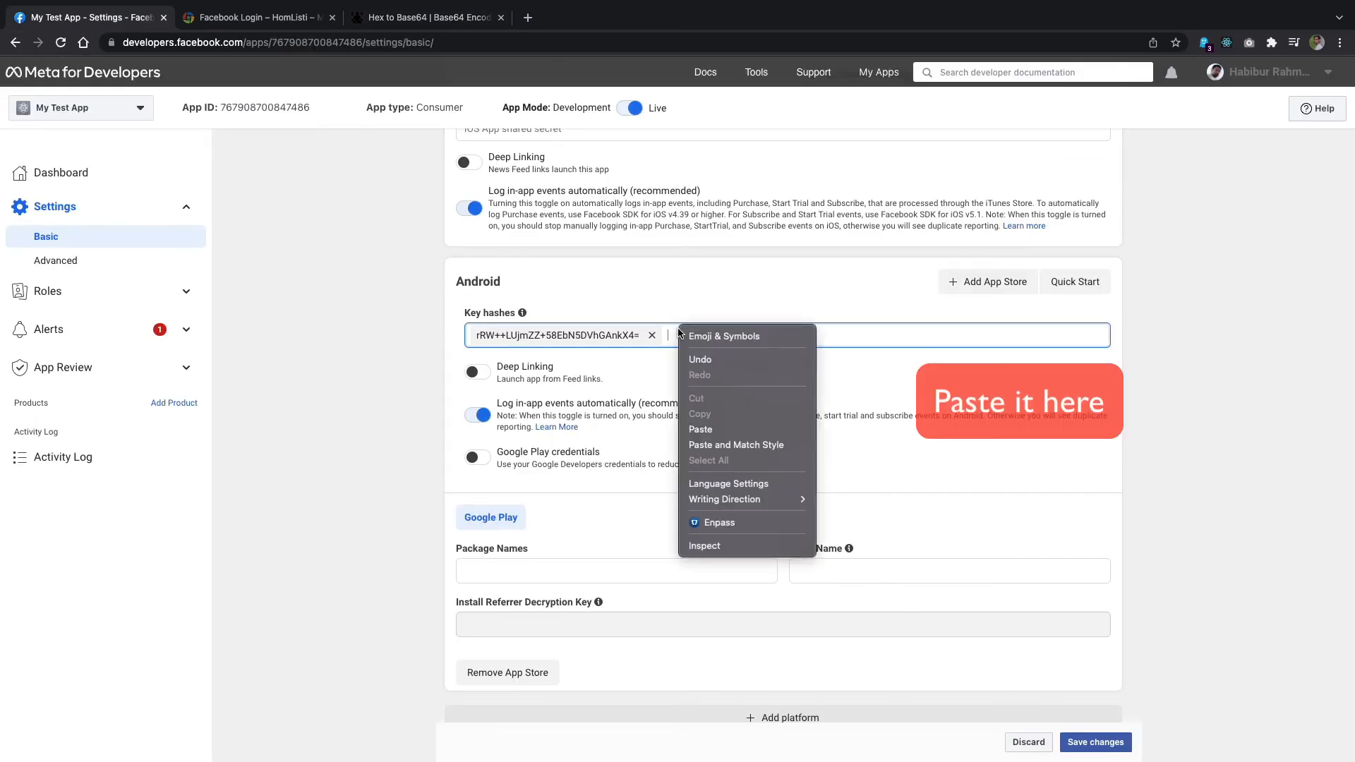
left_click(701, 428)
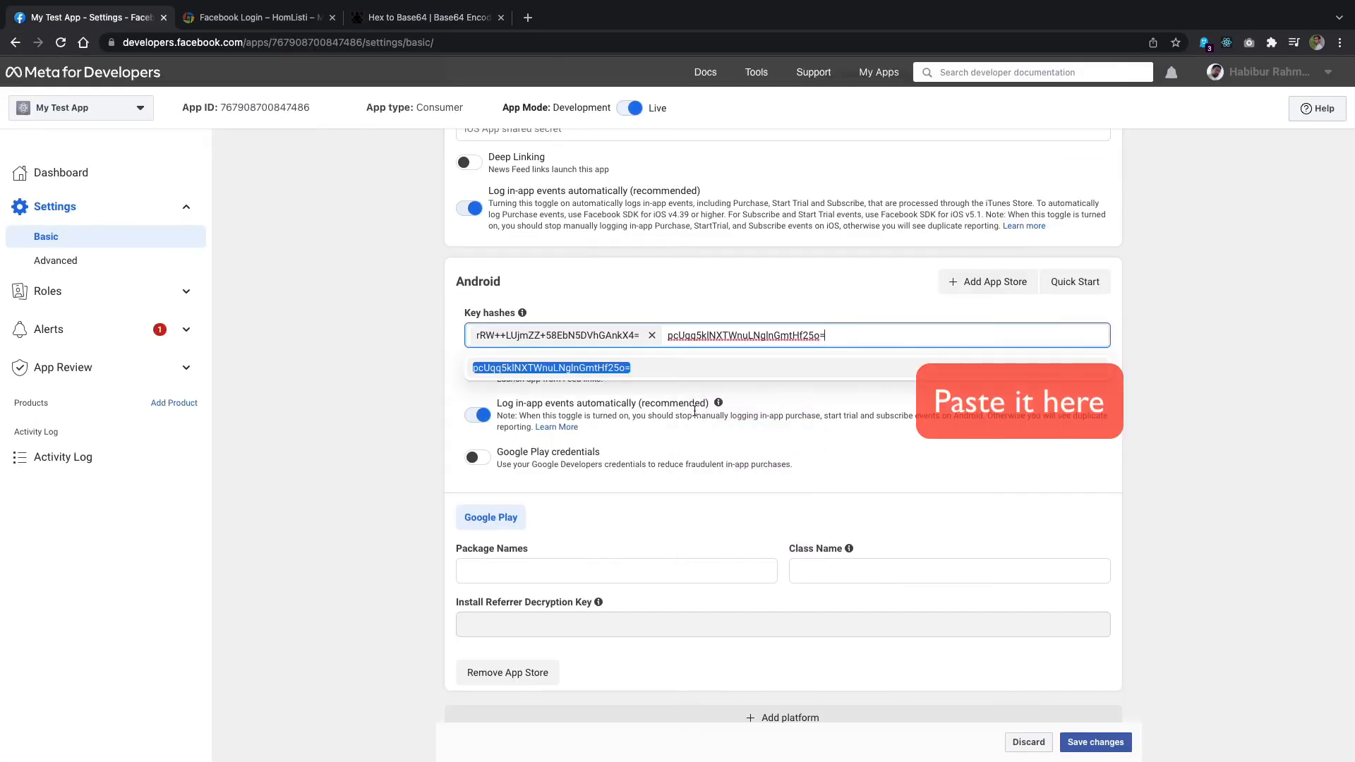
left_click(569, 373)
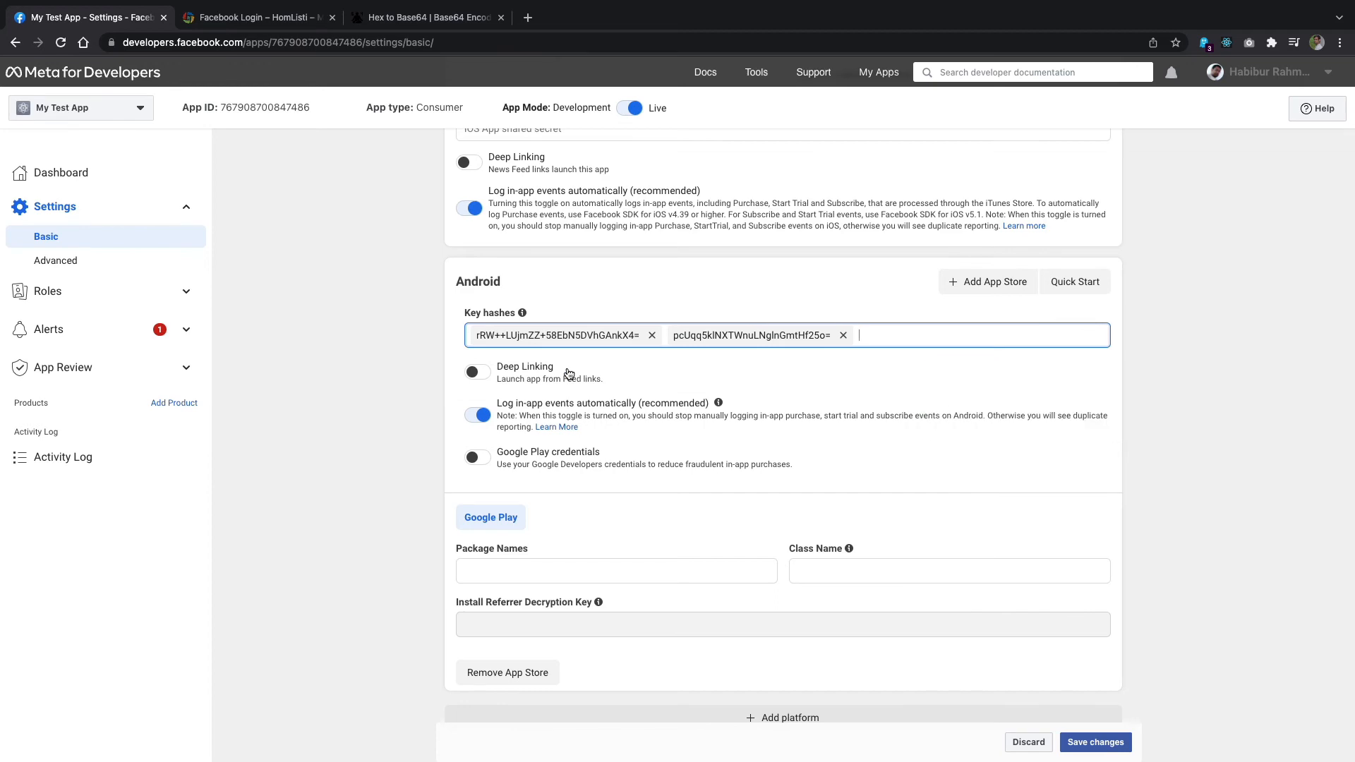
Switch to VS Code and copy the android package value com.mytestapp from app.json.
scroll(569, 373, "down", 1)
left_click(574, 554)
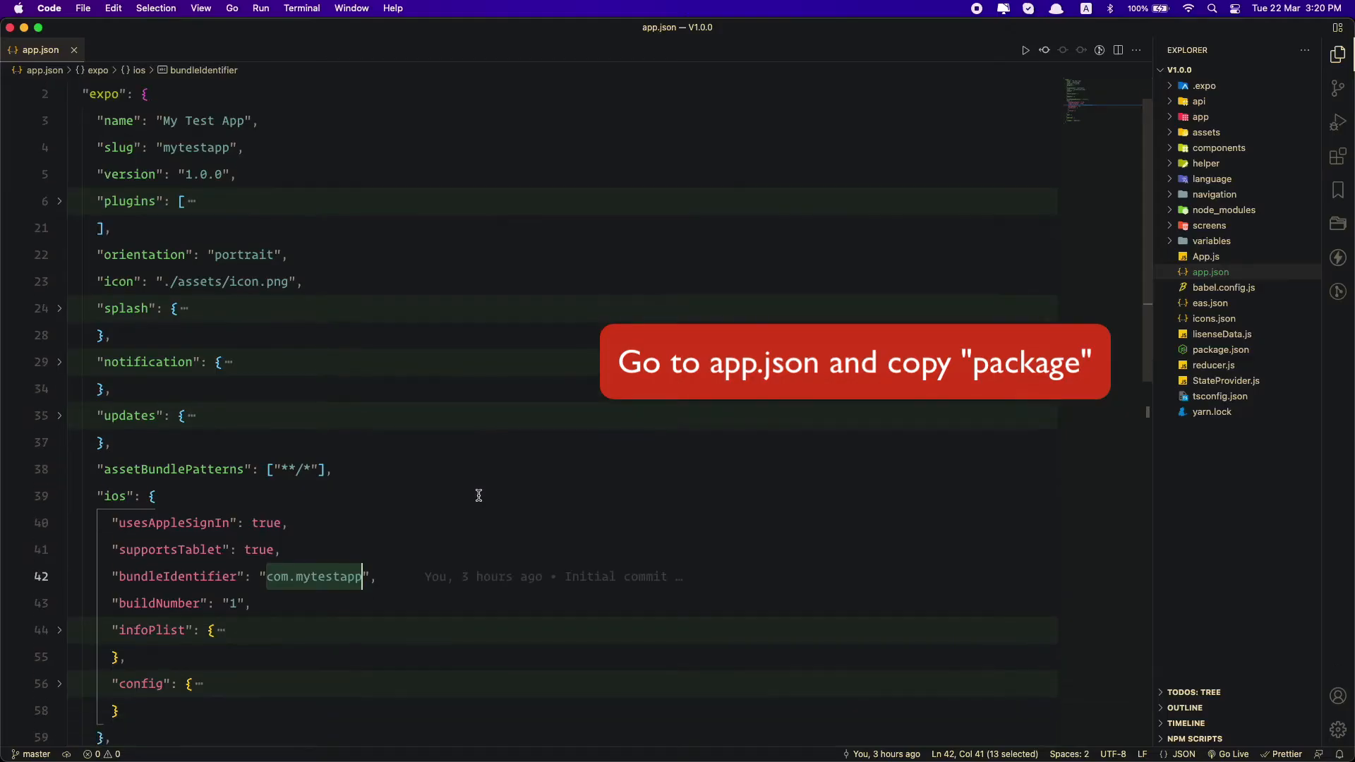
scroll(475, 489, "down", 8)
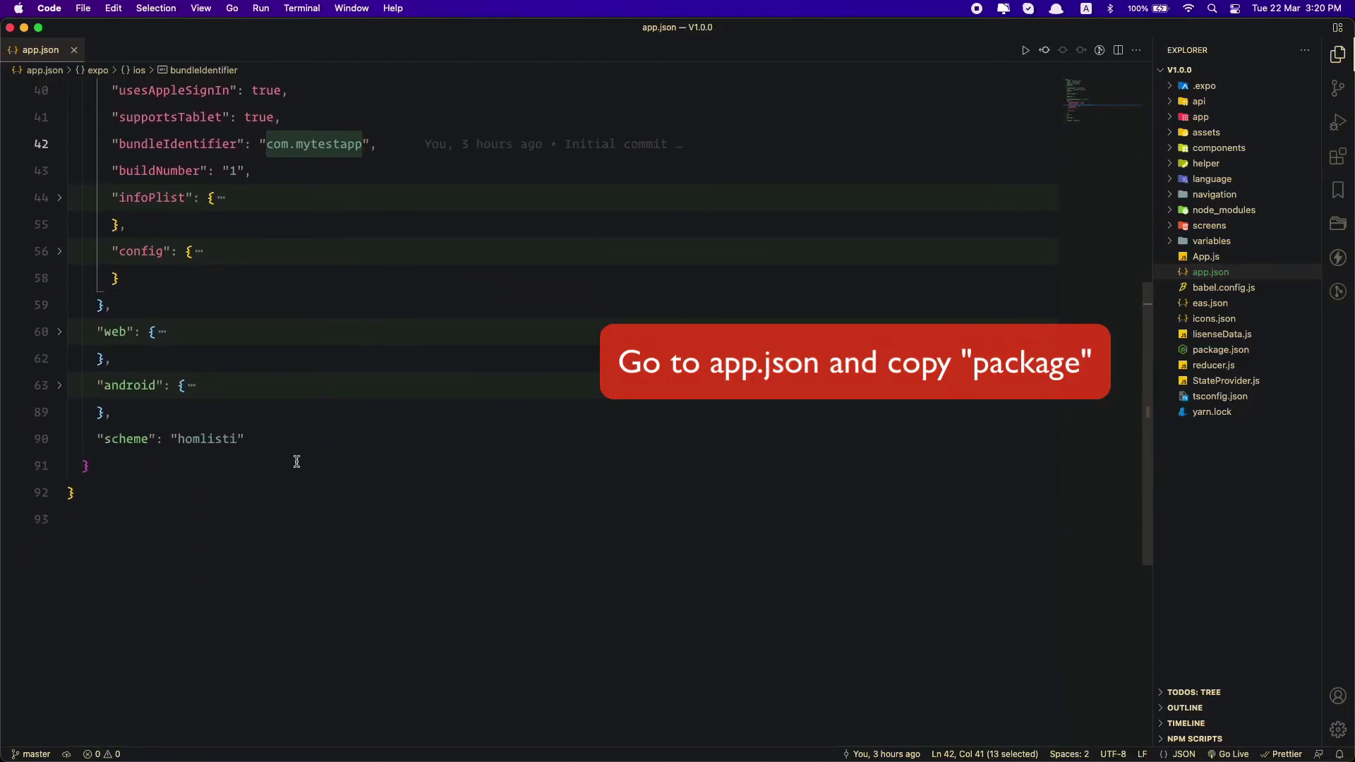
left_click(60, 386)
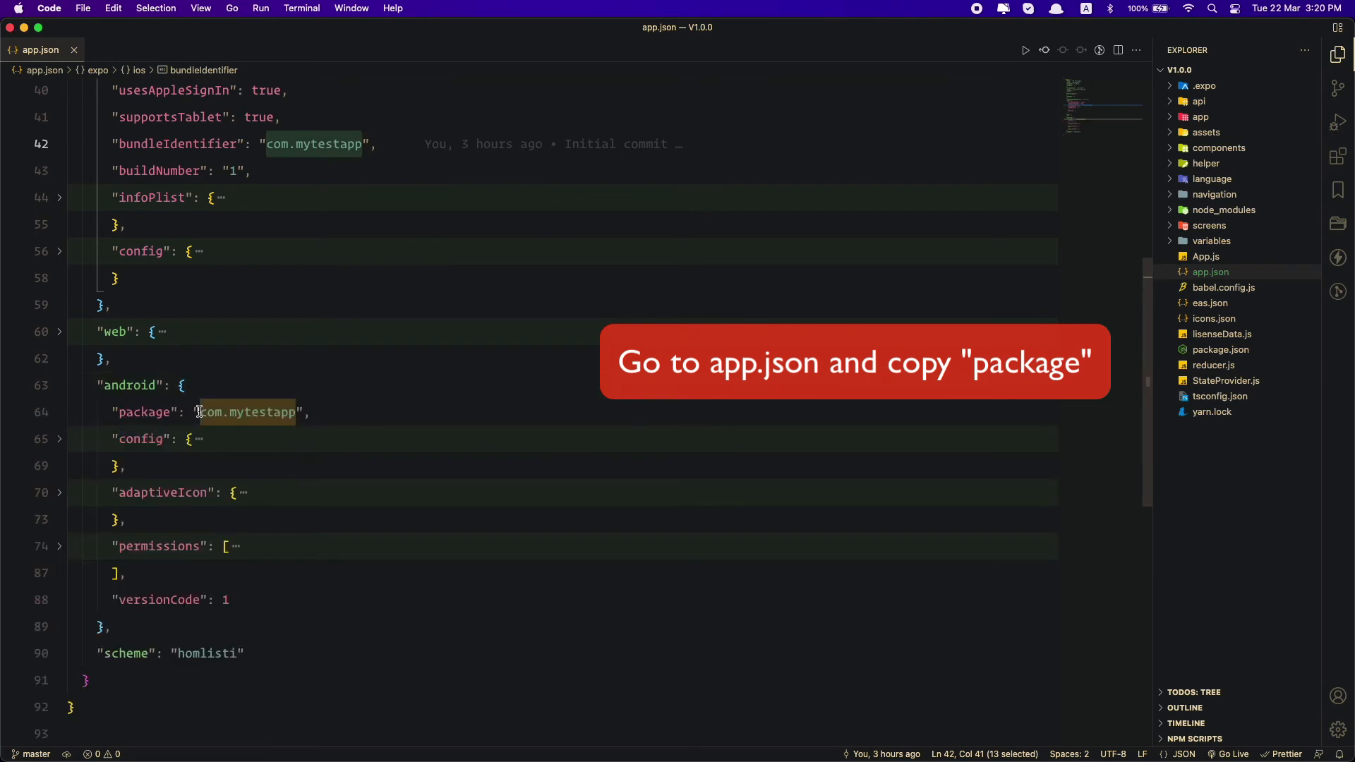
left_click_drag(199, 412, 295, 412)
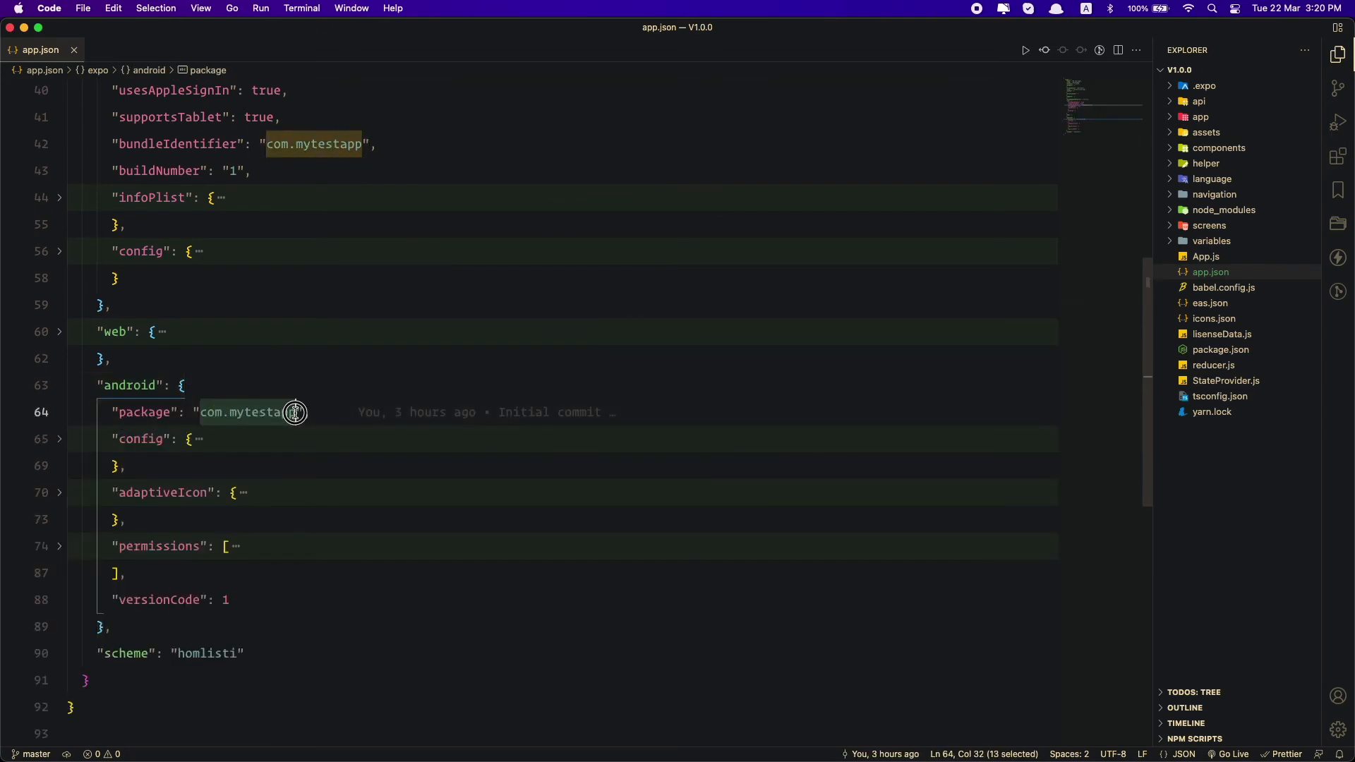
right_click(253, 410)
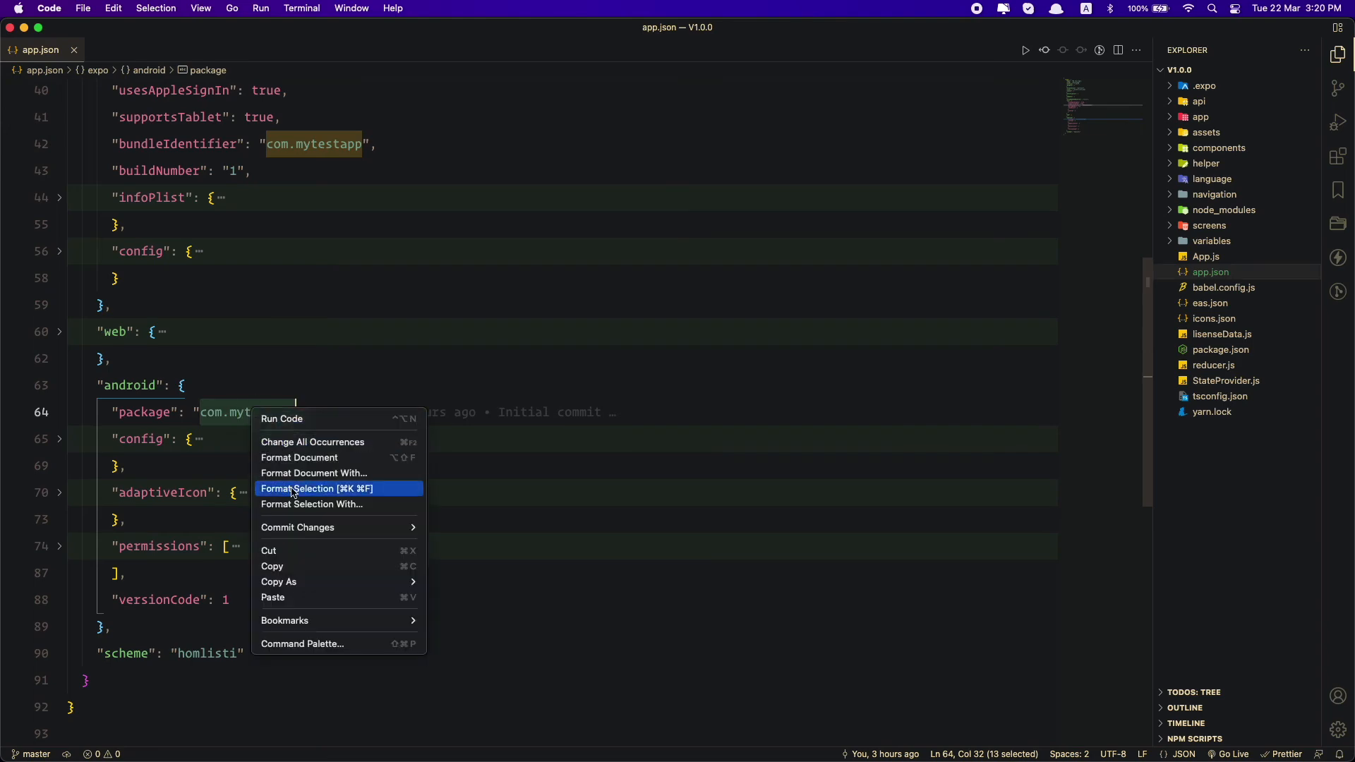
left_click(292, 567)
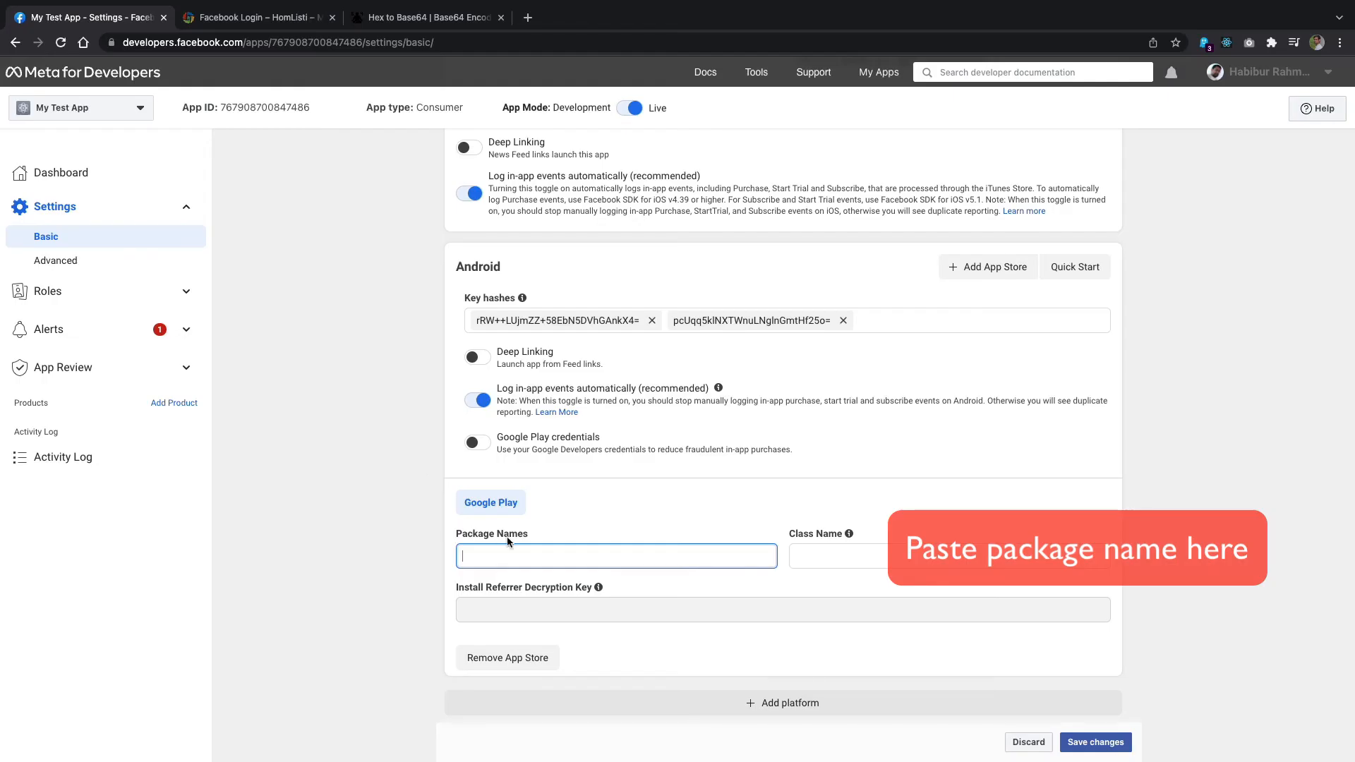
Return to Chrome, add com.mytestapp as the Google Play package name and save the settings changes.
left_click(494, 554)
right_click(503, 559)
left_click(517, 630)
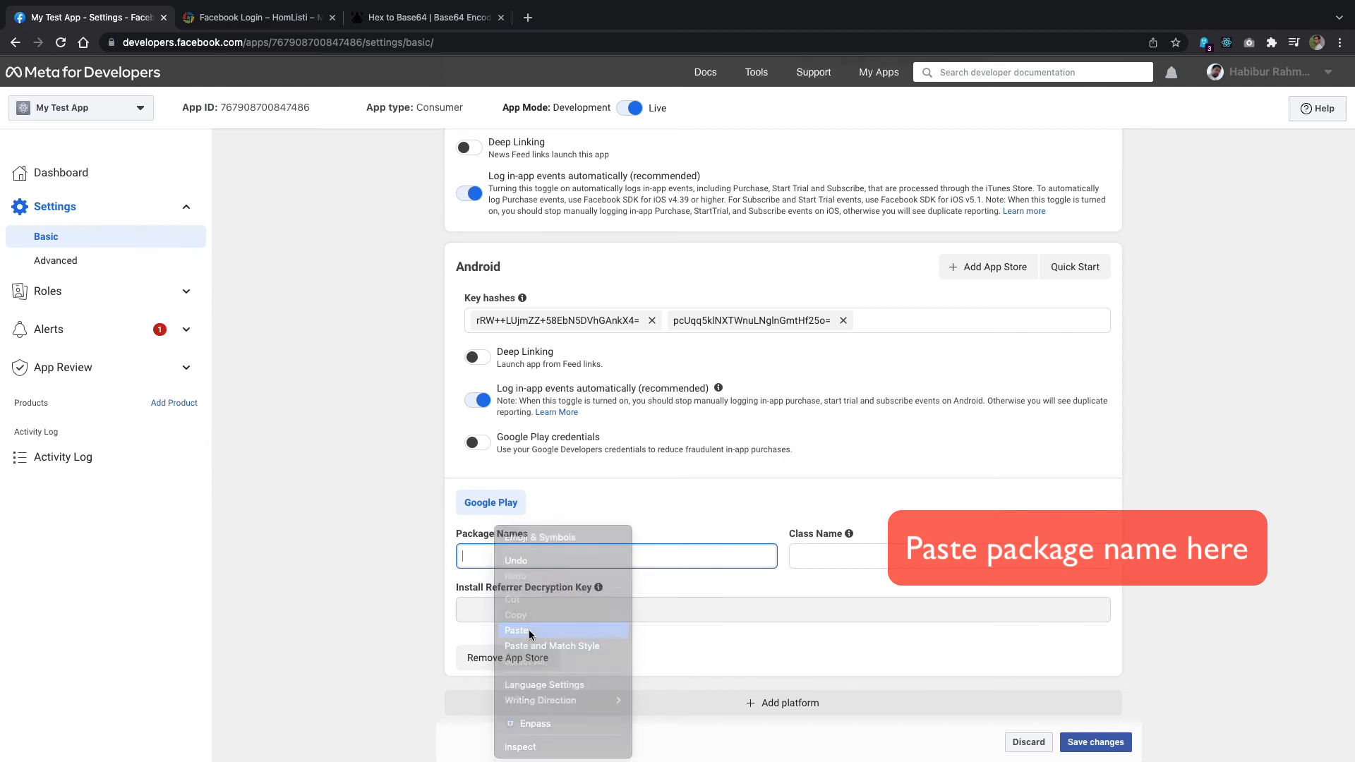
left_click(498, 597)
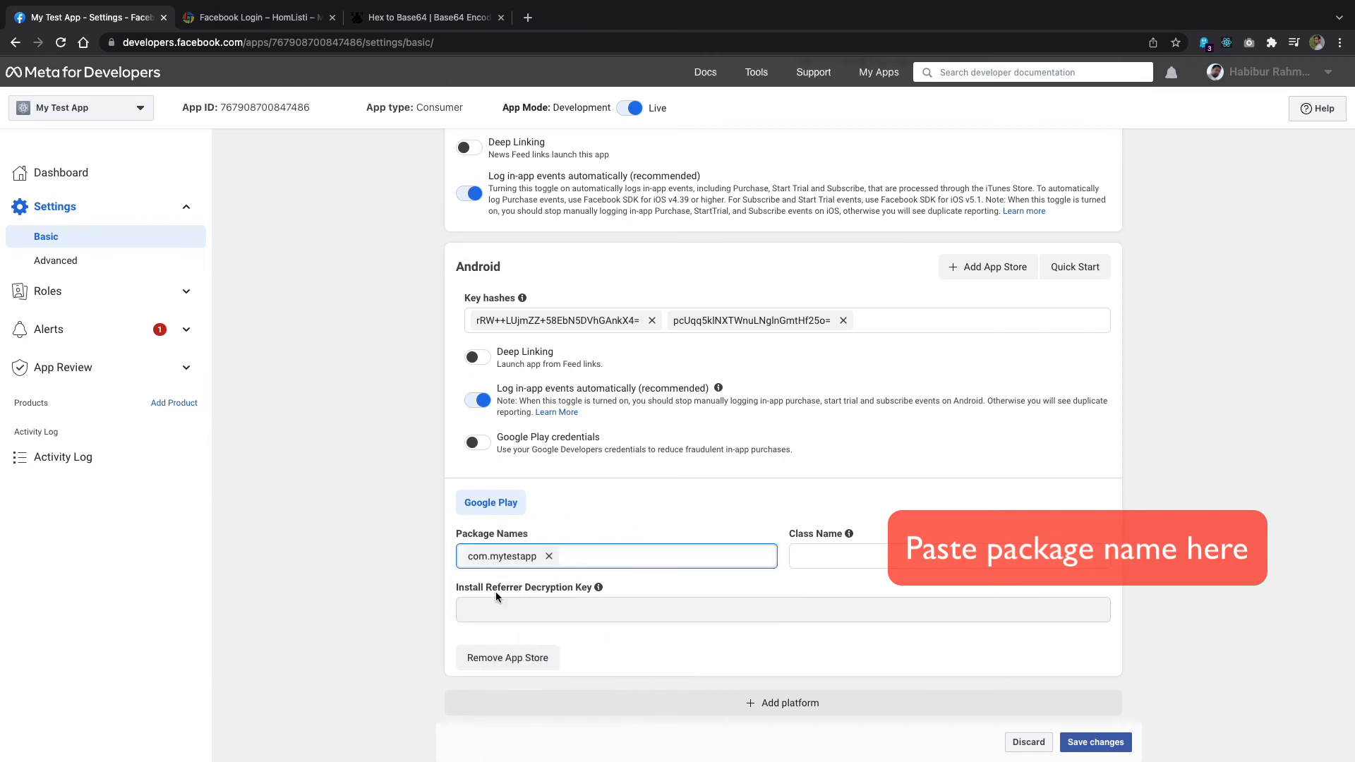
scroll(1030, 635, "down", 1)
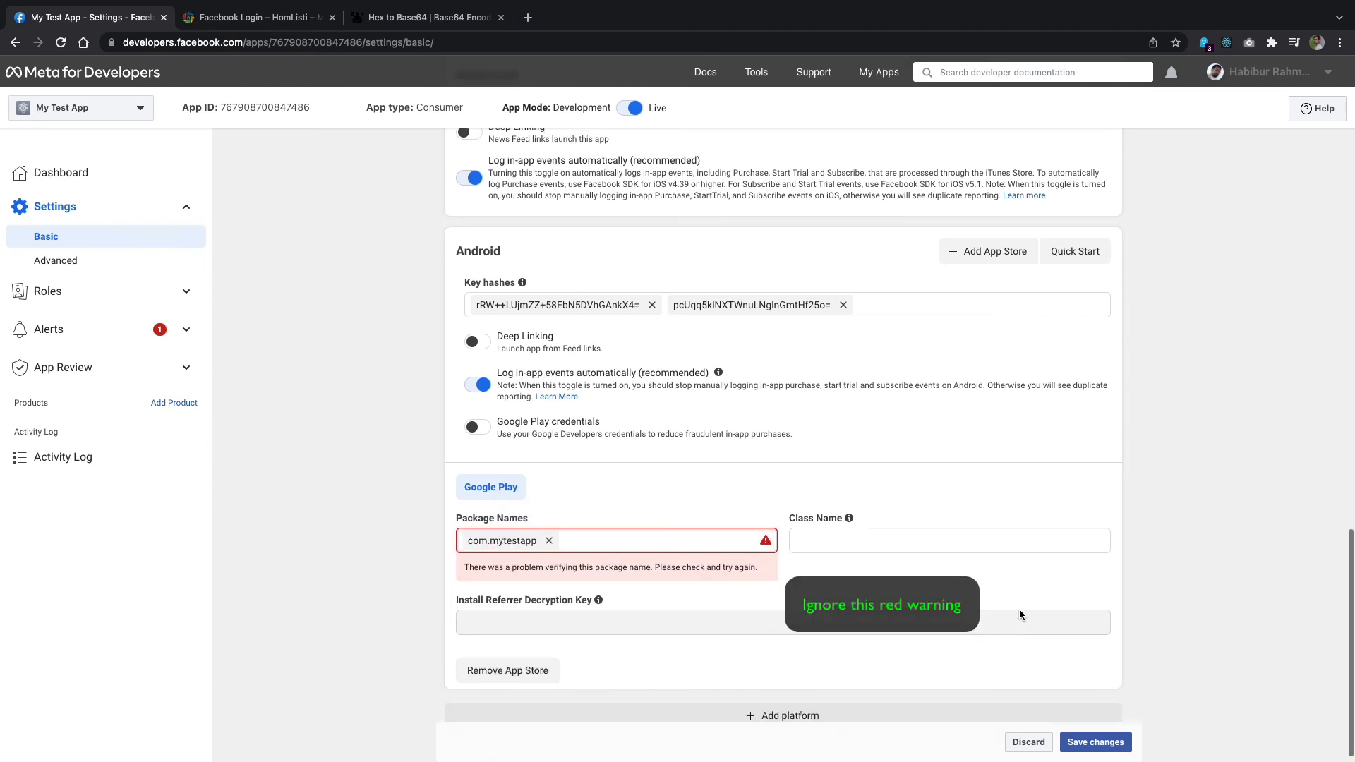
left_click(1088, 747)
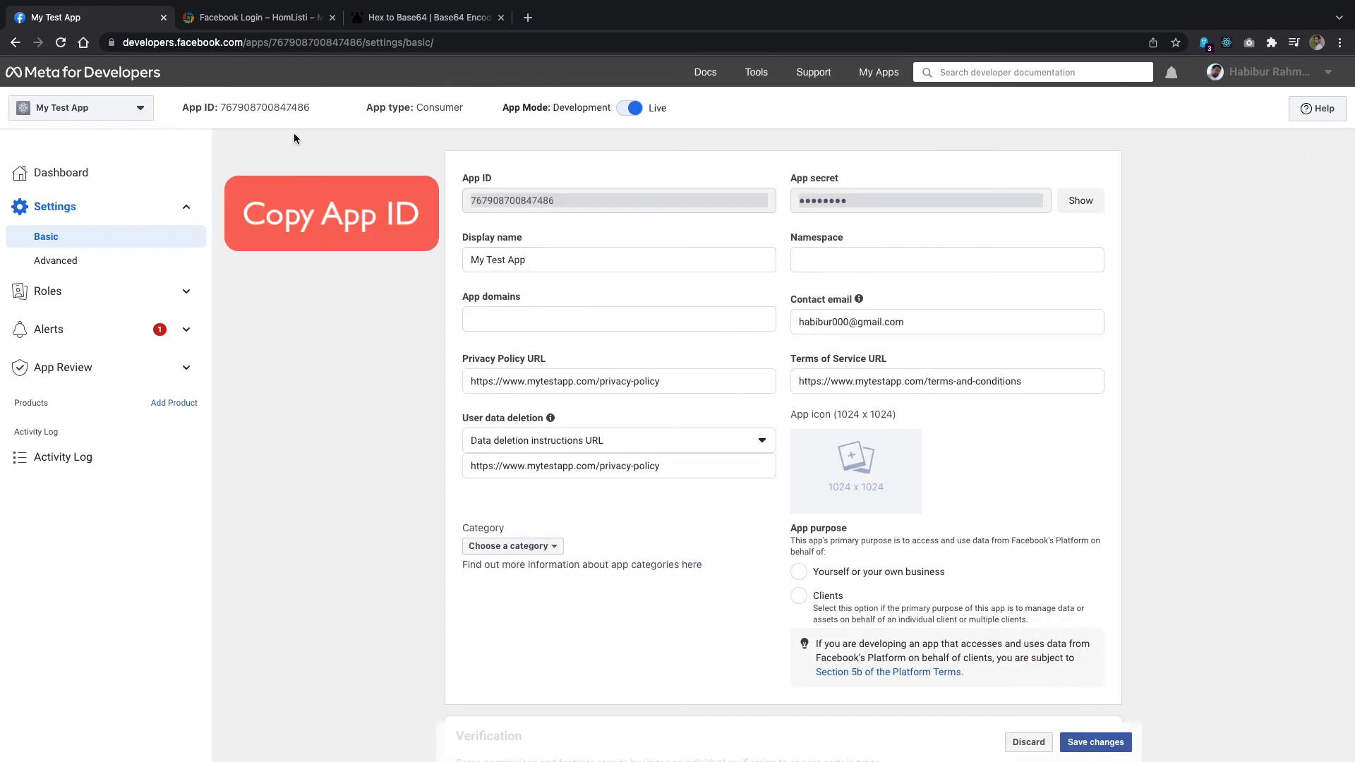
Copy the App ID, switch to VS Code and open socialLoginConfig.js from the app/services folder.
left_click(264, 109)
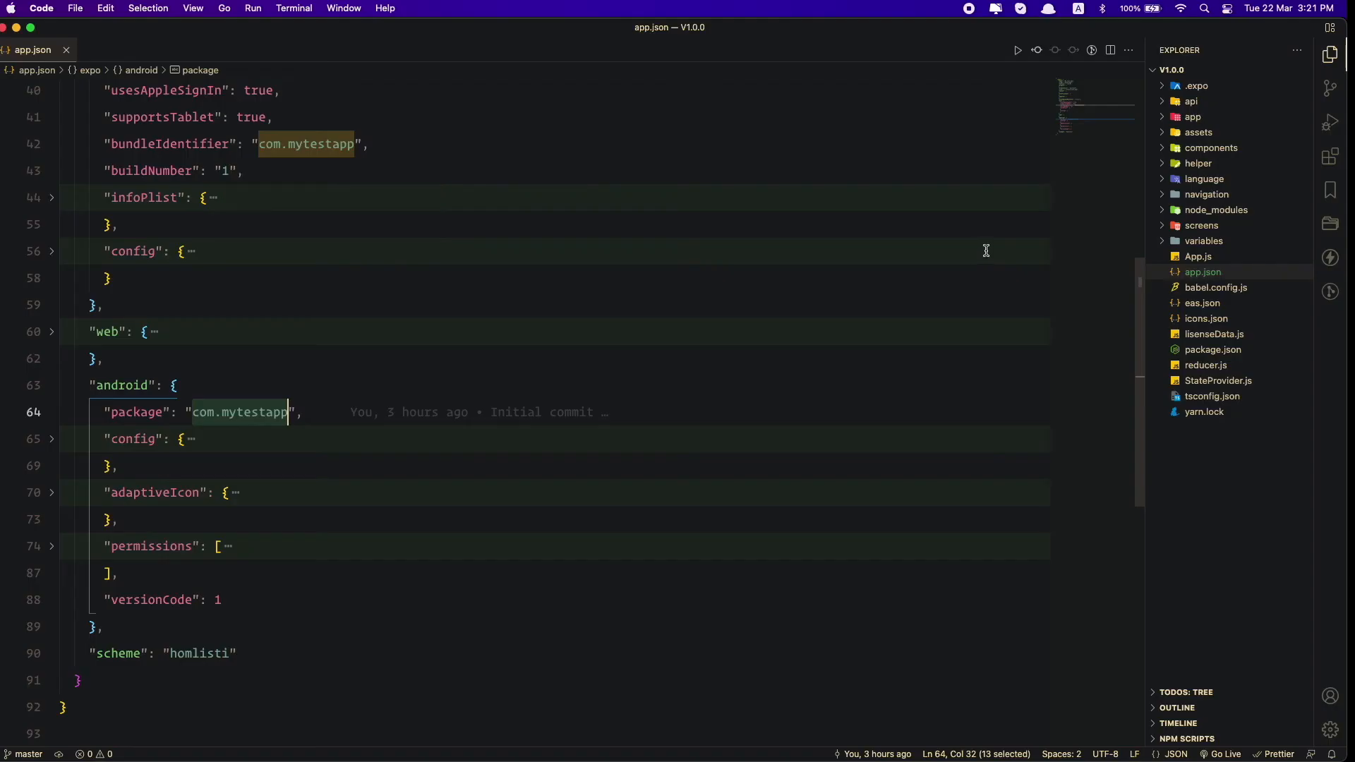
left_click(1165, 118)
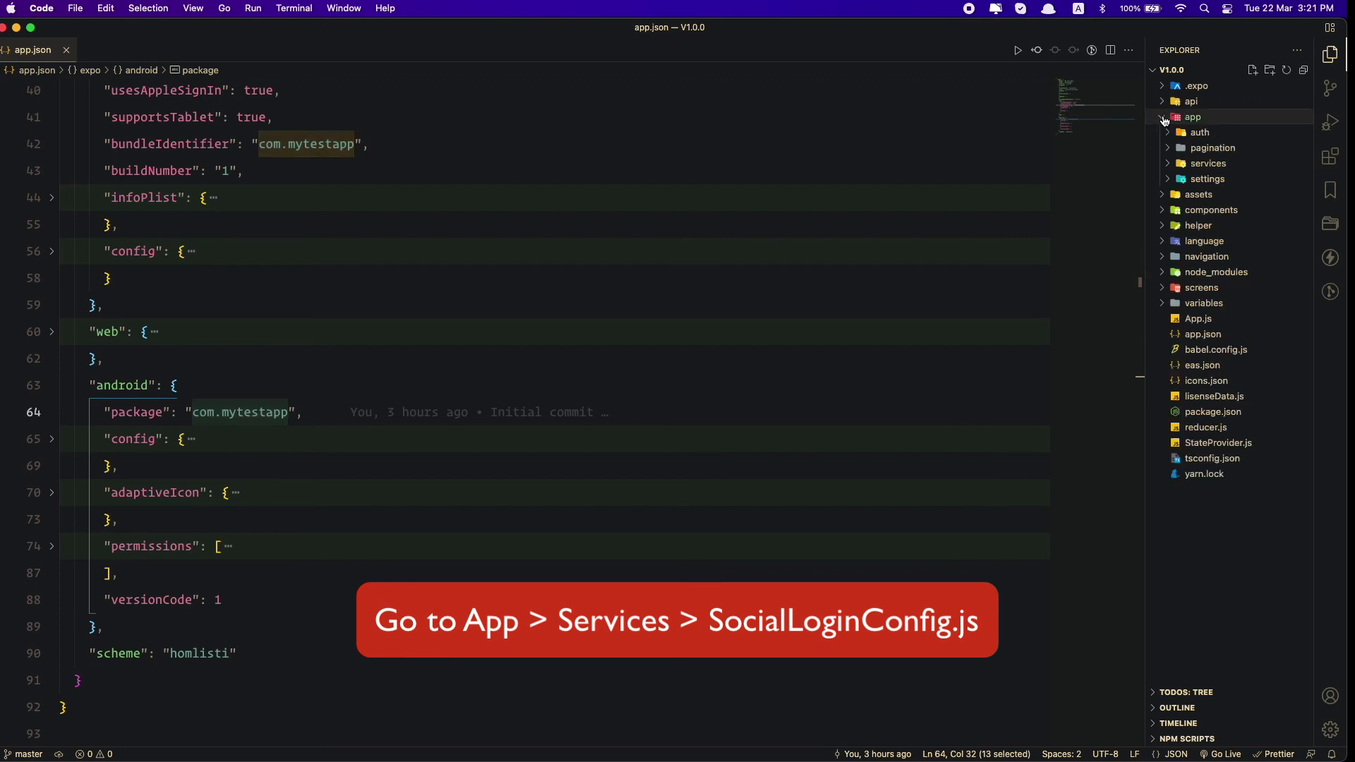
left_click(1168, 164)
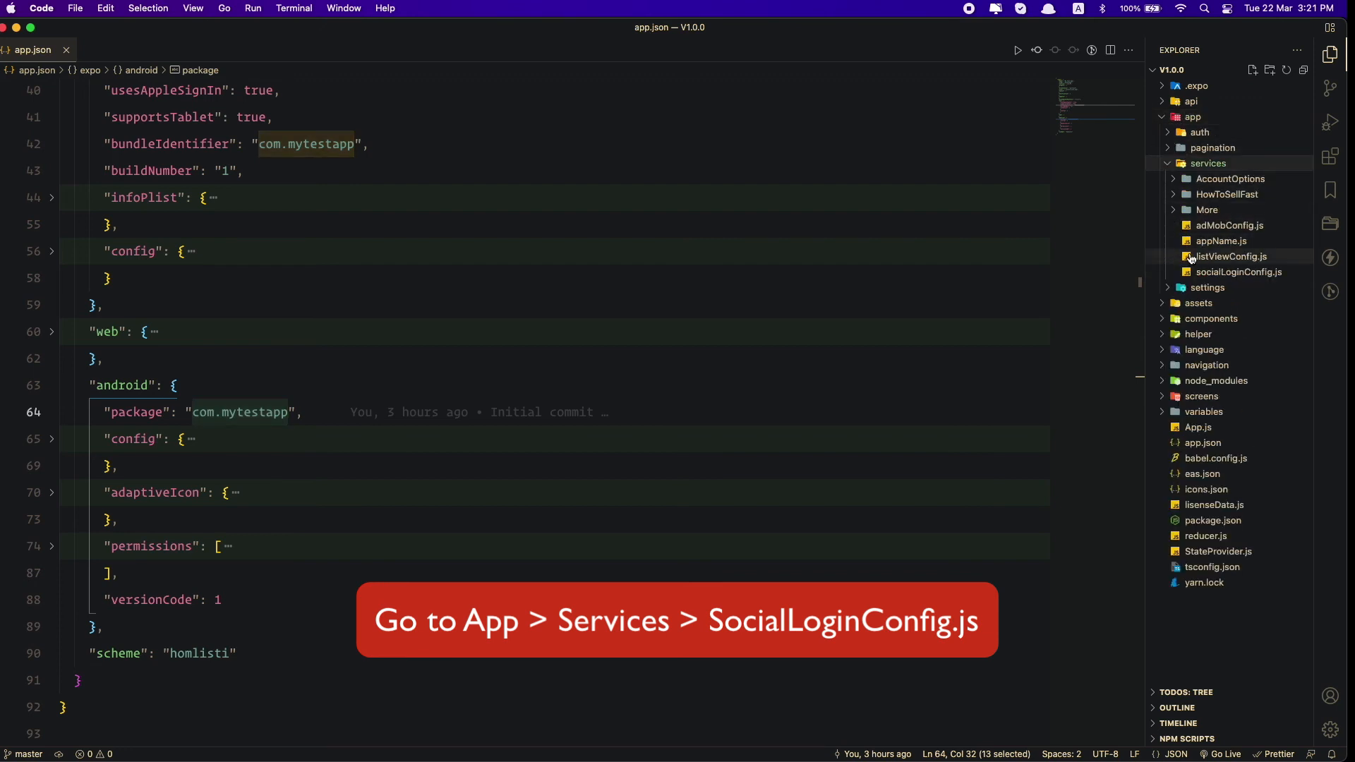
left_click(1240, 272)
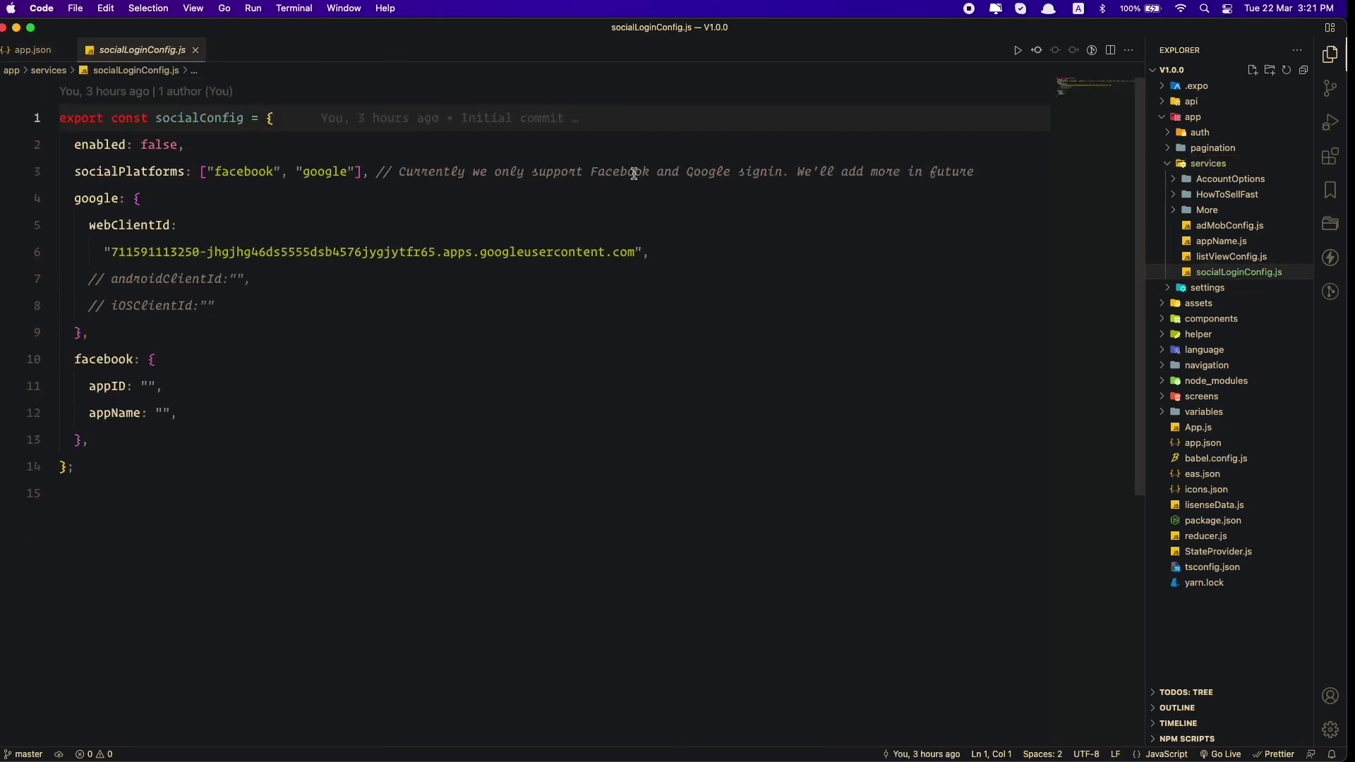
In socialConfig, set enabled to true and paste the copied App ID as the facebook appID value.
double_click(159, 144)
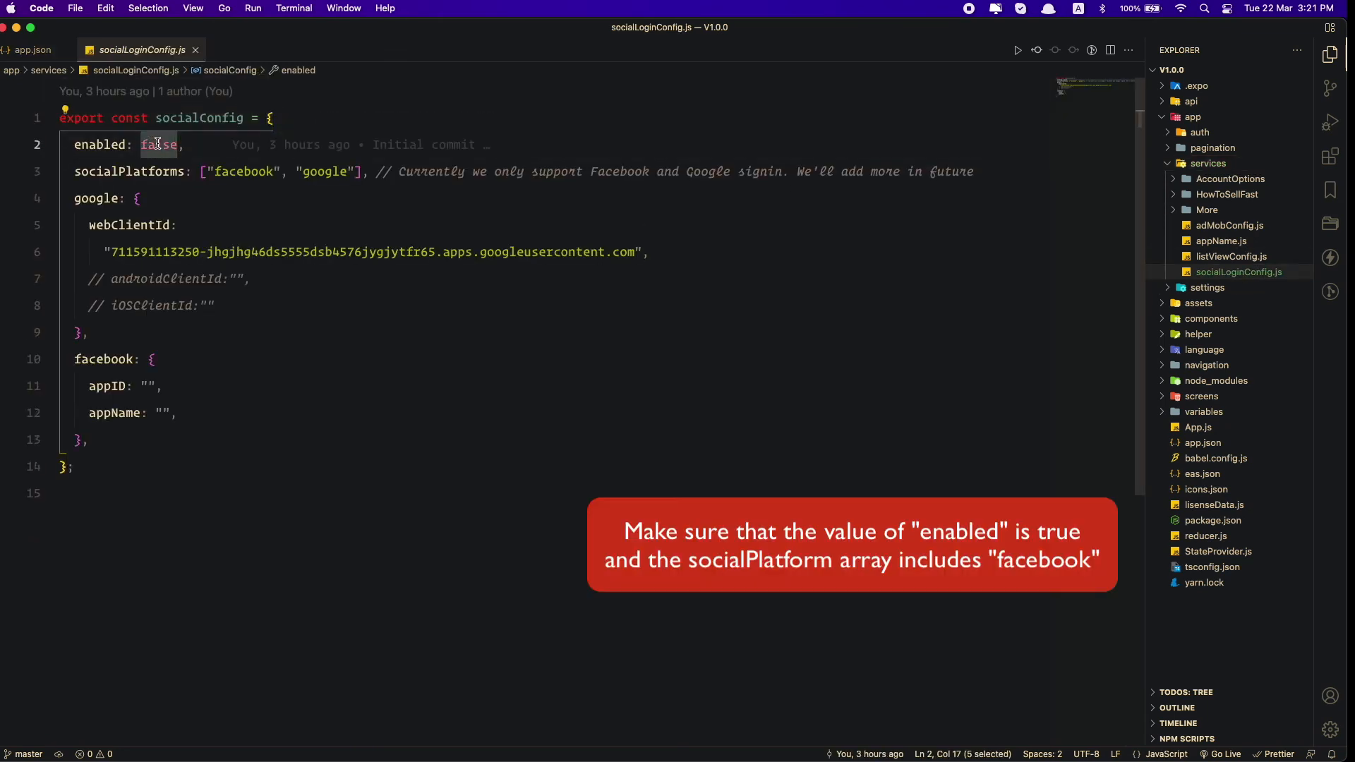
type("true")
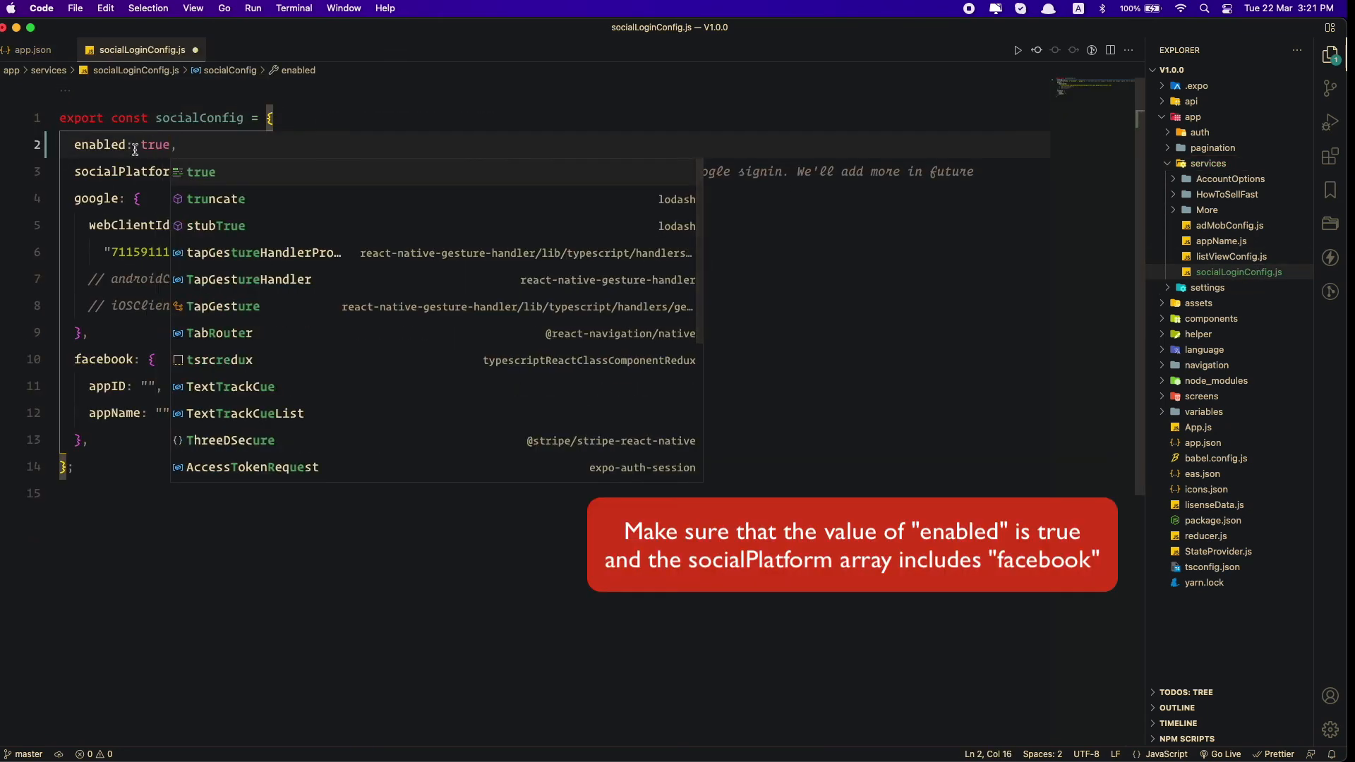
left_click(110, 171)
left_click_drag(274, 173, 214, 173)
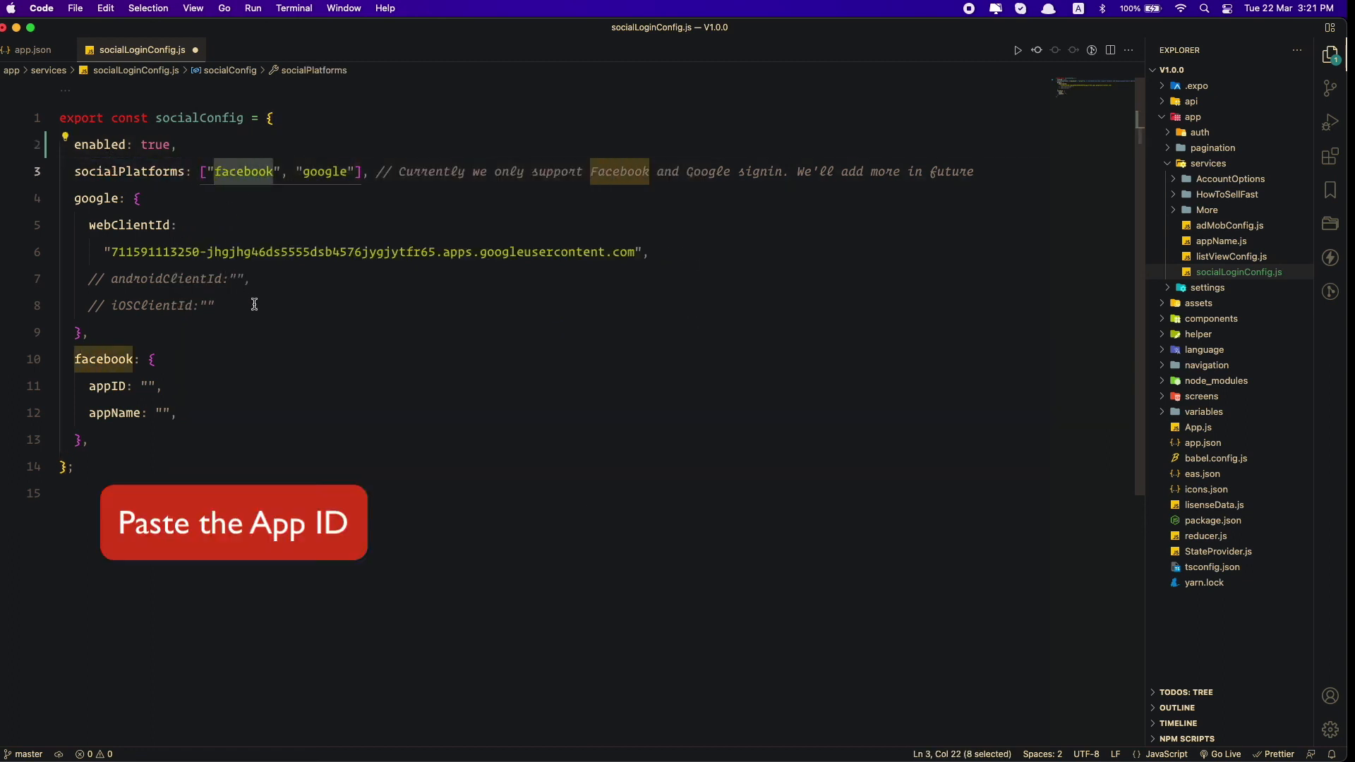
left_click(148, 385)
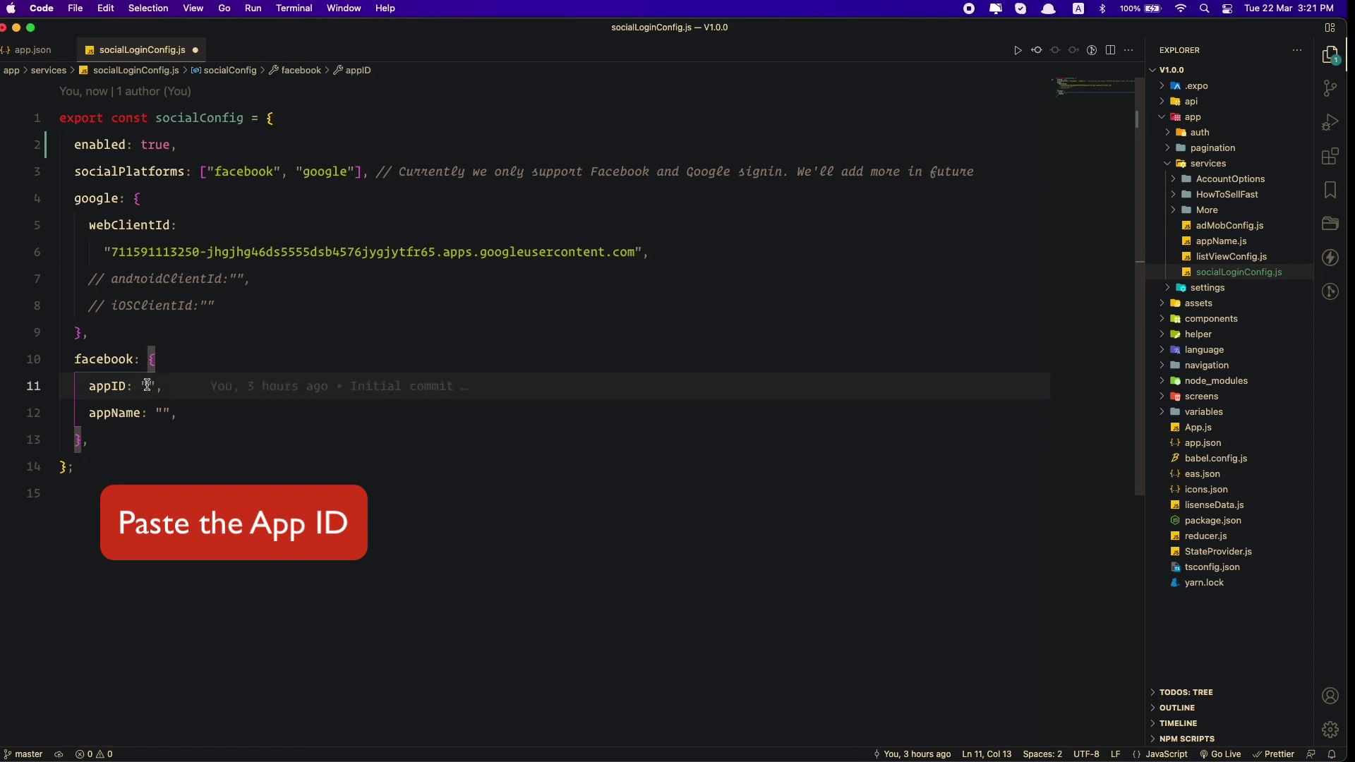
key("super+v")
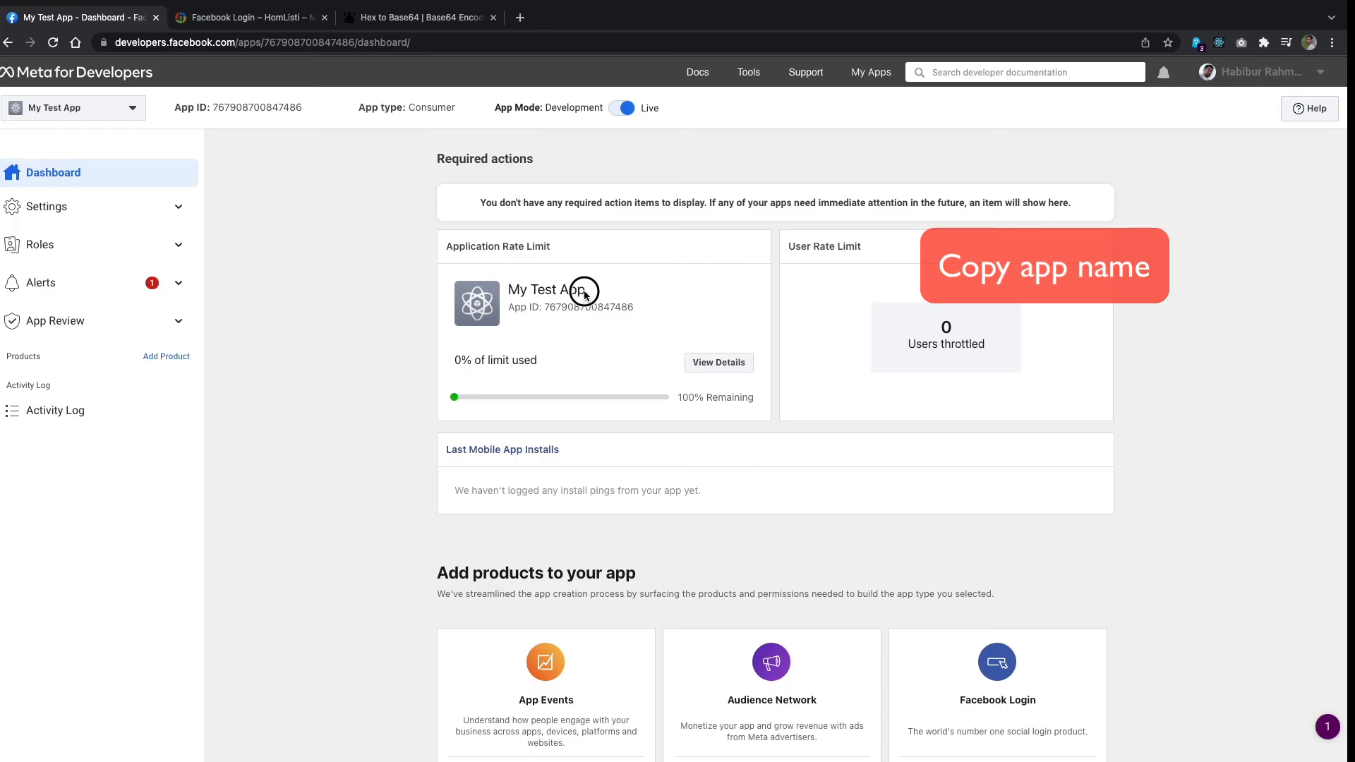
Copy the app name My Test App from the Meta dashboard in Chrome and paste it as the facebook appName in VS Code's socialLoginConfig.js.
left_click_drag(584, 294, 508, 290)
right_click(514, 289)
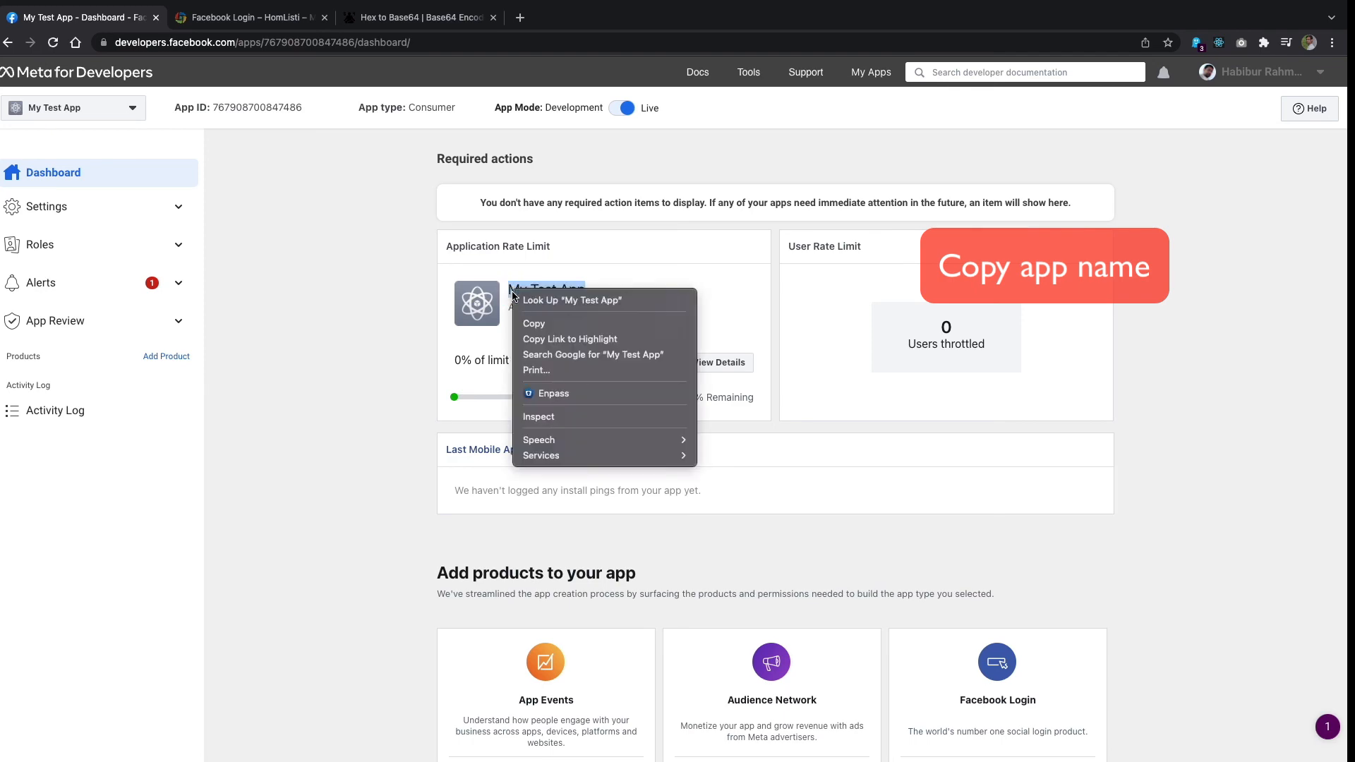
left_click(537, 324)
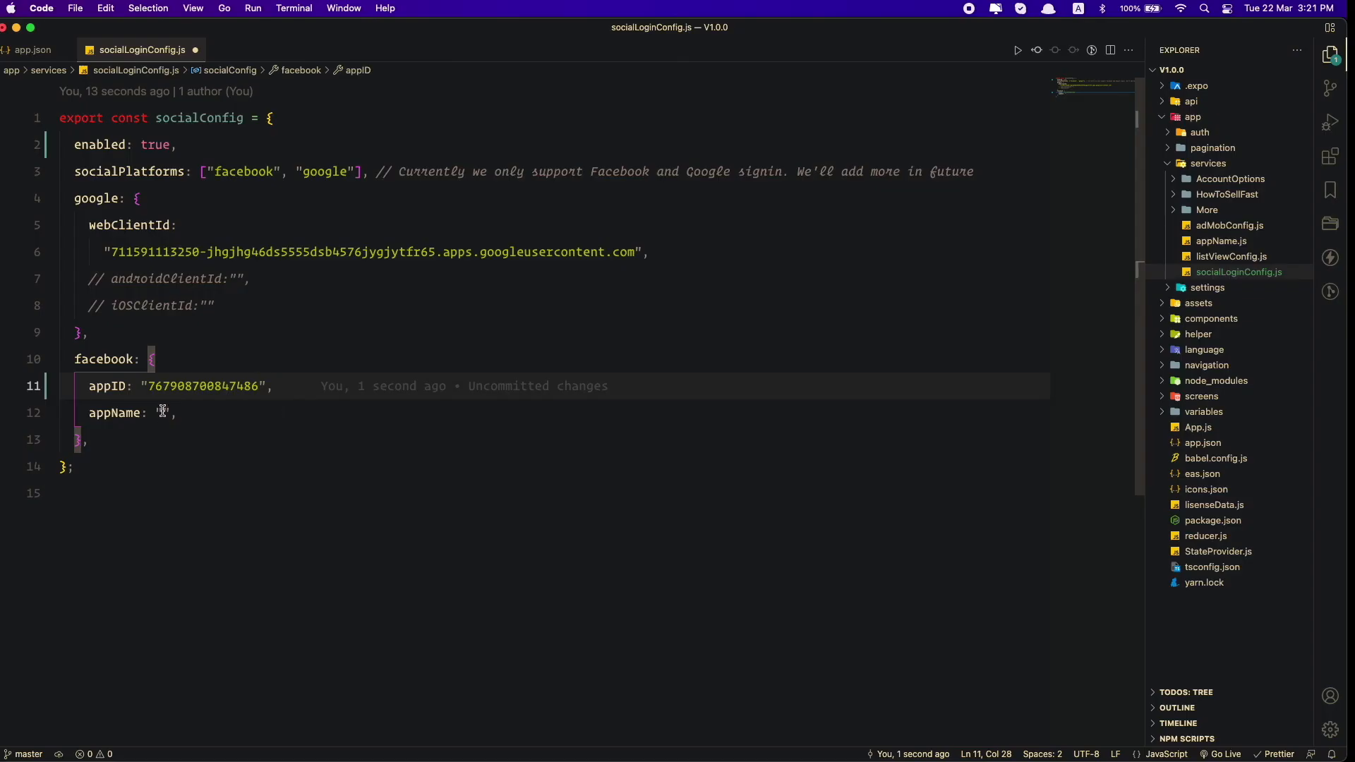
left_click(163, 413)
key("super+v")
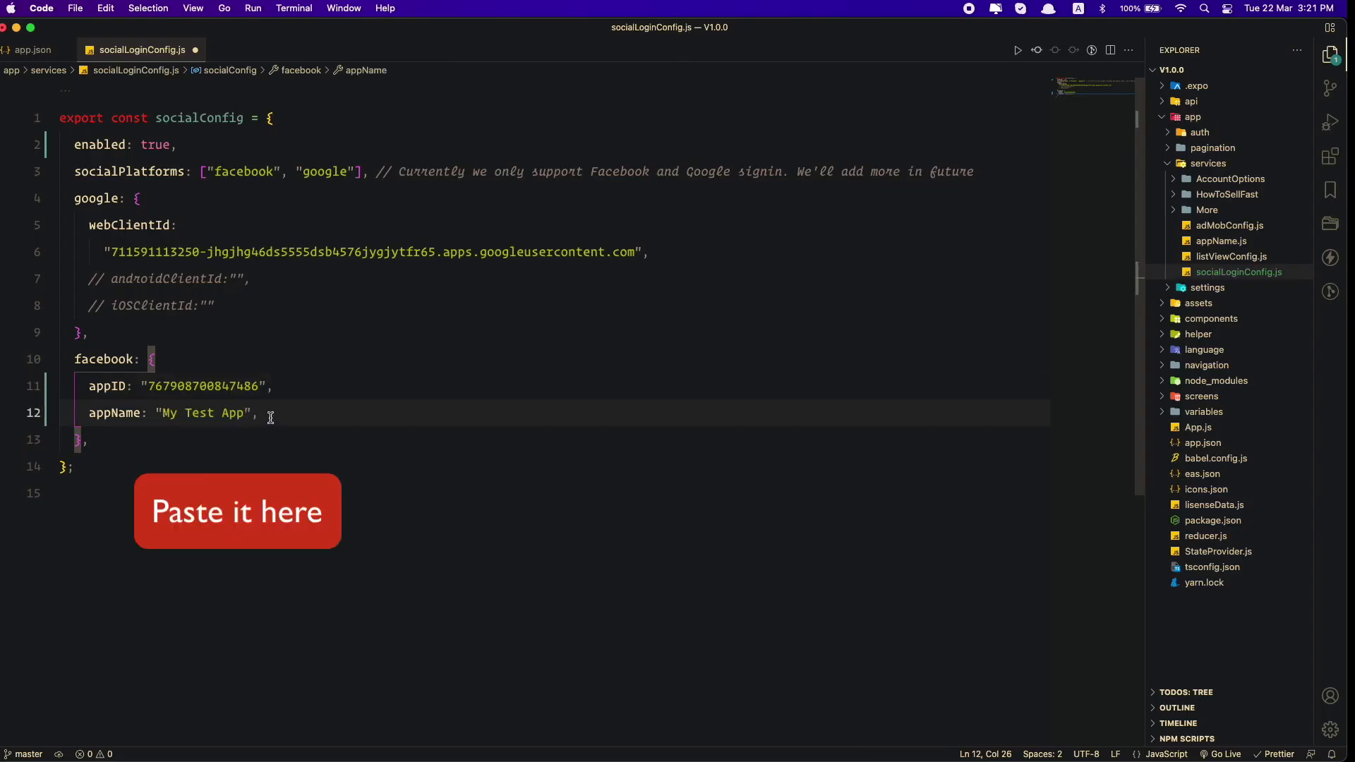
left_click(278, 416)
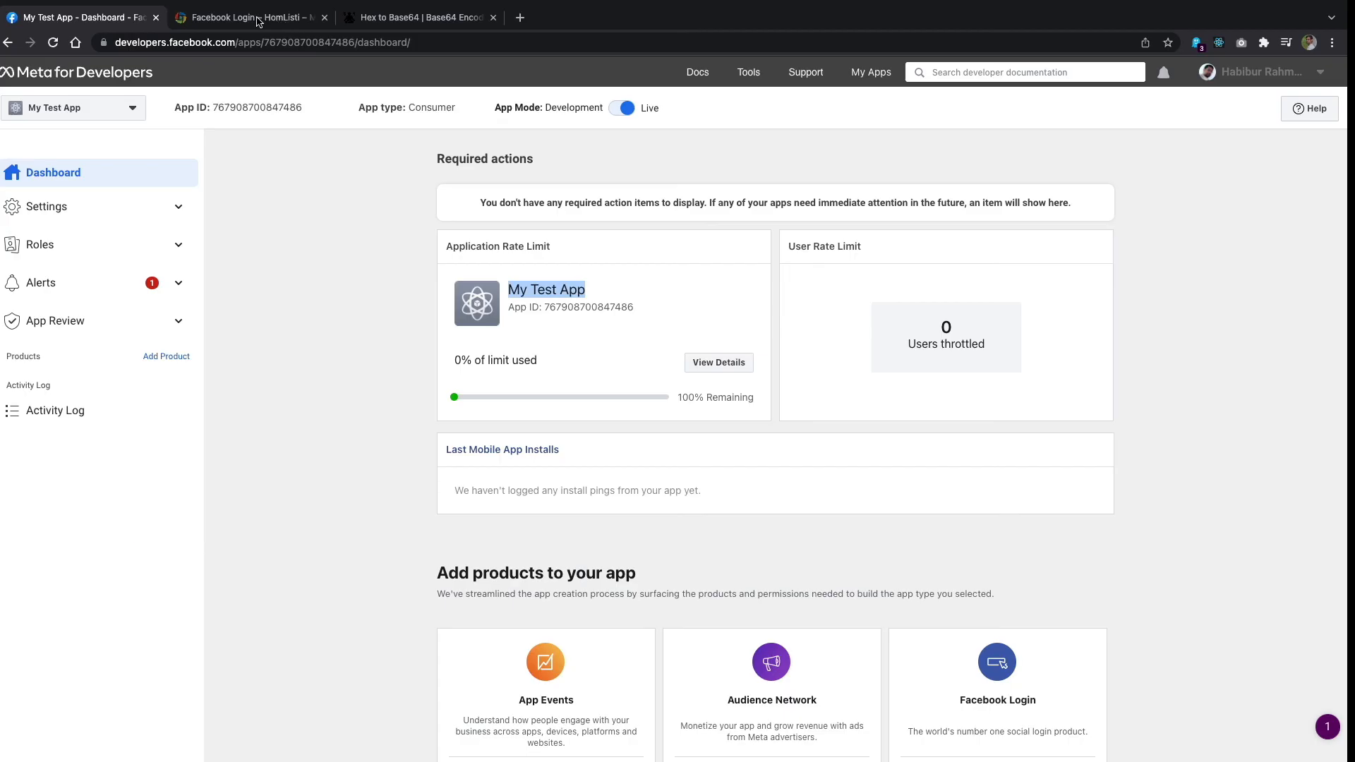
Switch to Chrome and examine the Facebook Login documentation's example of the Facebook entries required in app.json.
left_click(258, 17)
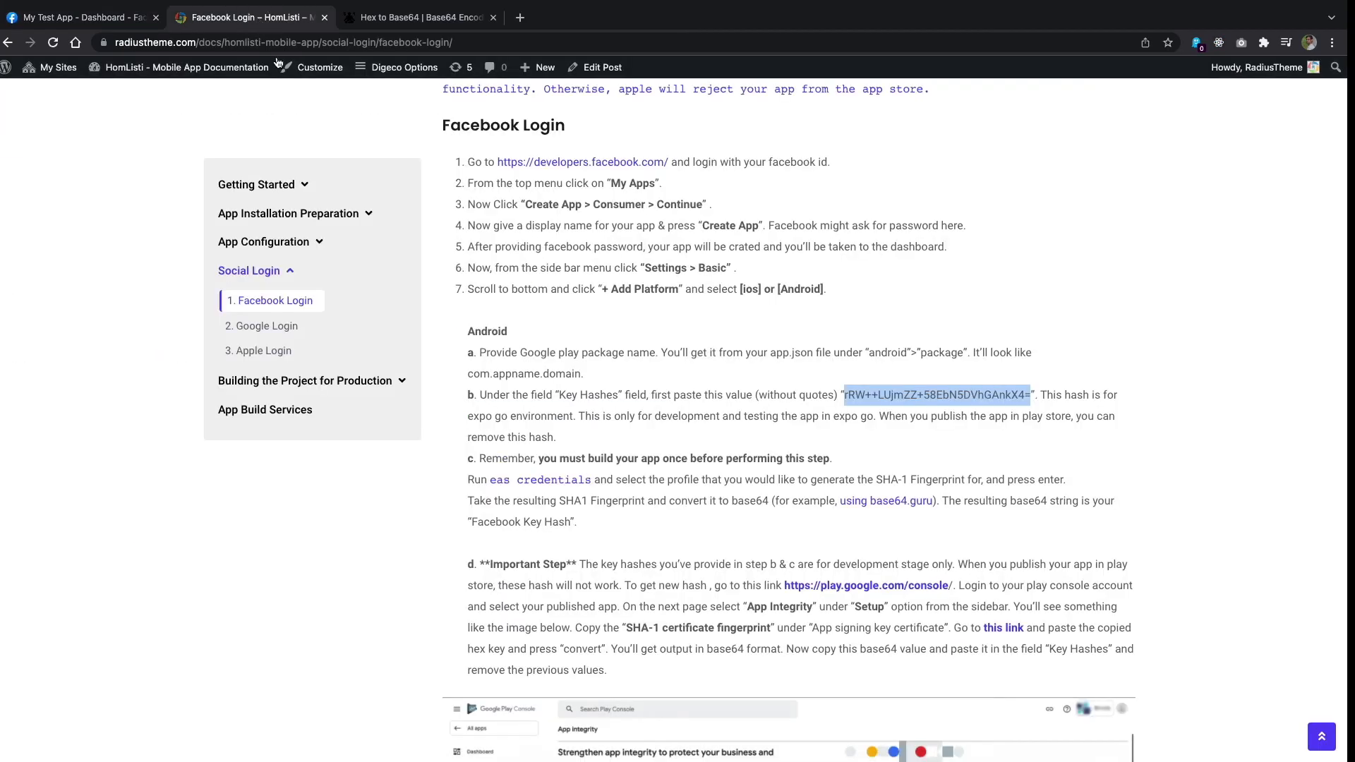
scroll(718, 491, "down", 5)
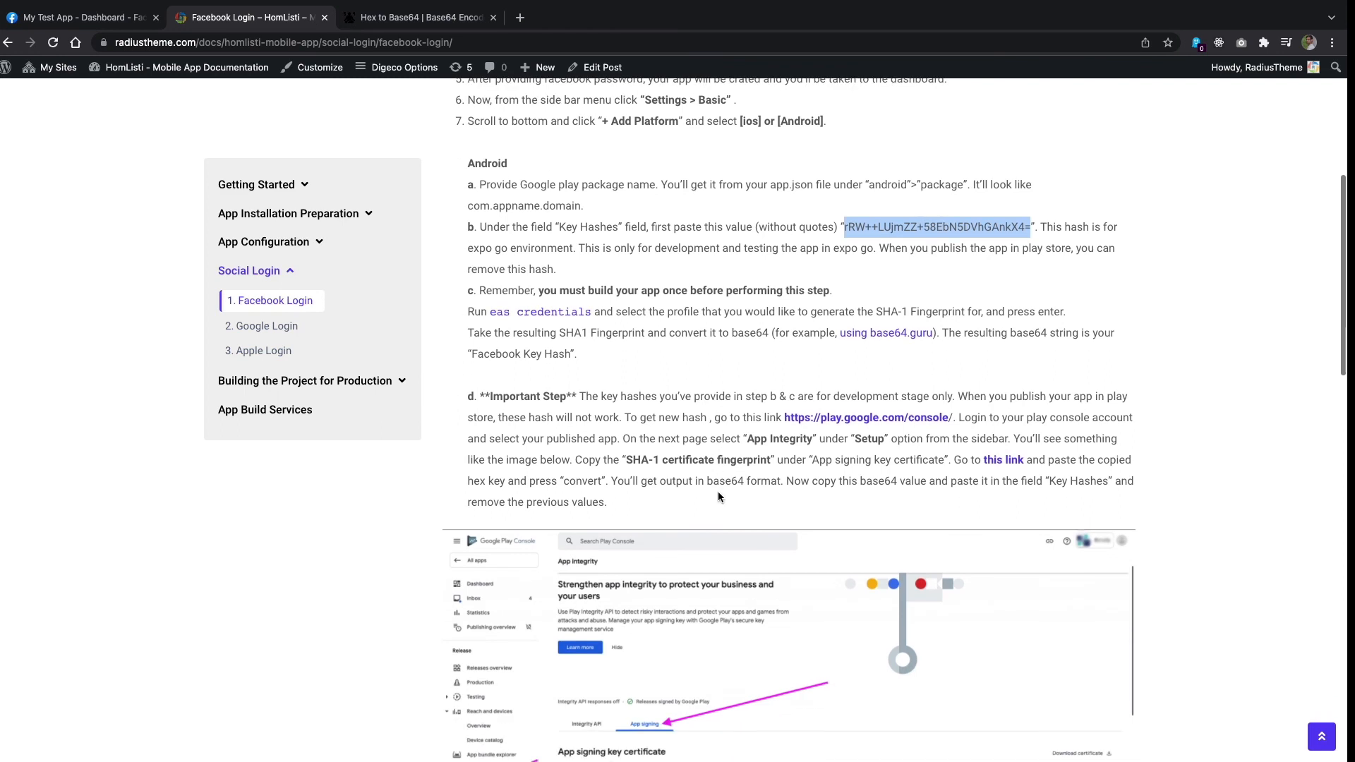
scroll(719, 494, "down", 6)
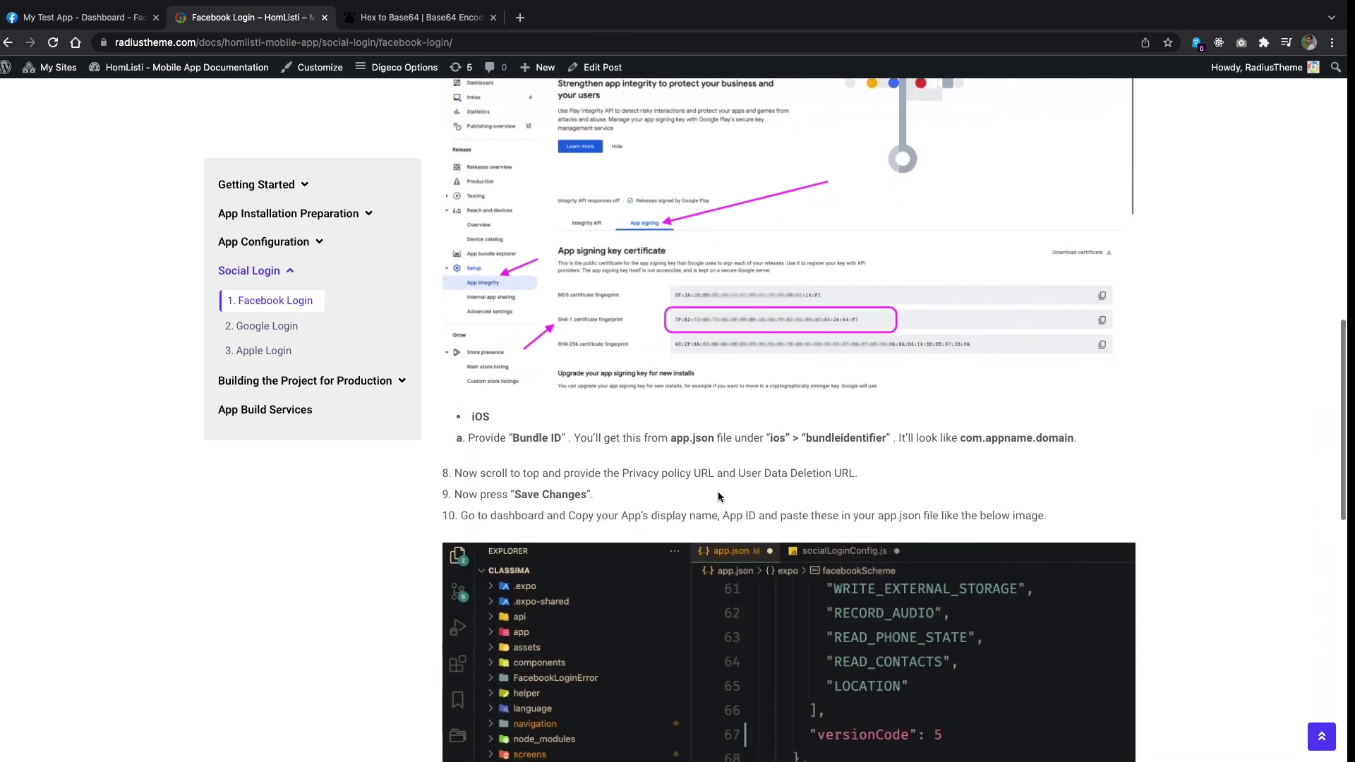
scroll(717, 496, "down", 1)
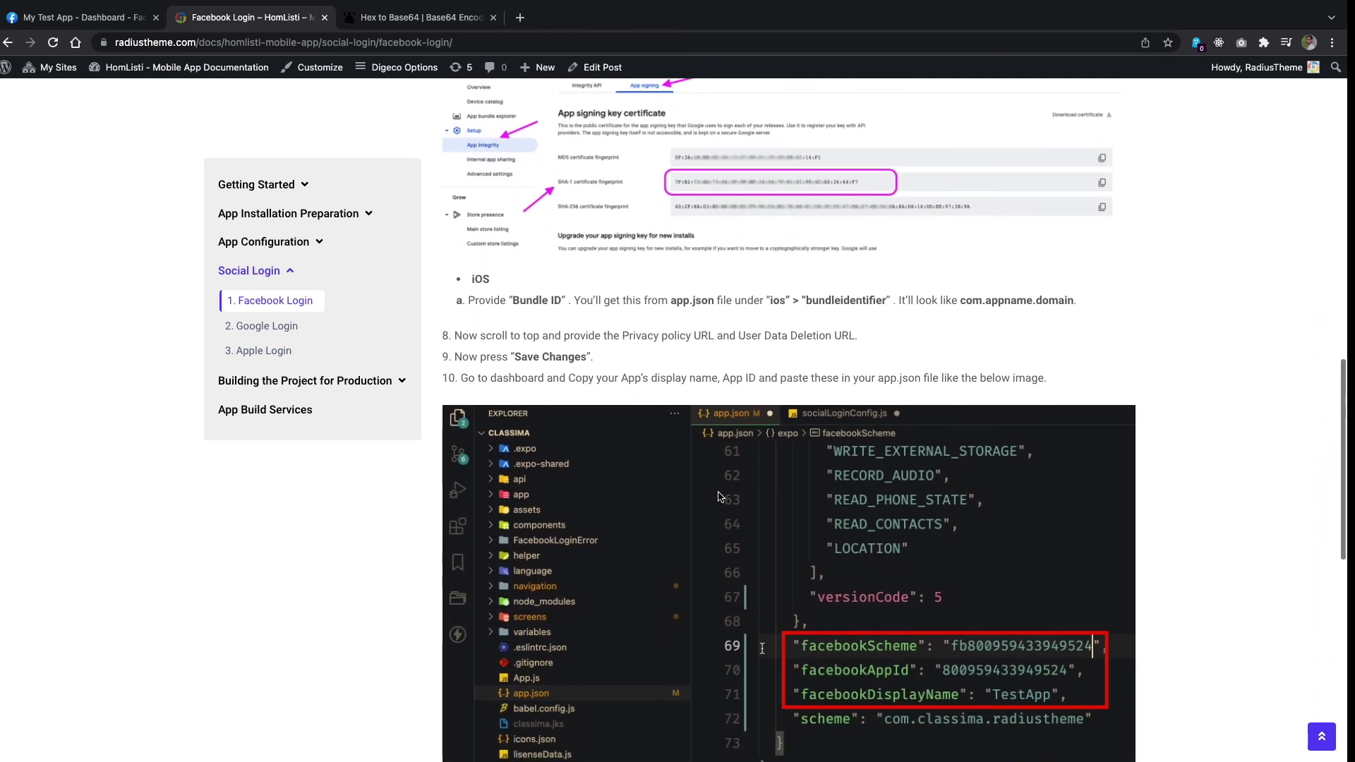